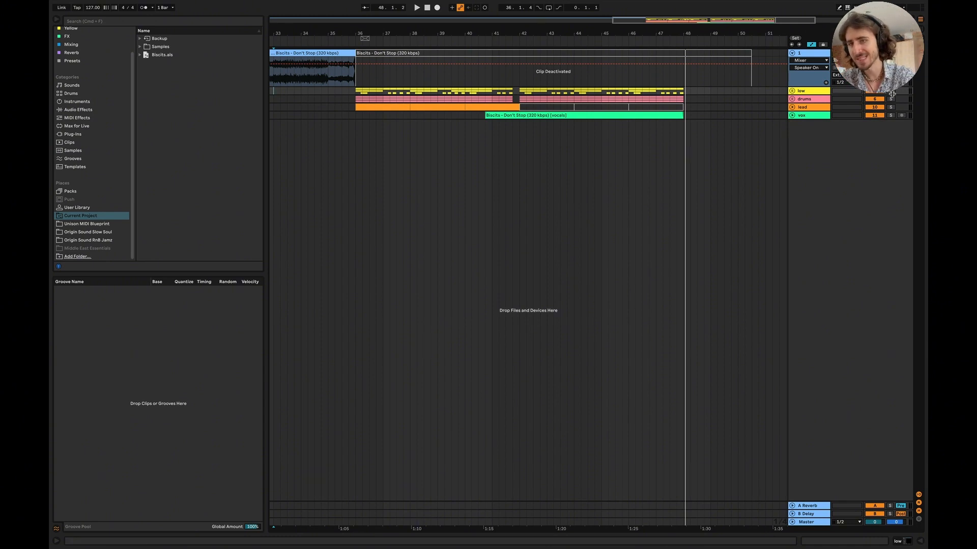
Unfold the low group and play the arrangement from bar 36 at a raised system volume.
left_click(792, 91)
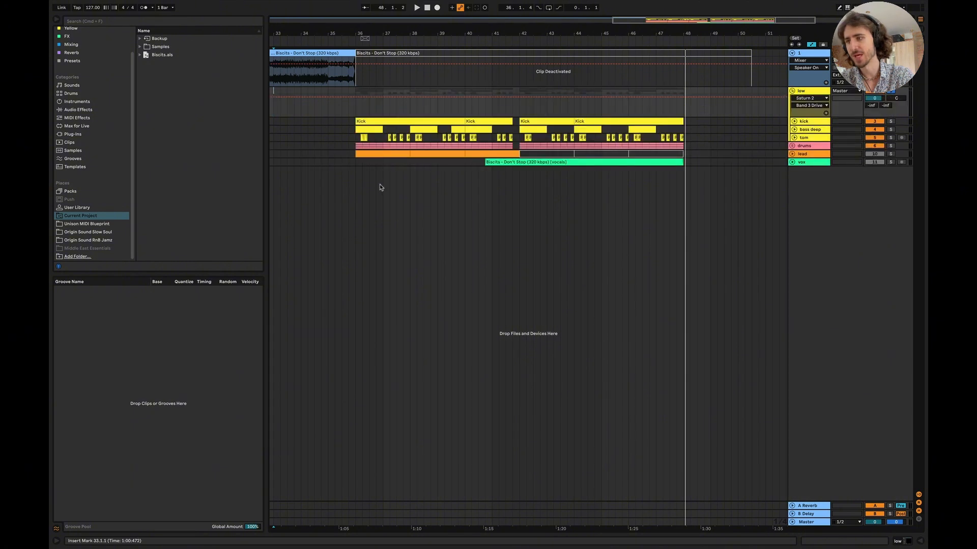
key("space")
left_click(351, 98)
key("space")
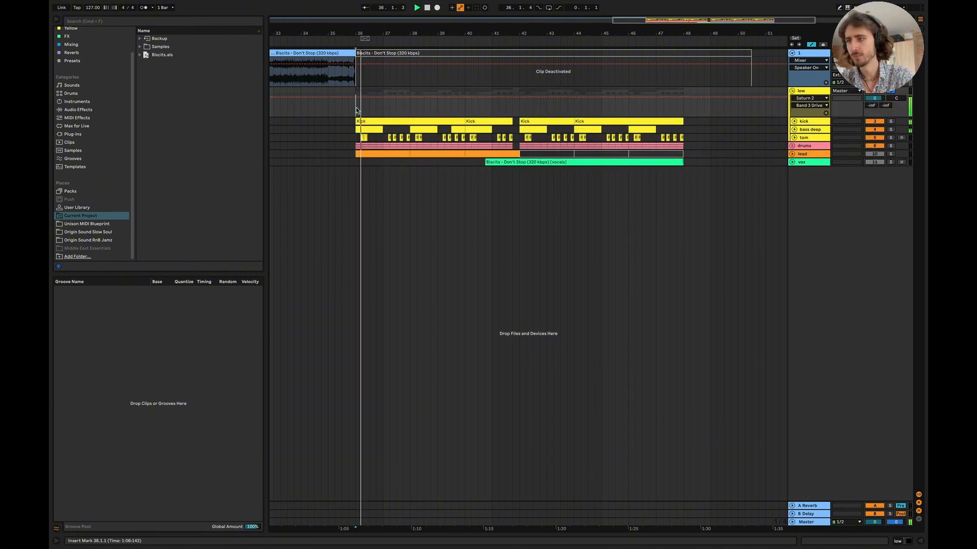
scroll(397, 118, "up", 3)
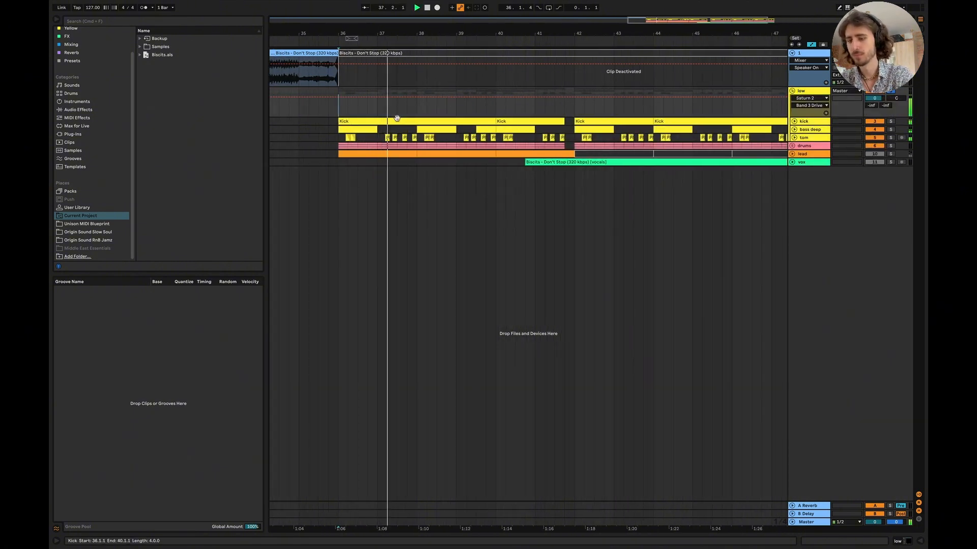
key("XF86AudioRaiseVolume")
key("XF86AudioRaiseVolume")
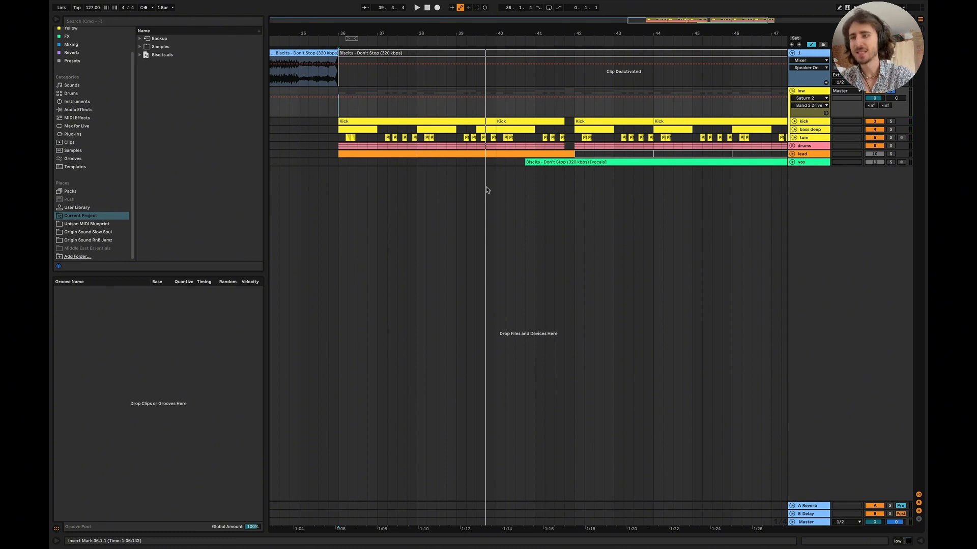
Switch to the Keynote presentation and delete its blank first slide.
key("super+Tab")
left_click(532, 273)
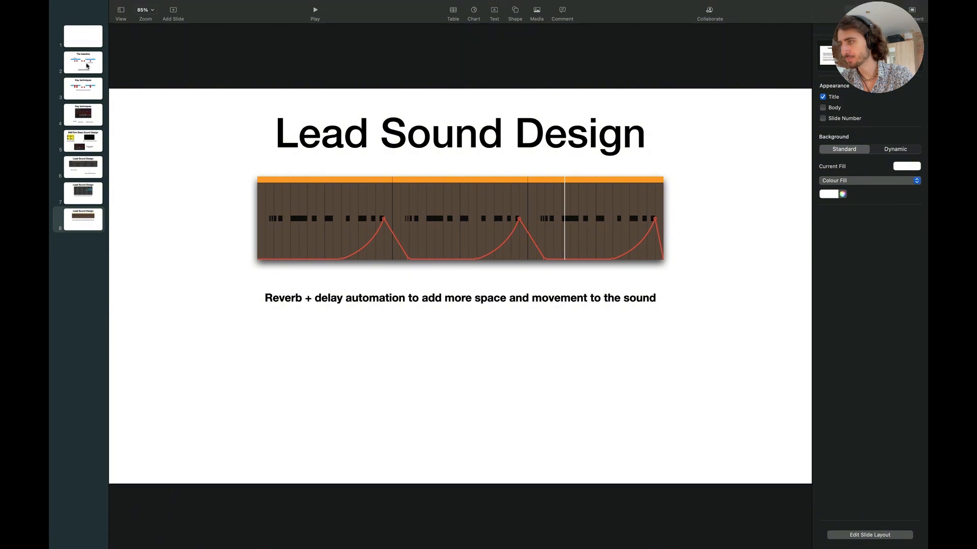
left_click(84, 46)
key("BackSpace")
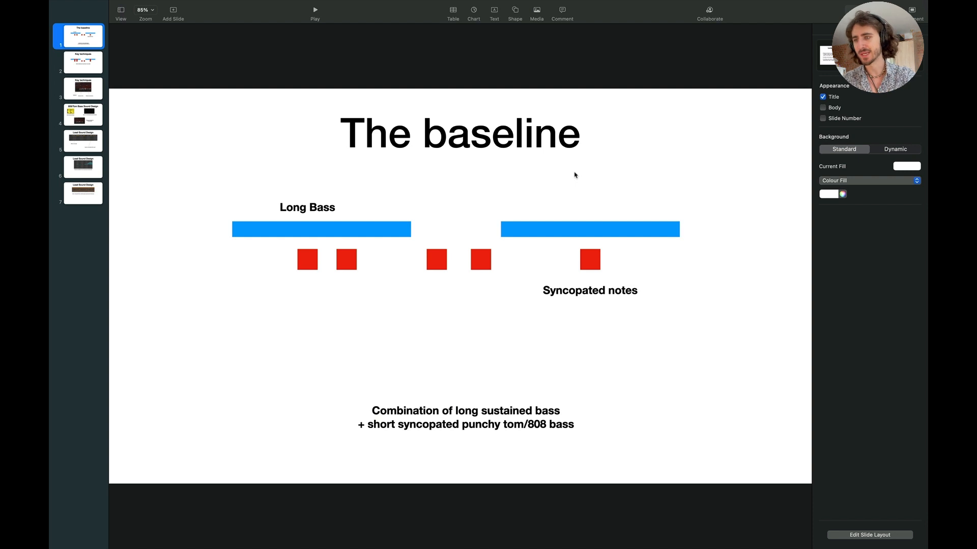
Highlight the first long bass bar and the two syncopated notes beneath it on the baseline slide.
left_click(337, 234)
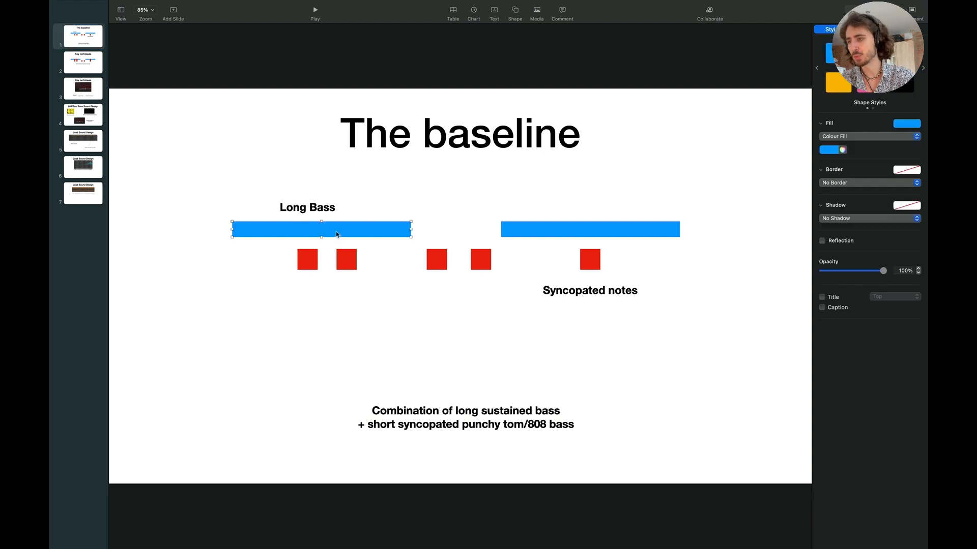
left_click_drag(275, 293, 378, 232)
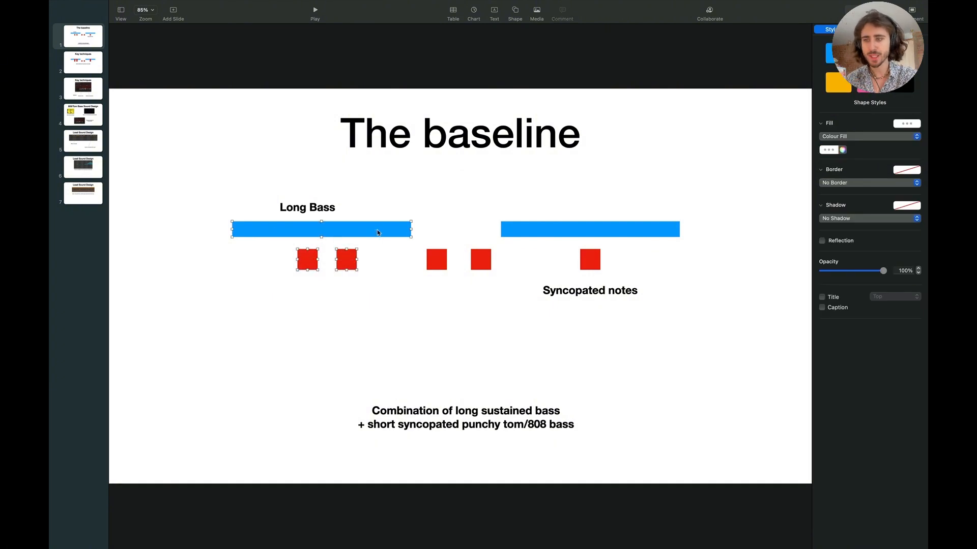
left_click(451, 396)
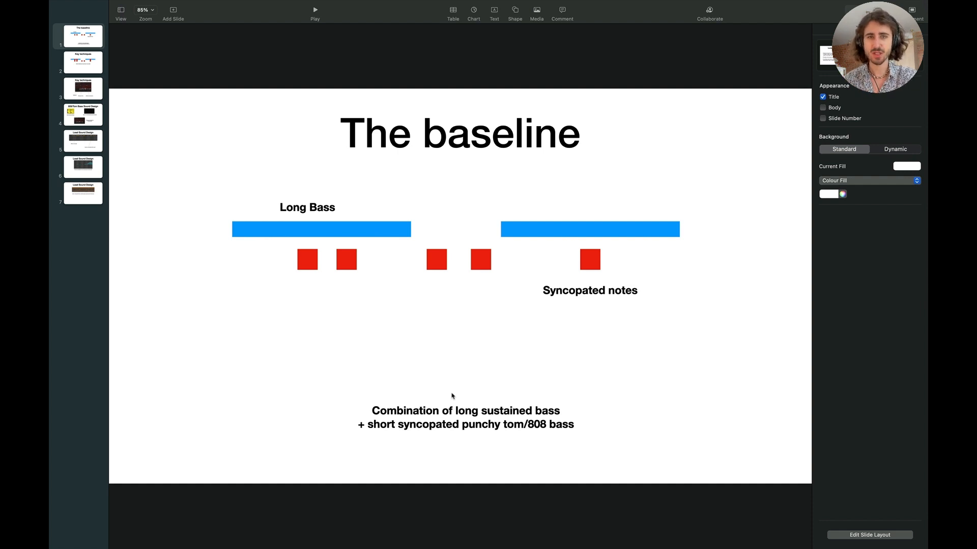
Switch to Ableton Live, unfold the bass deep track and select its first clip from bar 36 to 37.
key("super+Tab")
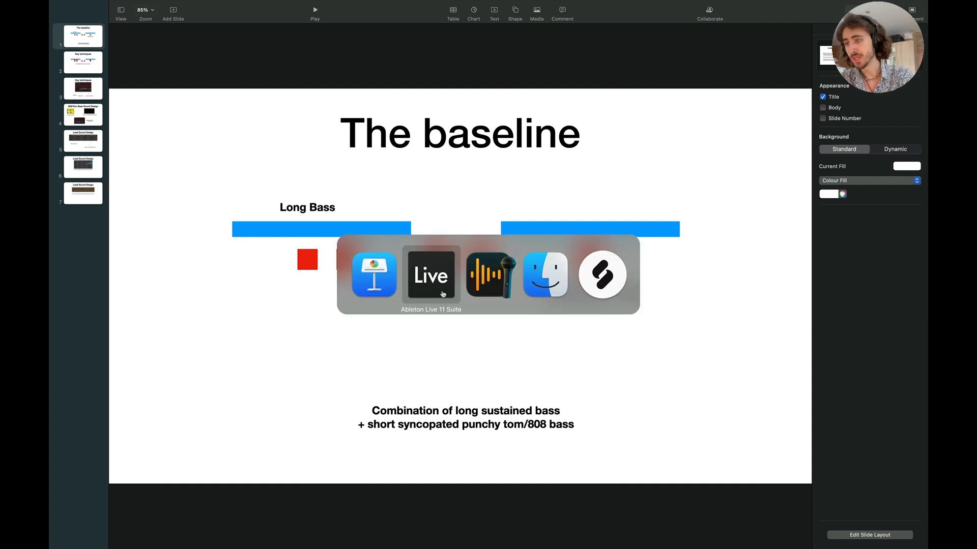
scroll(410, 175, "up", 4)
scroll(410, 175, "left", 2)
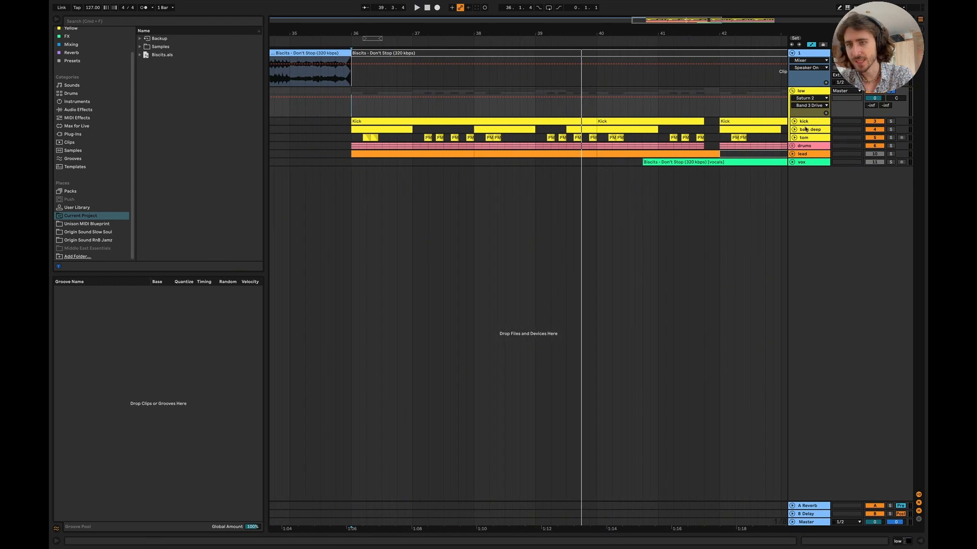
left_click(793, 129)
scroll(349, 192, "up", 3)
scroll(340, 188, "left", 1)
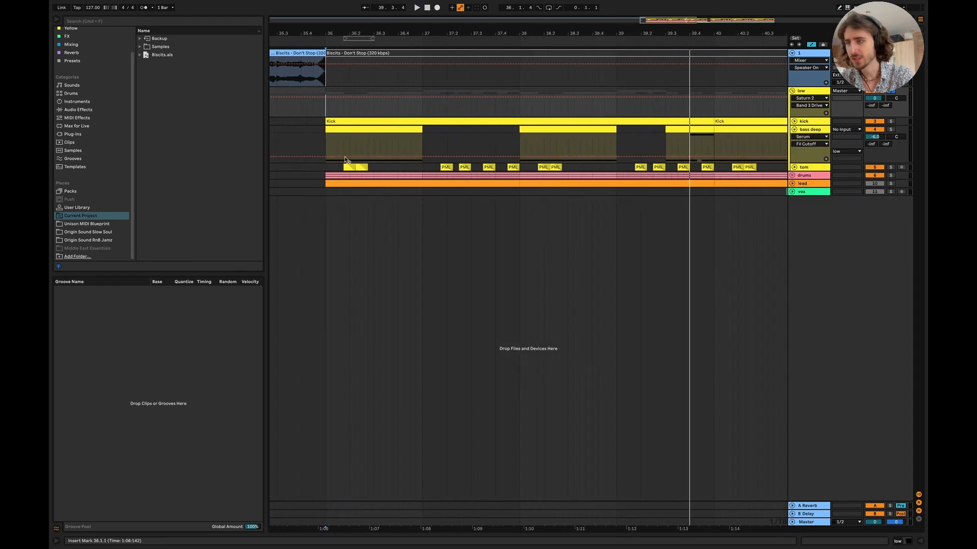
left_click(327, 147)
left_click_drag(327, 147, 422, 148)
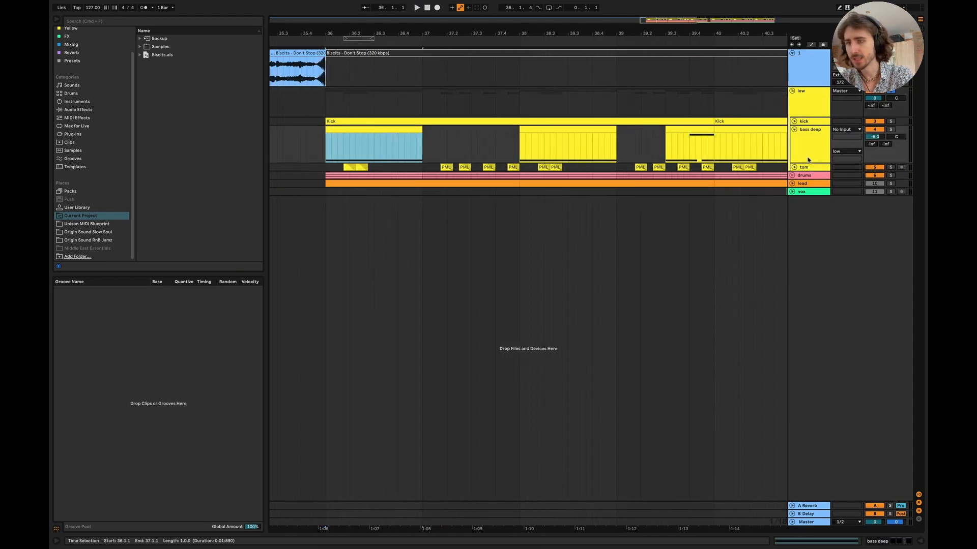
Unfold the tom track, solo it and listen to its clips on their own.
left_click(795, 168)
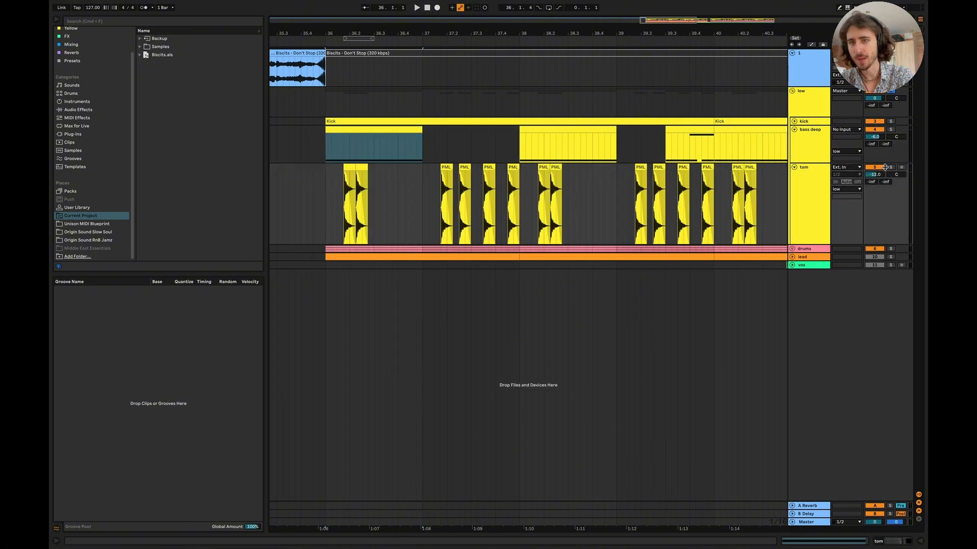
left_click(890, 169)
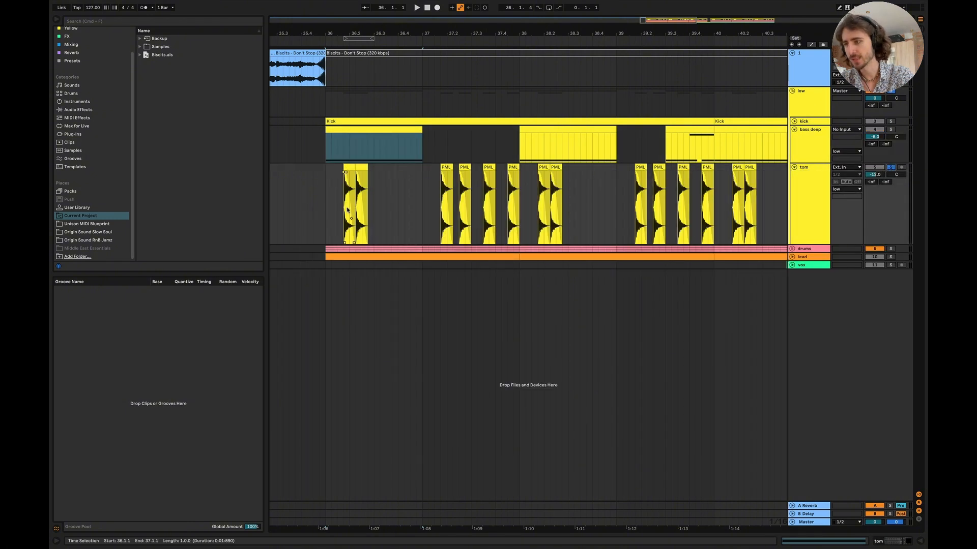
left_click(336, 207)
key("space")
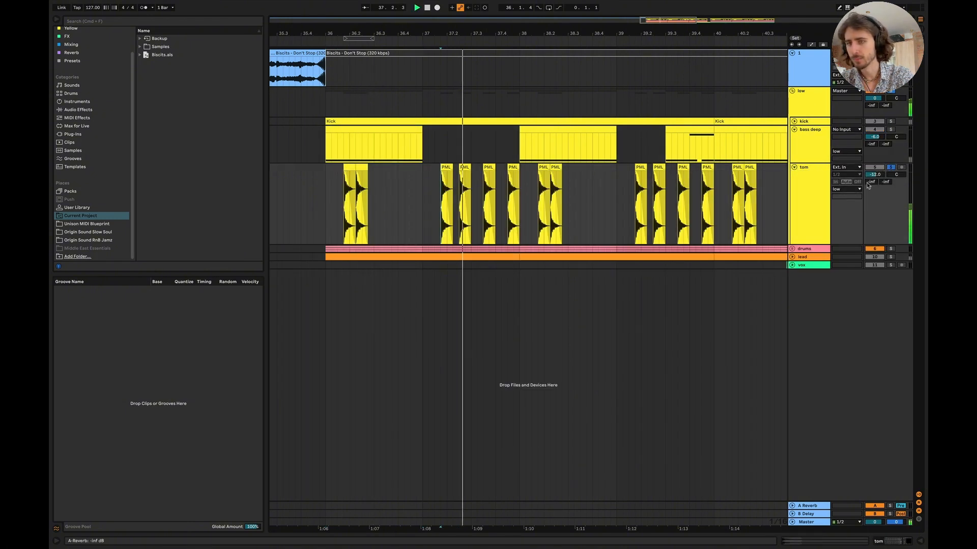
double_click(814, 188)
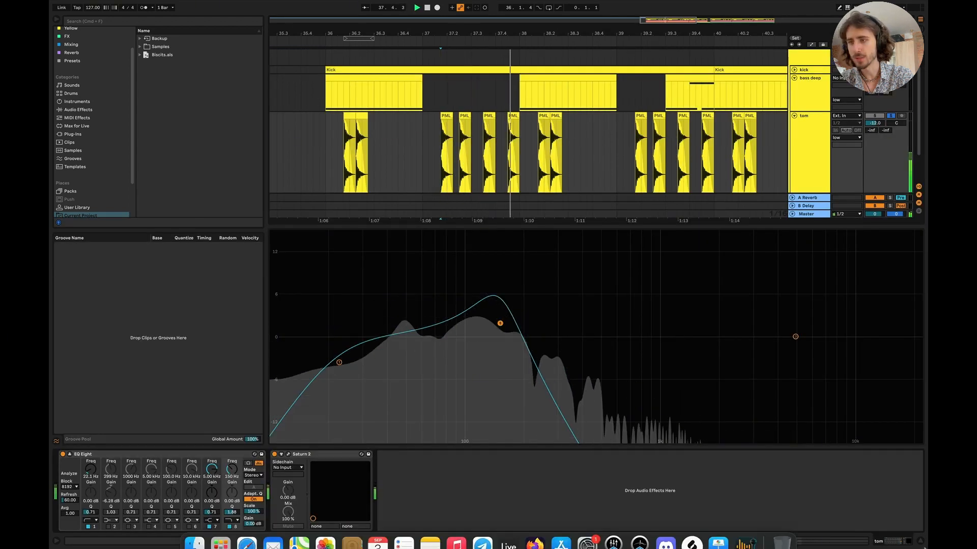
key("space")
left_click(920, 543)
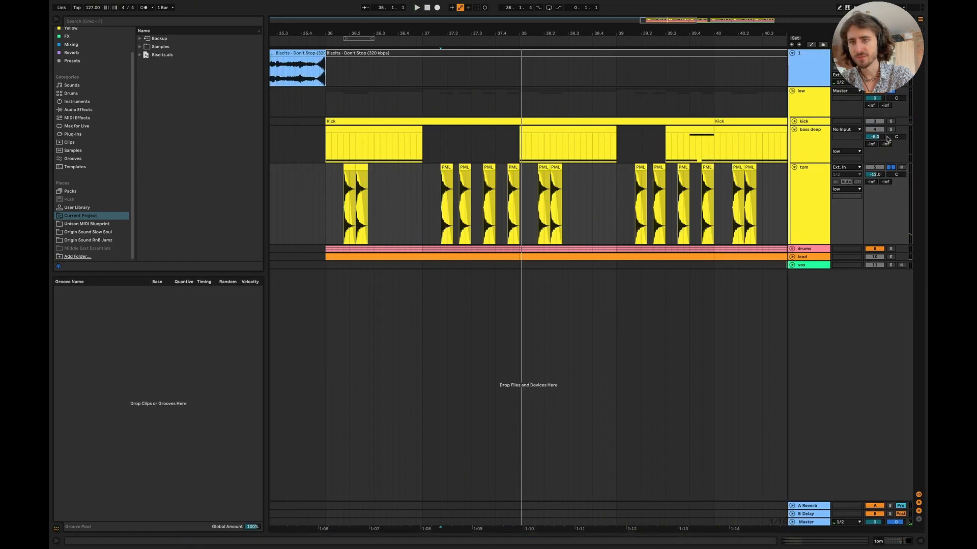
Unsolo and deactivate the tom track, and play the low group from bar 36 without it.
left_click(875, 167)
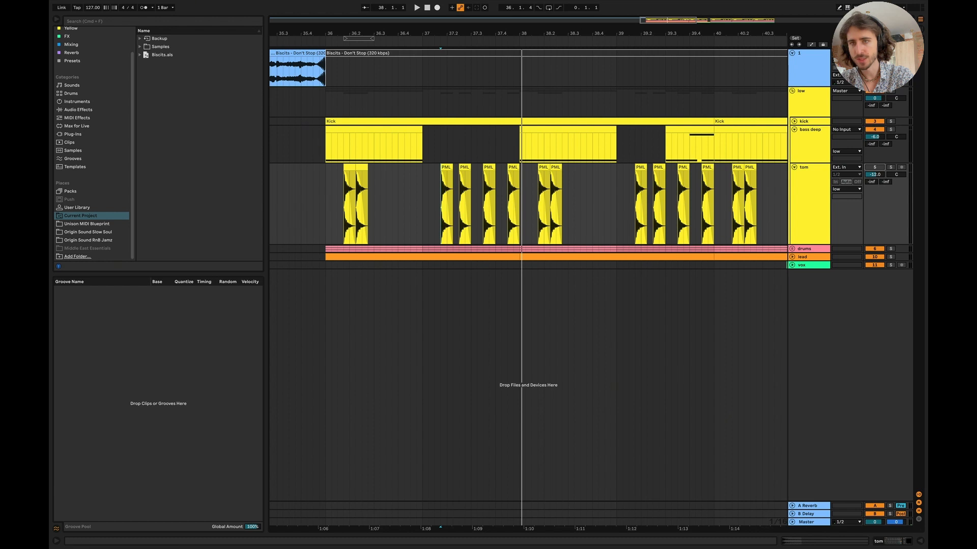
left_click(327, 151)
key("space")
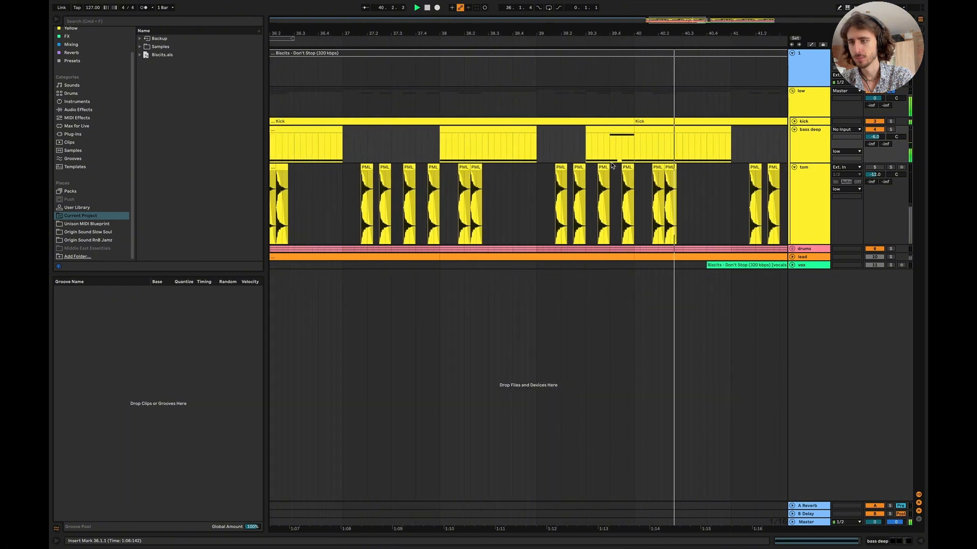
scroll(585, 183, "down", 5)
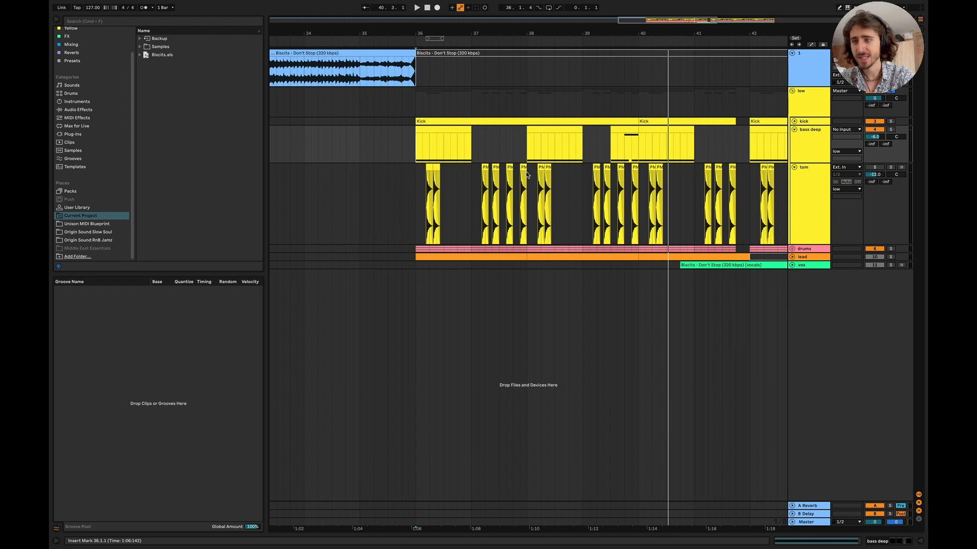
Switch to Keynote, show the Key techniques slide and highlight the second red sidechain block.
key("super+Tab")
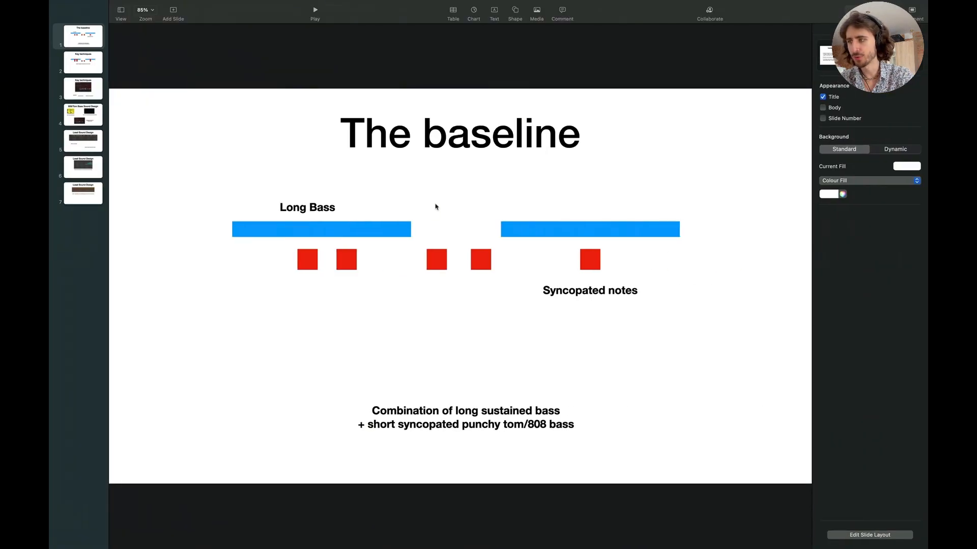
key("Down")
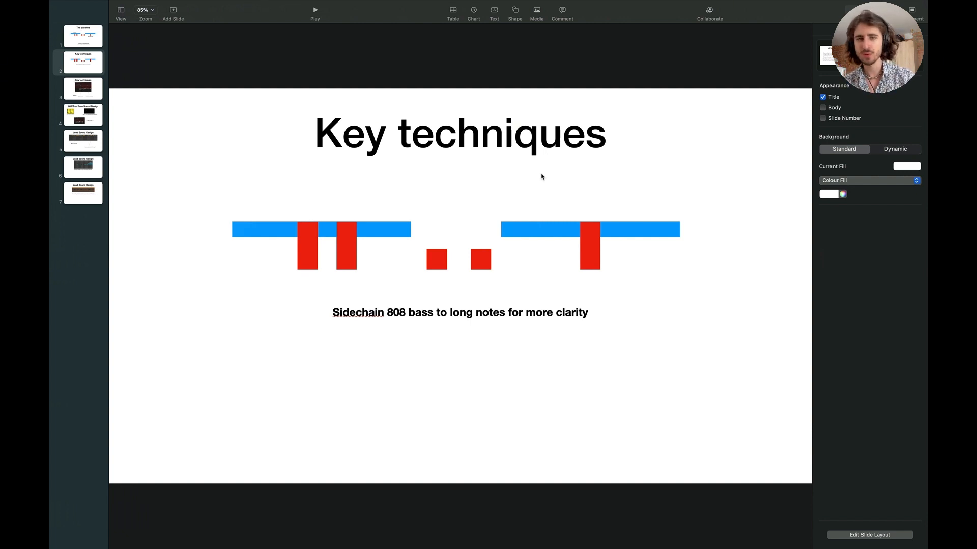
left_click(347, 261)
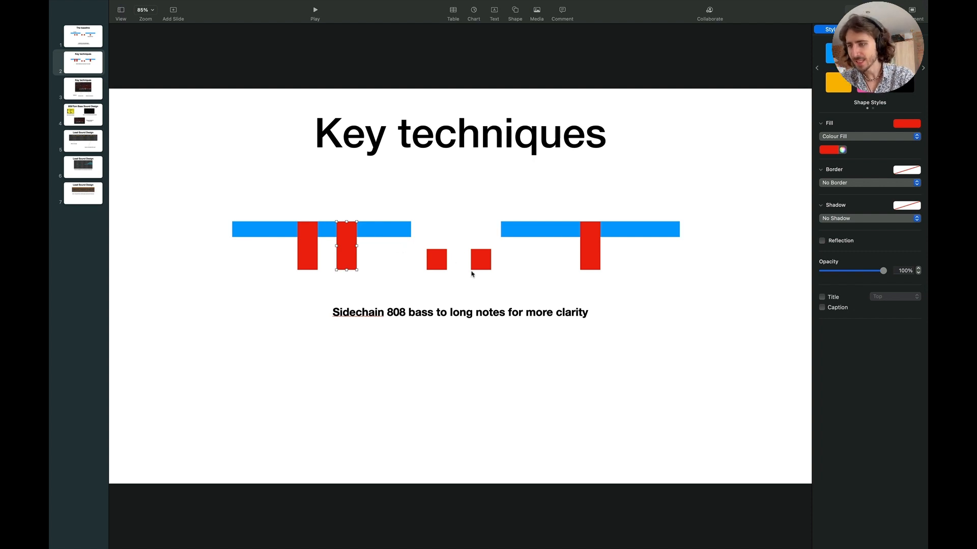
Switch to Ableton Live, open the bass deep track's Smooth Operator plugin and move its window below the bass clips.
key("super+Tab")
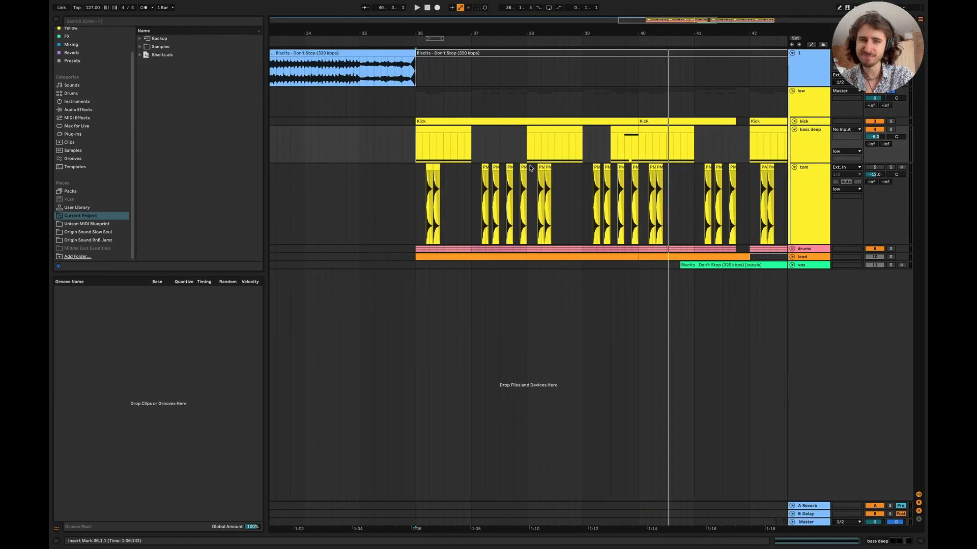
left_click(418, 145)
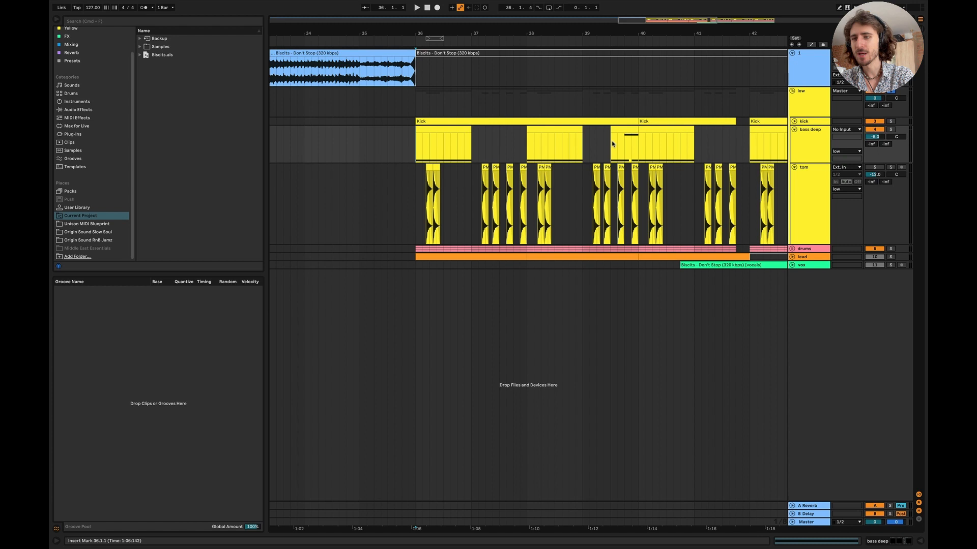
double_click(798, 148)
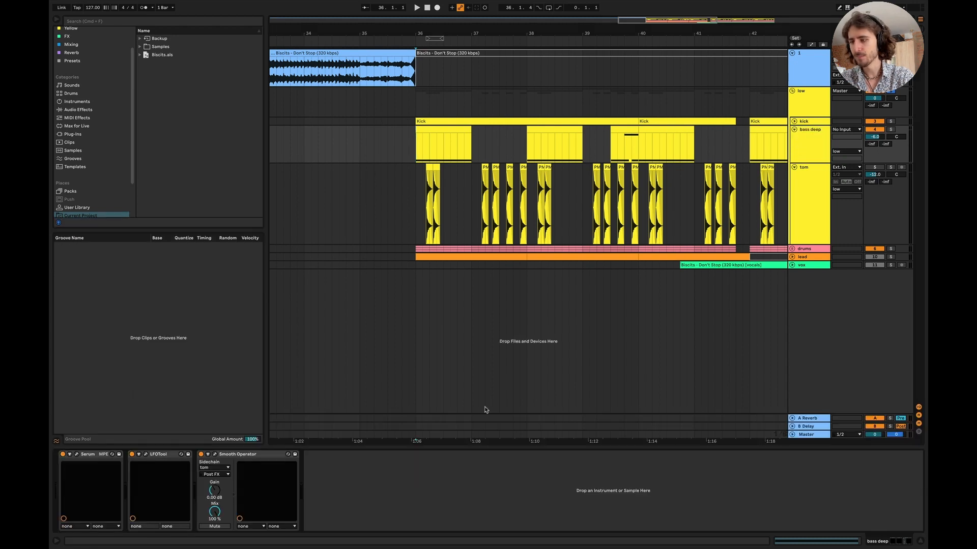
left_click(215, 455)
left_click_drag(557, 261, 446, 251)
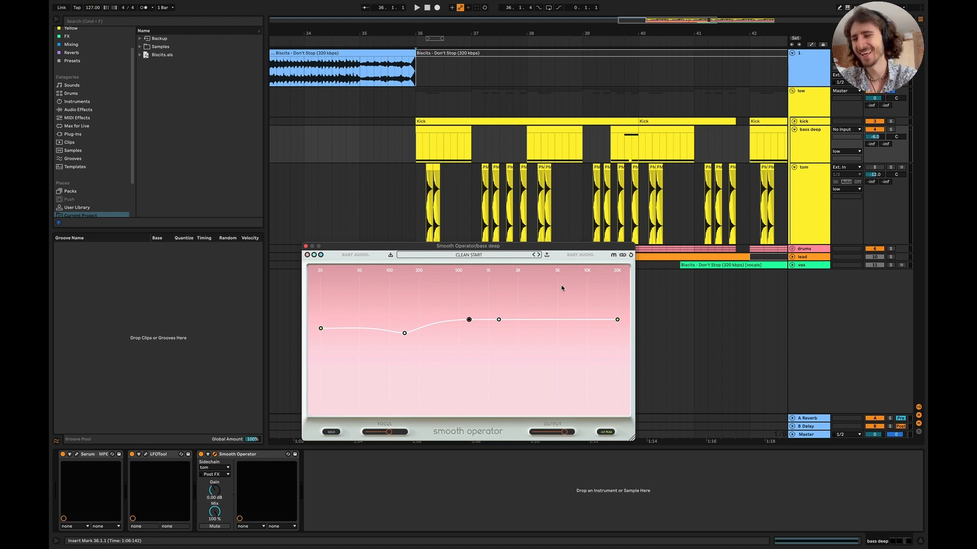
left_click_drag(496, 248, 540, 201)
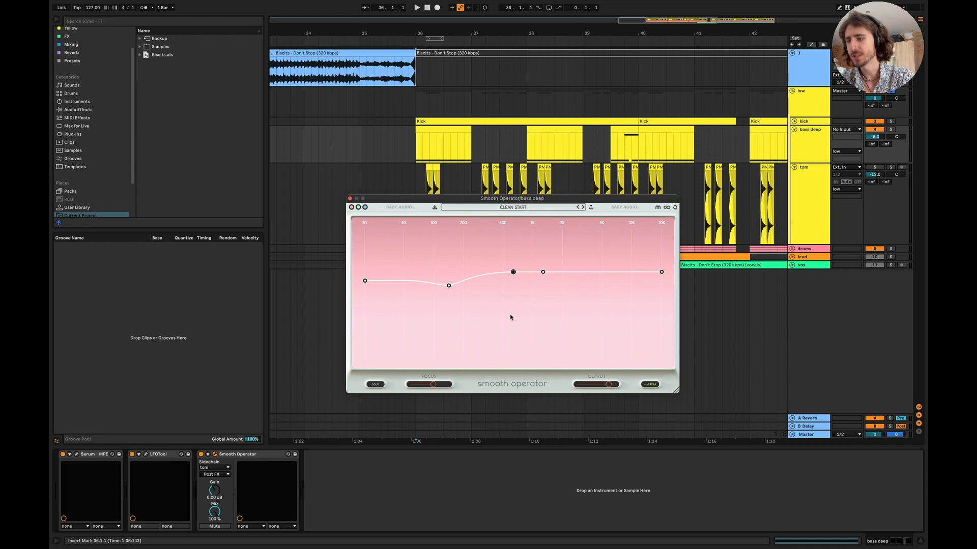
left_click_drag(445, 202, 445, 238)
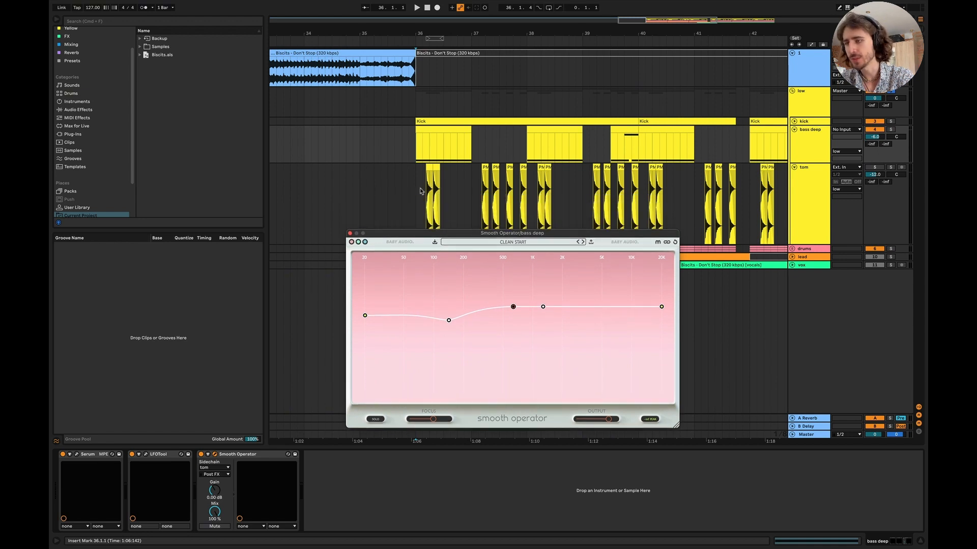
Reactivate the tom track and hide its device chain.
scroll(421, 191, "up", 5)
left_click(398, 193)
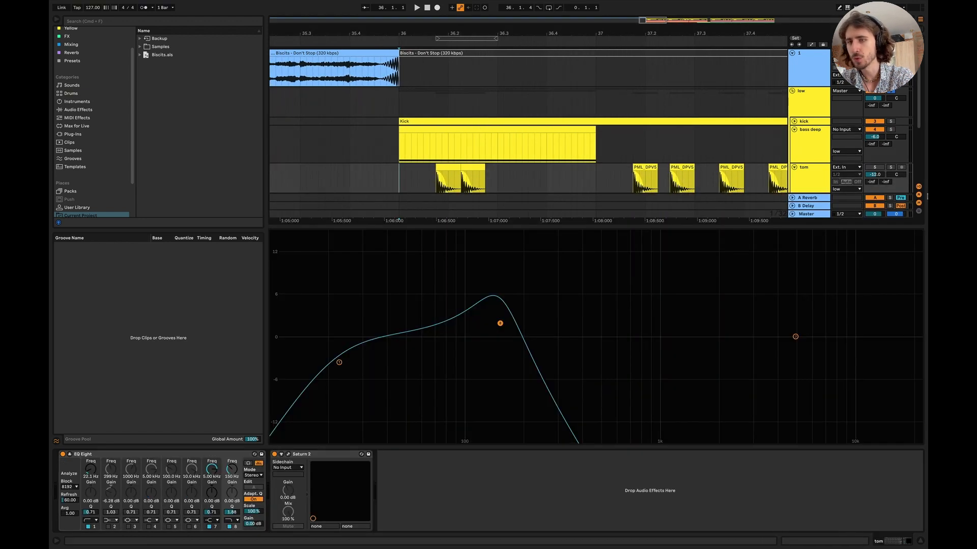
left_click(875, 168)
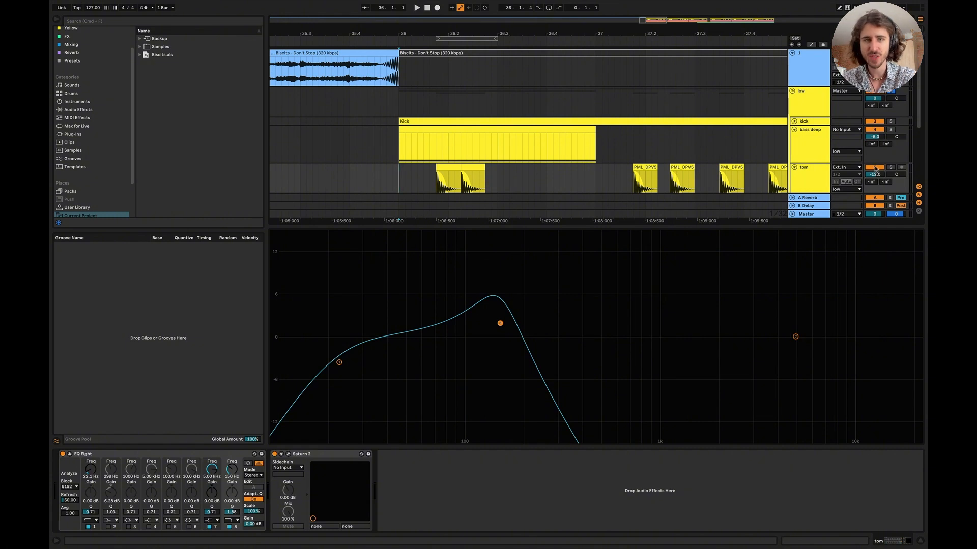
left_click(921, 542)
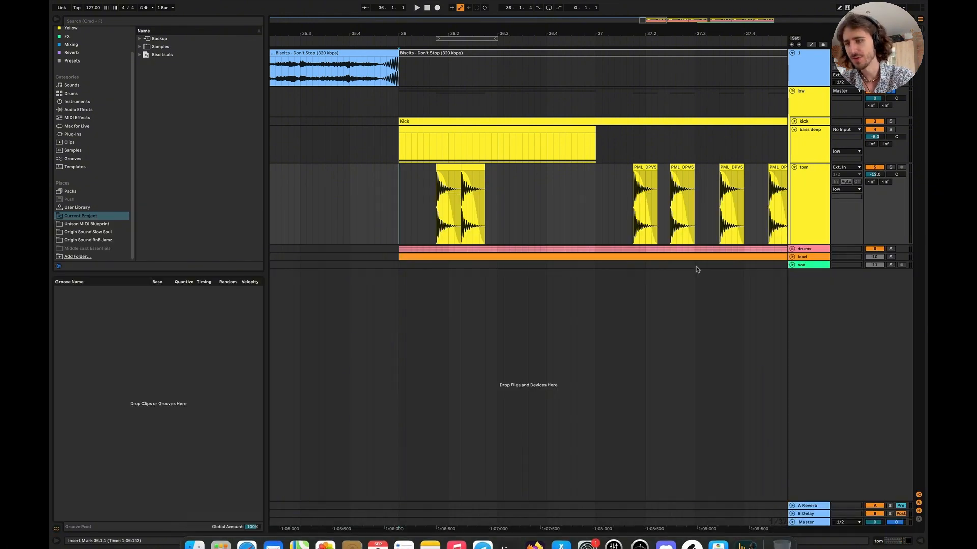
Bring up the bass deep track's Smooth Operator window and play the low group from bar 36.
left_click(810, 141)
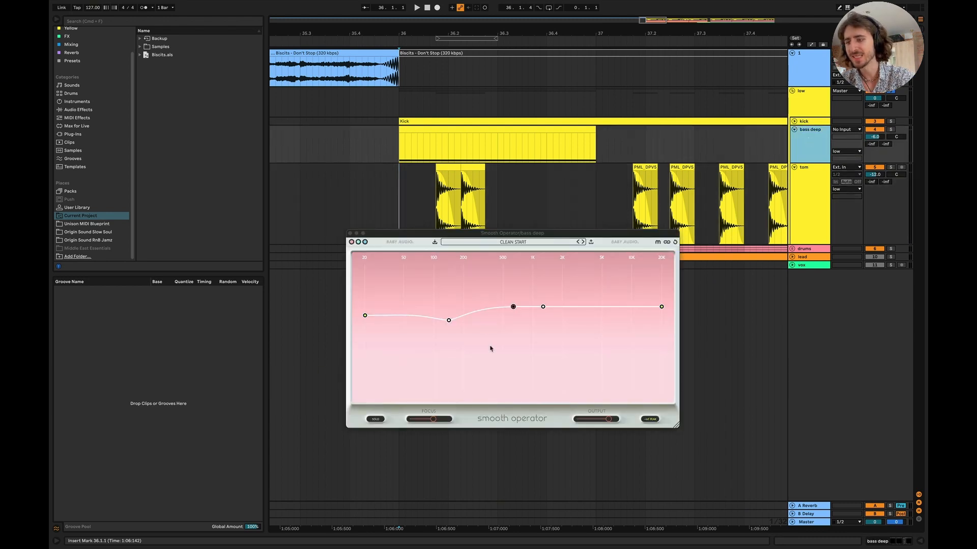
key("space")
key("space")
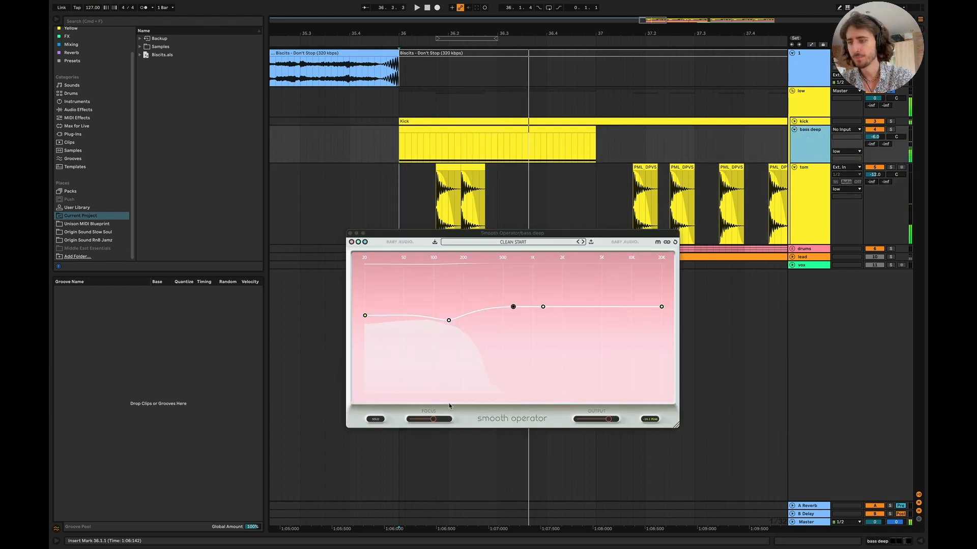
Lower Smooth Operator's whole threshold curve slightly and replay the low group from bar 36.
left_click(514, 307)
mouse_move(514, 308)
left_mouse_down()
mouse_move(514, 330)
mouse_move(515, 311)
left_mouse_up()
key("space")
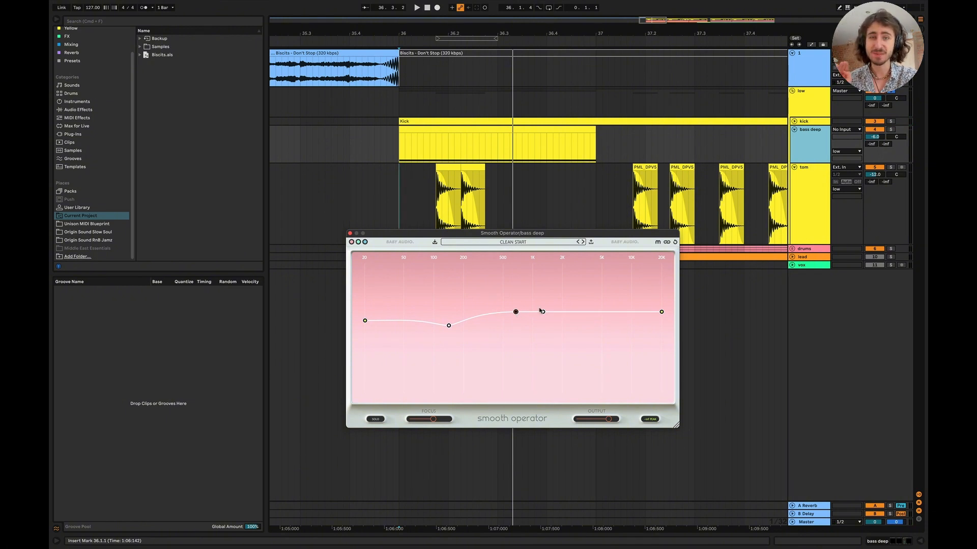
key("space")
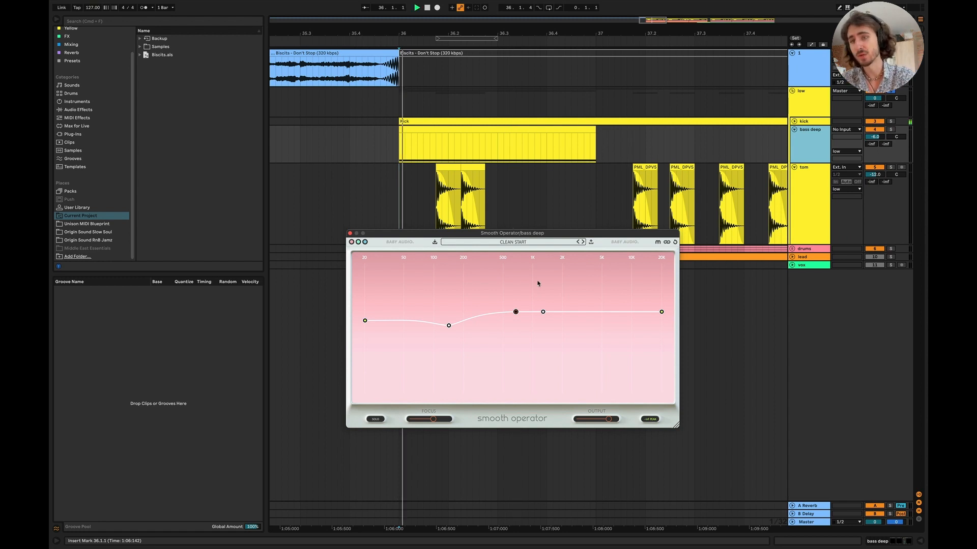
Show the Master track's device chain and replay the low group from bar 36 through the low-pass Auto Filter.
key("shift+Tab")
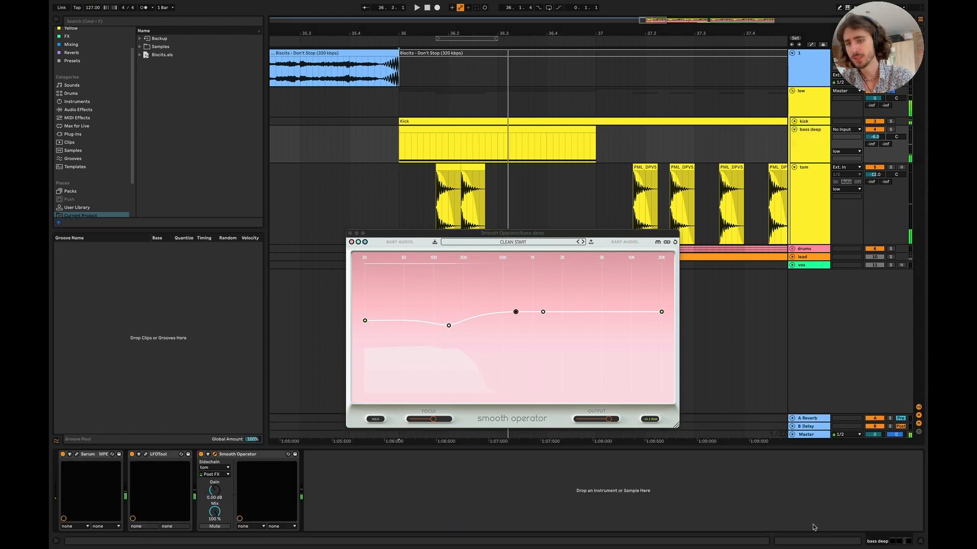
left_click(807, 432)
key("space")
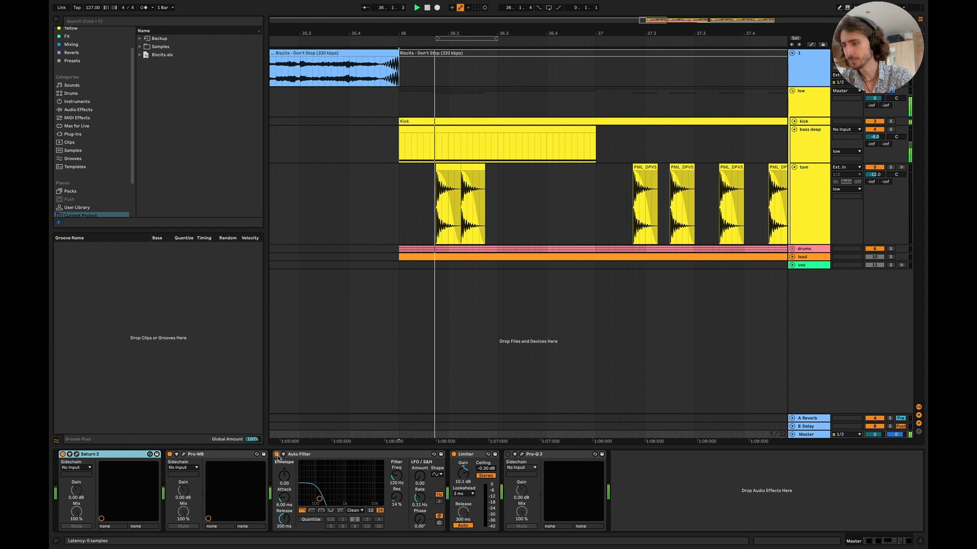
key("space")
key("space")
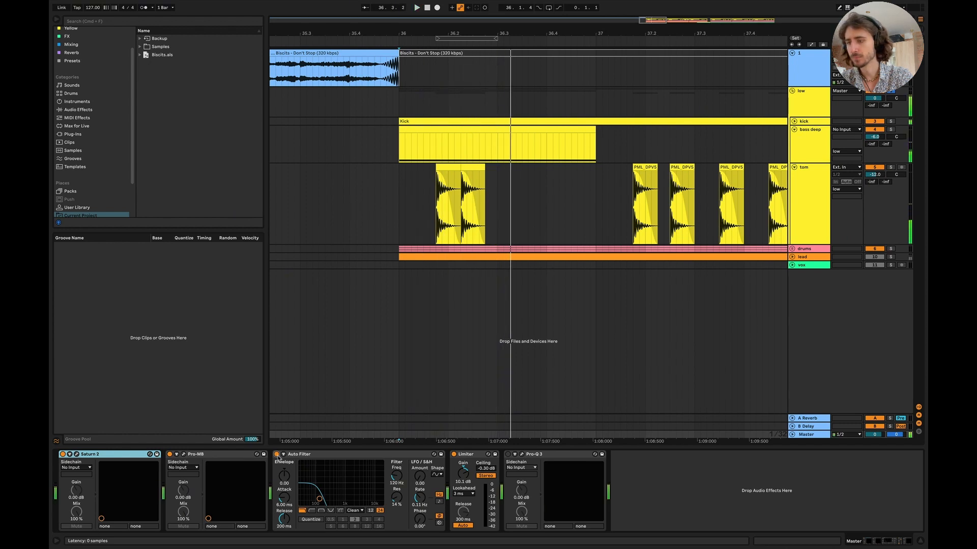
key("space")
key("space")
key("space")
Bypass Smooth Operator on the bass deep track and play from bar 36 to compare without the sidechain.
left_click(803, 144)
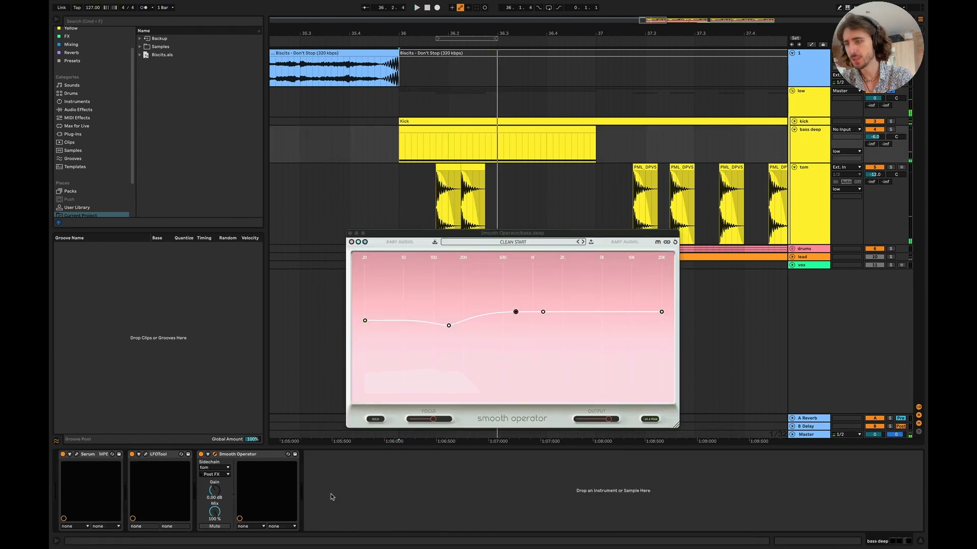
key("space")
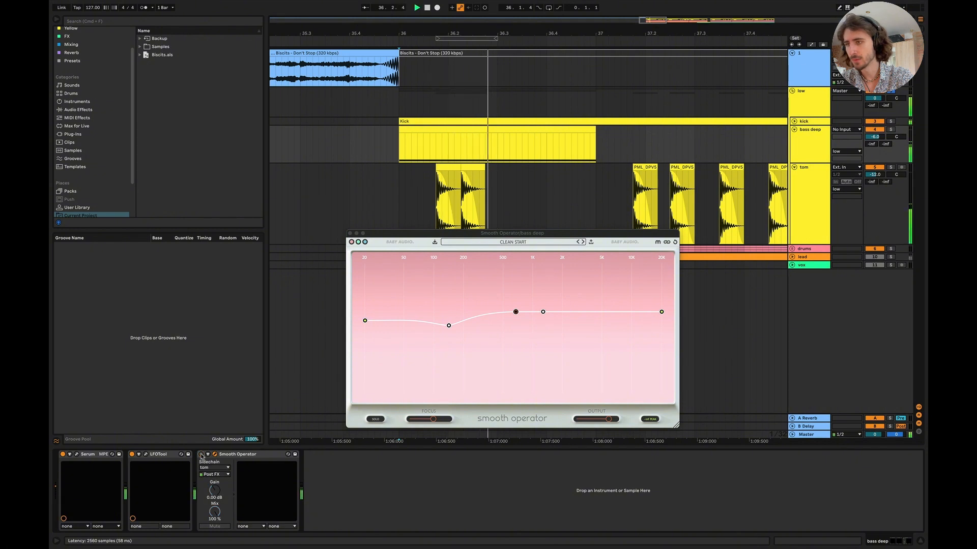
key("space")
key("space")
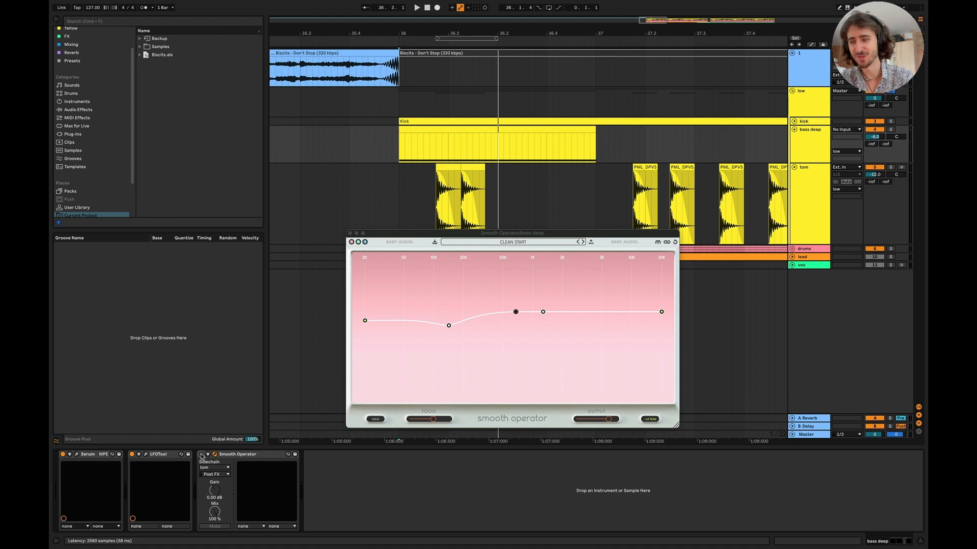
Reactivate Smooth Operator on the bass deep track and lower its threshold curve further.
left_click(201, 455)
left_click_drag(516, 313, 515, 322)
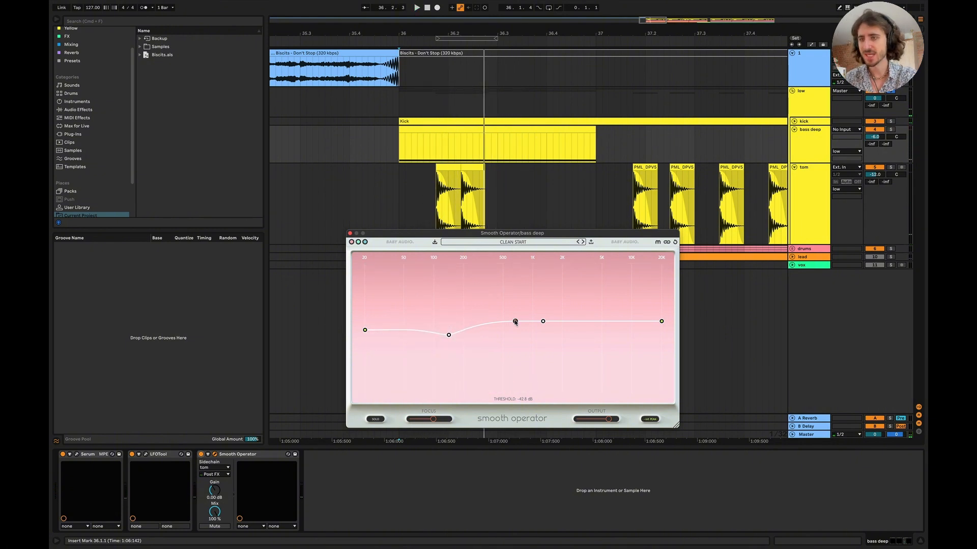
left_click(350, 234)
Highlight the tom lane's bar 36 range with the device view hidden, and glance at Keynote's Key techniques slide.
left_click(343, 179)
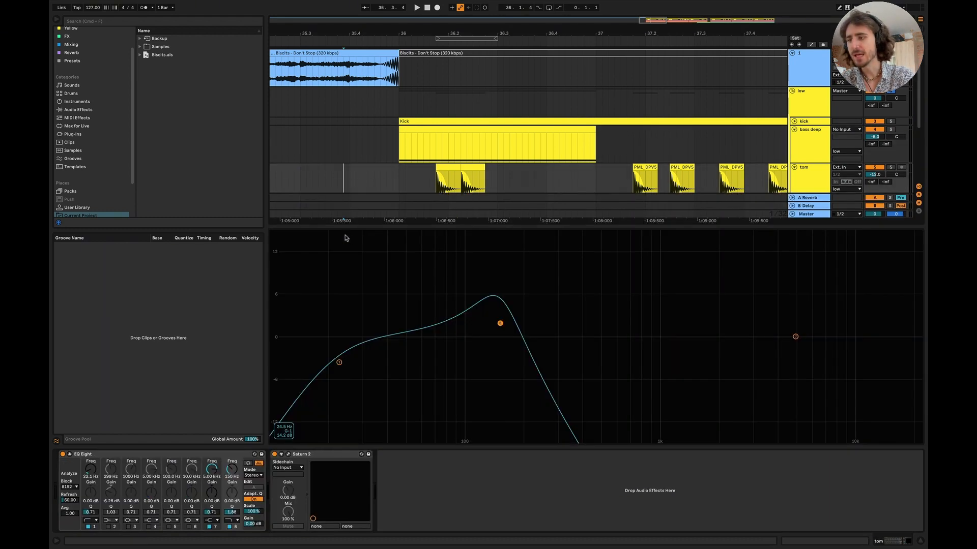
left_click(922, 545)
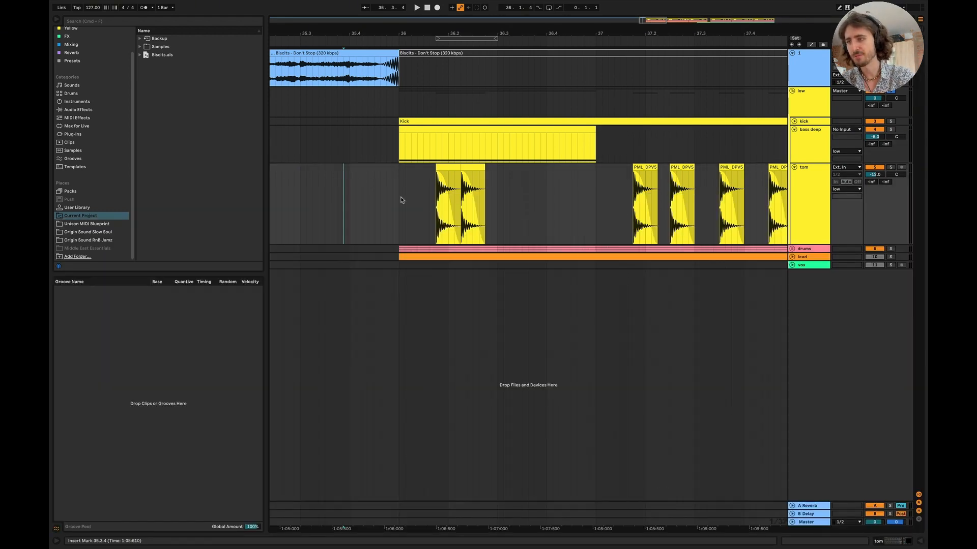
left_click_drag(401, 200, 603, 203)
key("super+Tab")
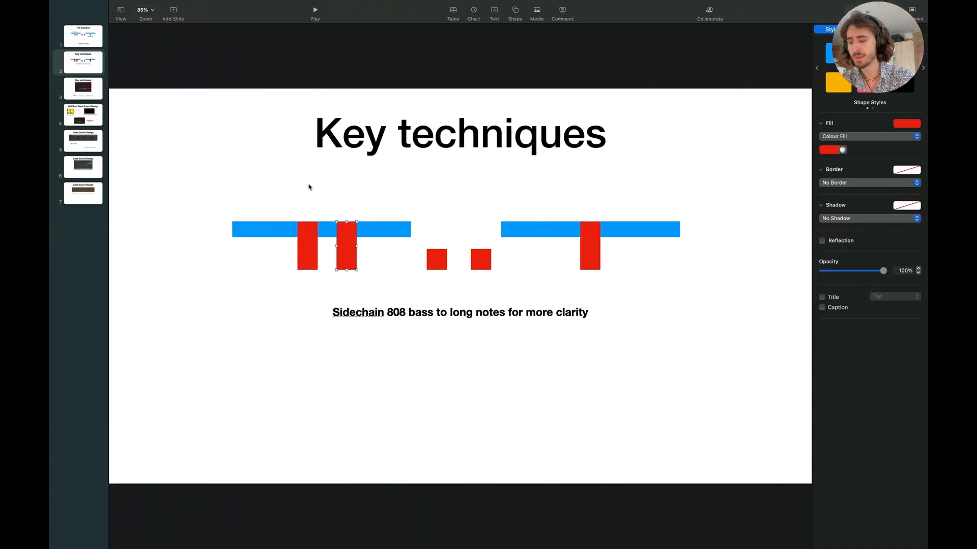
key("super+Tab")
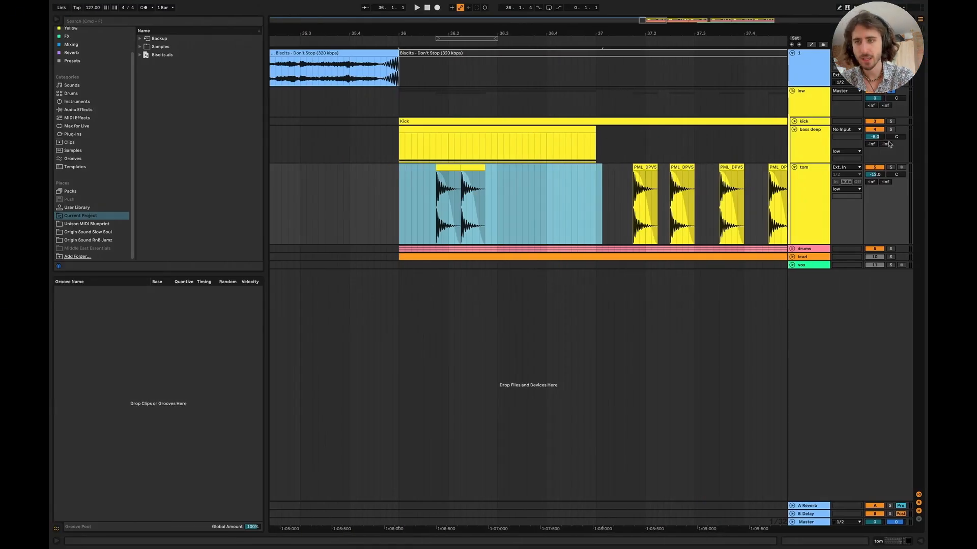
Check the Master track's devices, and deactivate LFOTool and Smooth Operator on the bass deep track.
double_click(810, 523)
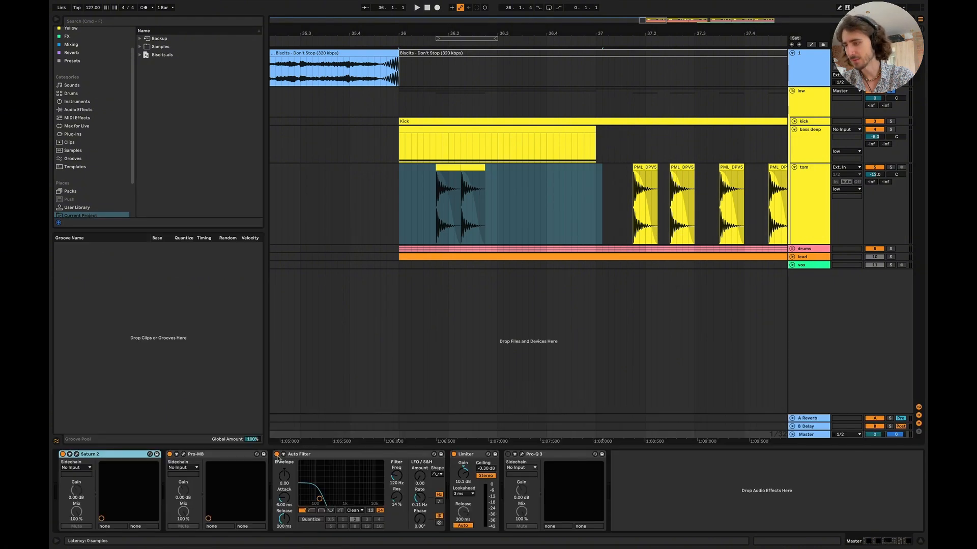
left_click(817, 145)
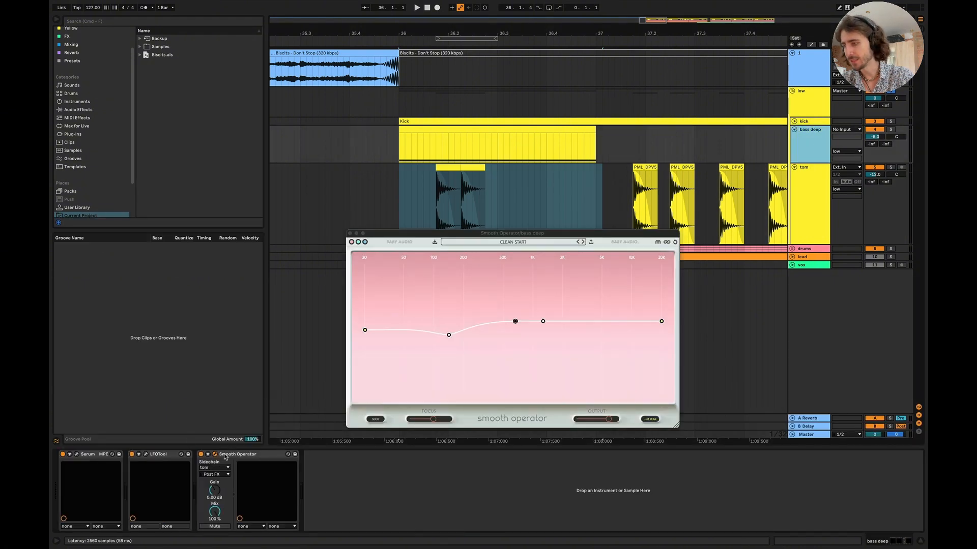
left_click(162, 455)
left_click(281, 458, "shift")
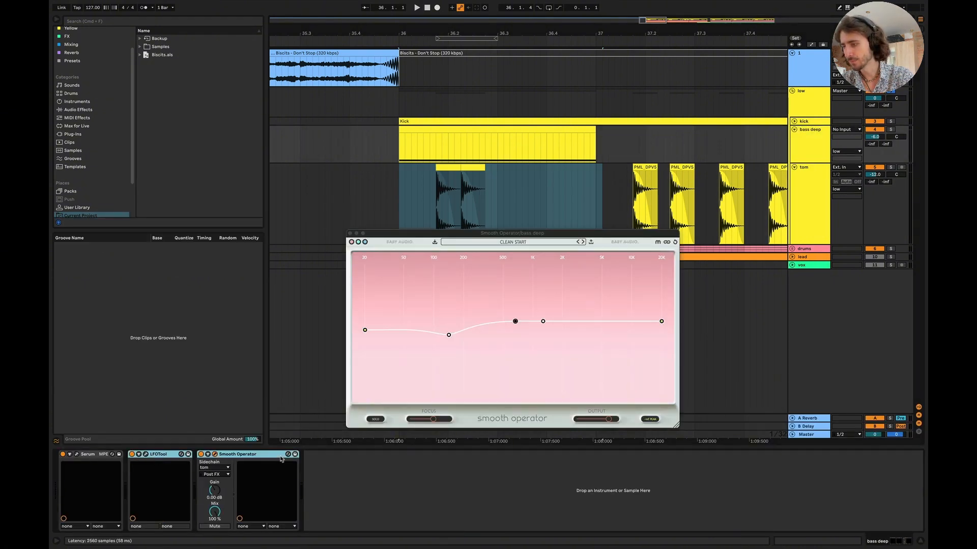
left_click(201, 454)
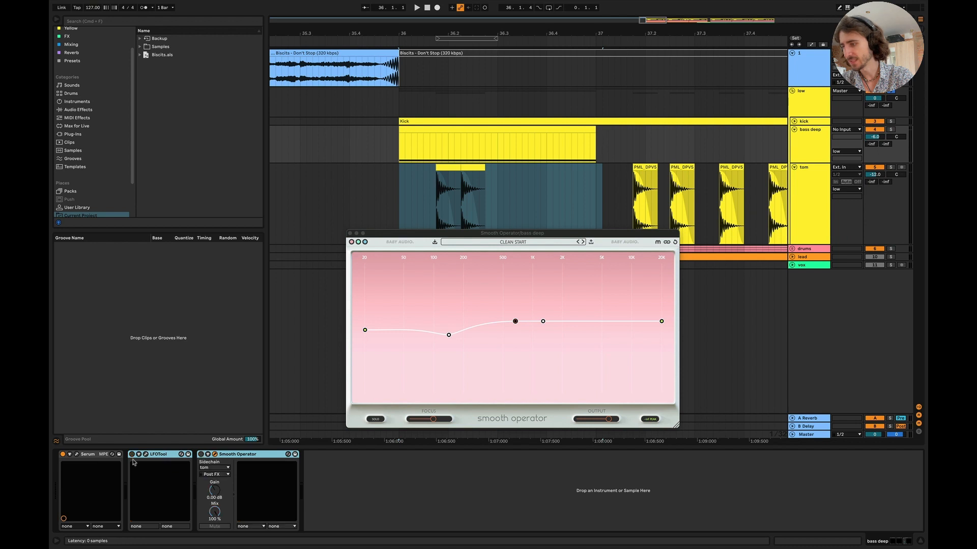
Open Serum on the bass deep track, solo the track, and view Serum's FX and oscillator pages.
left_click(77, 456)
left_click(460, 148)
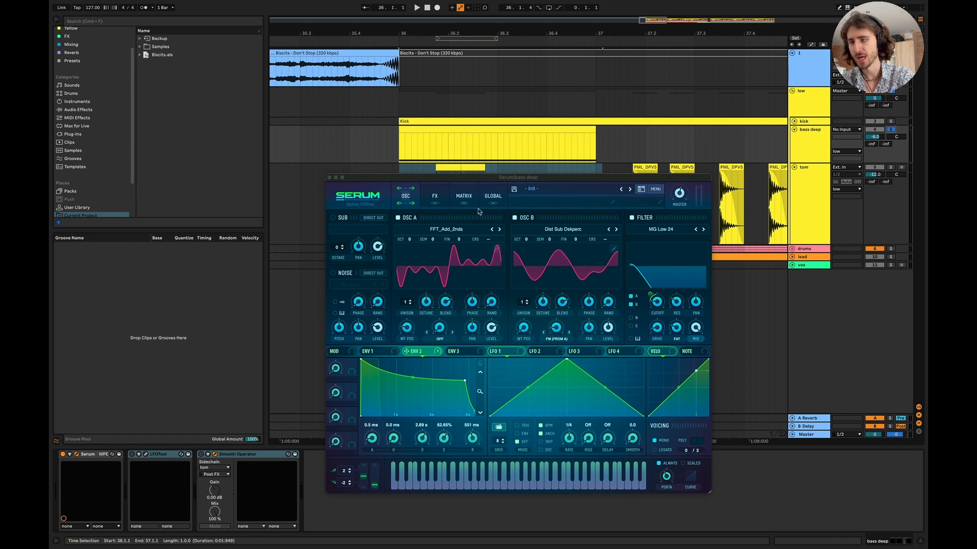
left_click(435, 198)
left_click(407, 198)
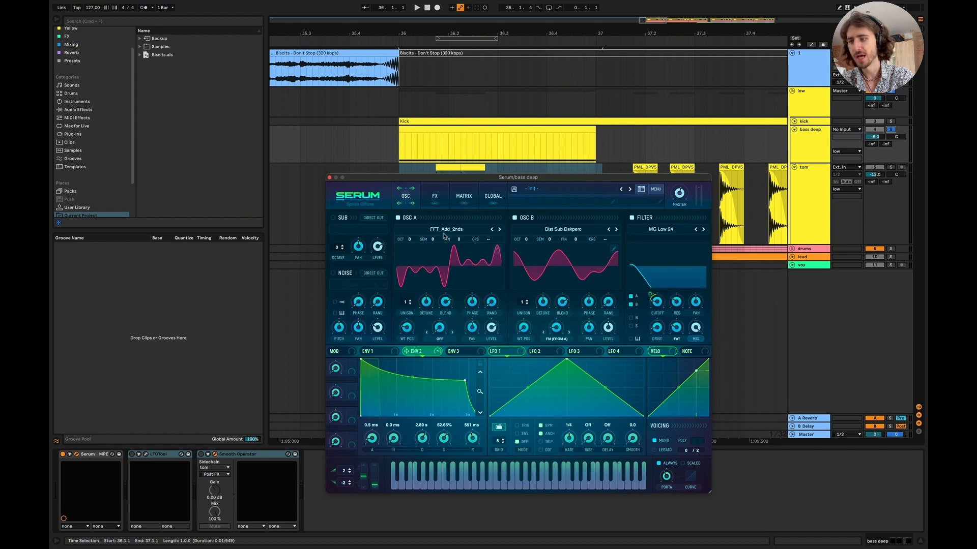
Turn off oscillator B and the filter in Serum, and play the soloed bass from bar 36.
left_click(514, 218)
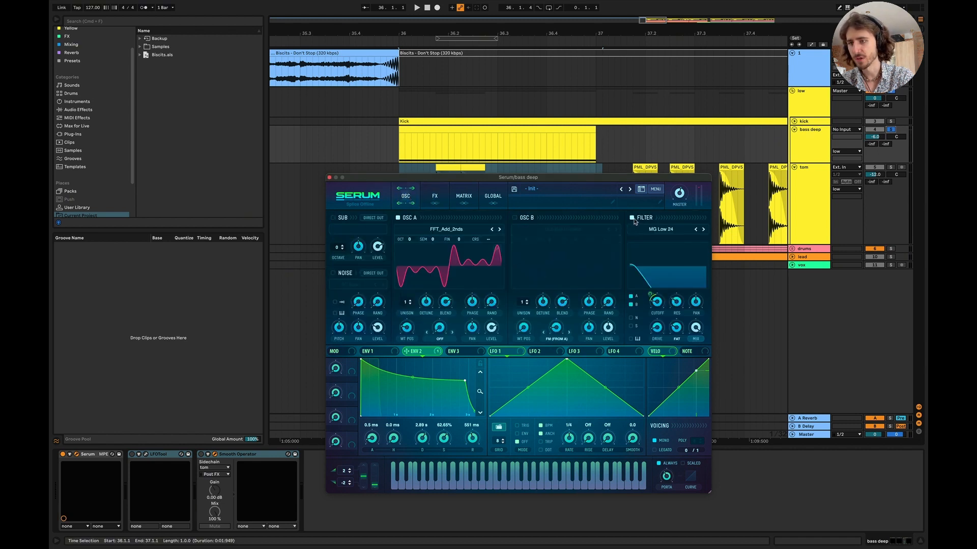
left_click(631, 218)
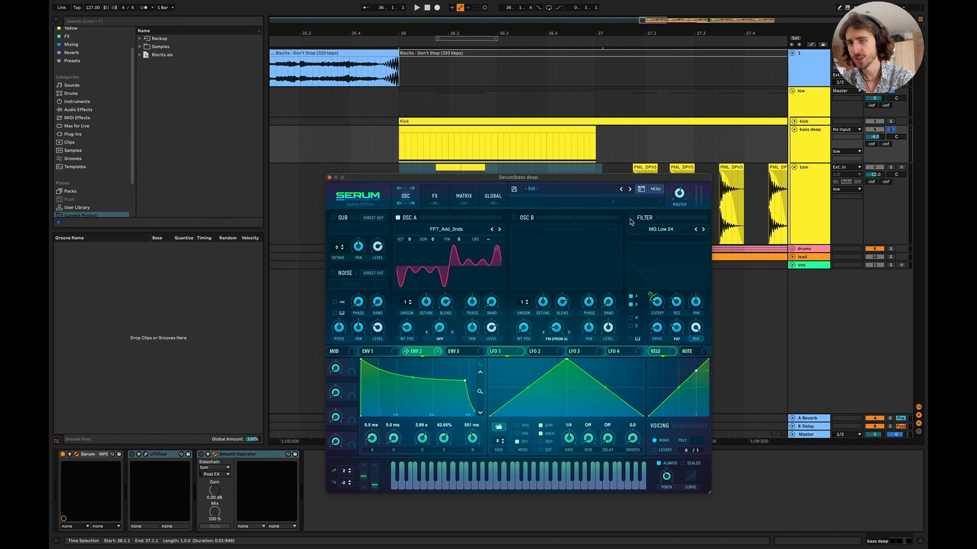
left_click(401, 143)
key("space")
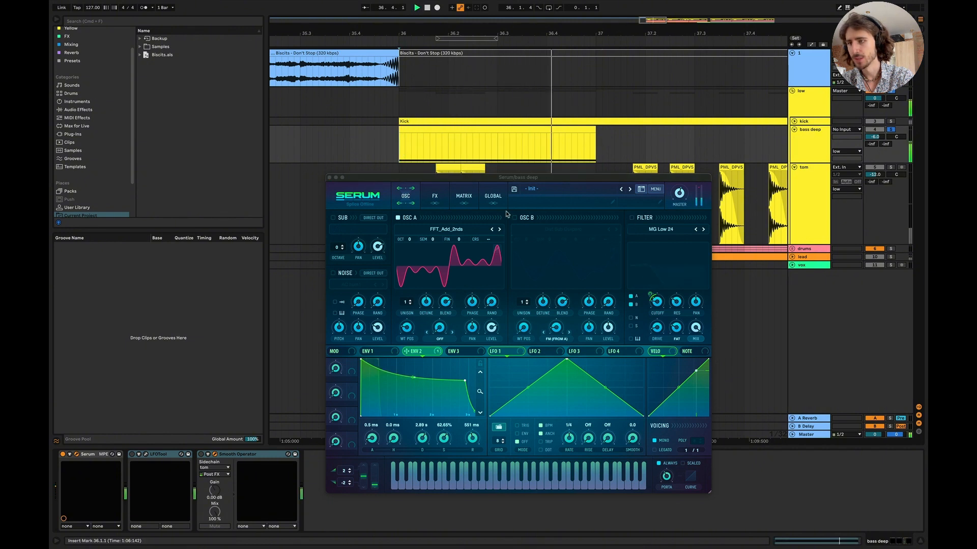
key("space")
Look up oscillator A's FFT_Add_2nds wavetable among Serum's Digital wavetables without changing it.
left_click(450, 234)
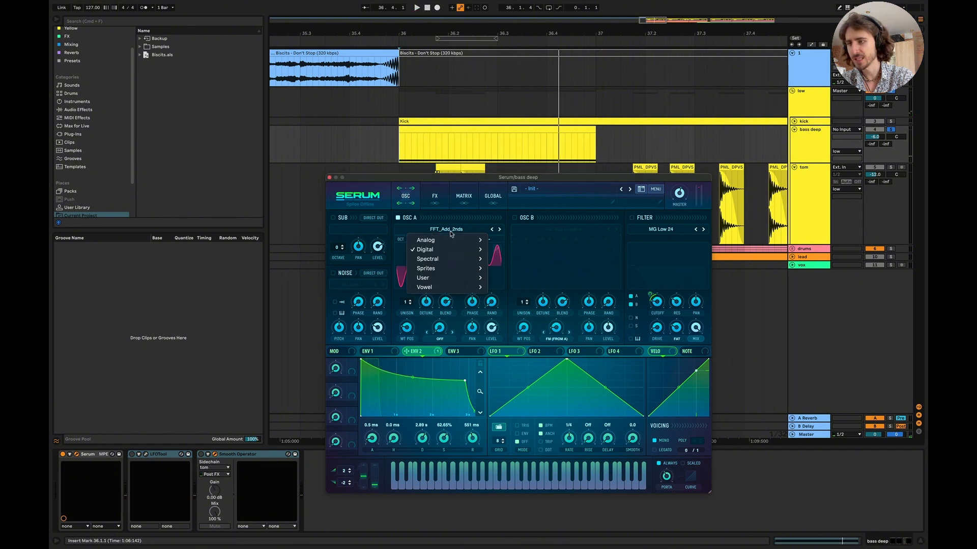
mouse_move(430, 250)
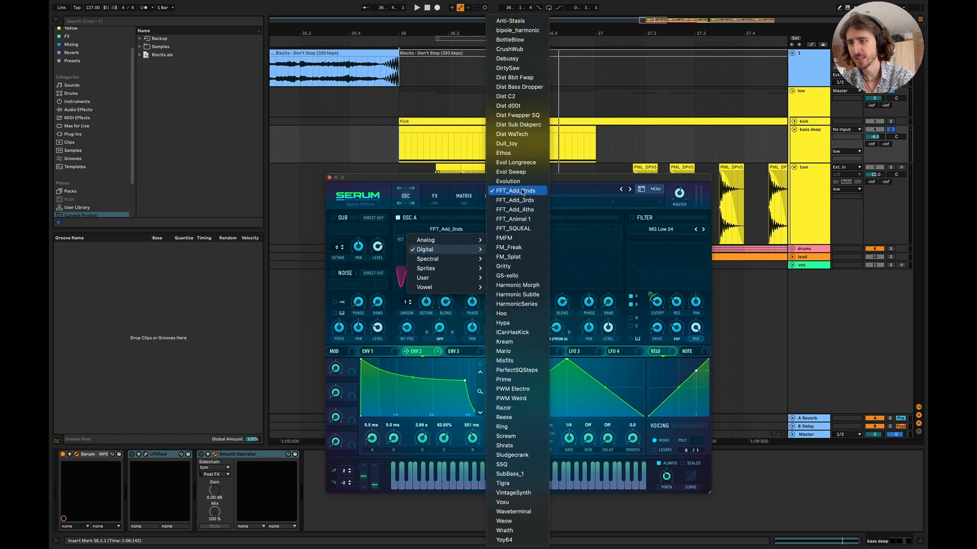
left_click(588, 193)
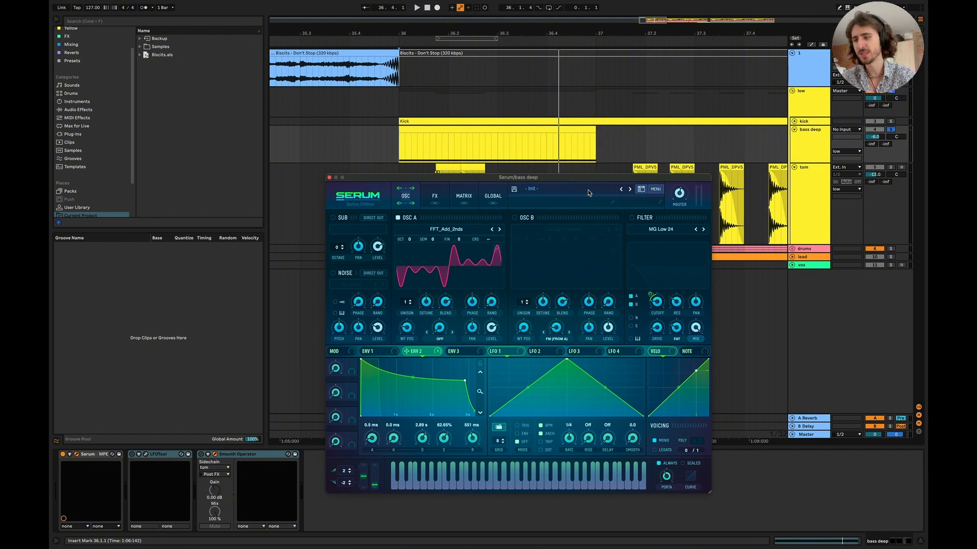
Show Serum's Envelope 1, adjust the envelope display's zoom and shorten its decay.
left_click(378, 354)
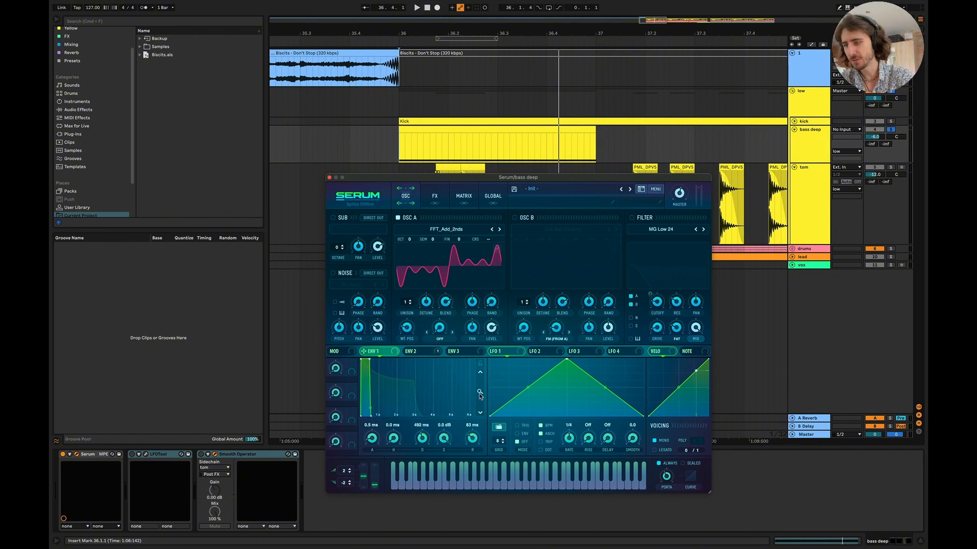
left_click(480, 394)
left_click_drag(483, 394, 481, 398)
left_click_drag(425, 439, 425, 447)
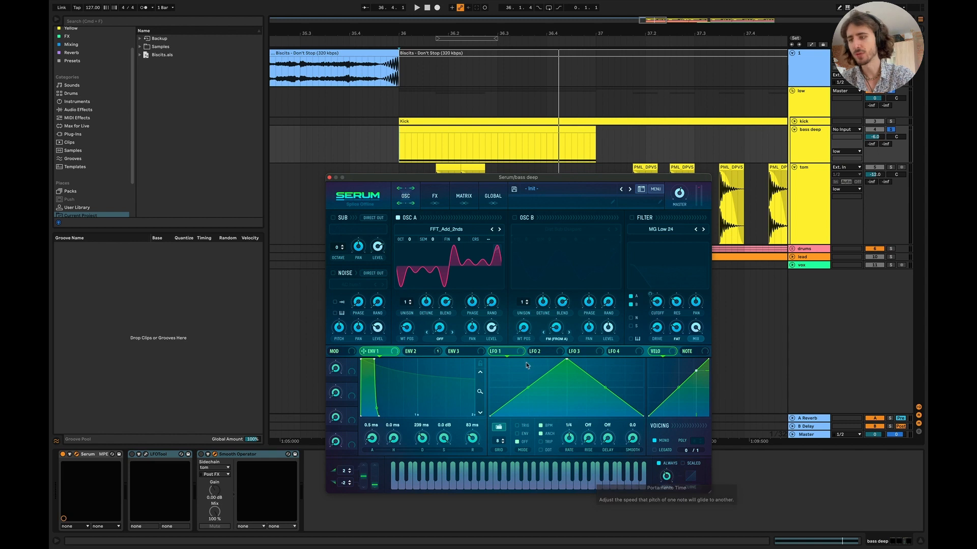
Check oscillator A's phase randomness and wavetable position, and play the soloed bass from bar 36.
mouse_move(493, 305)
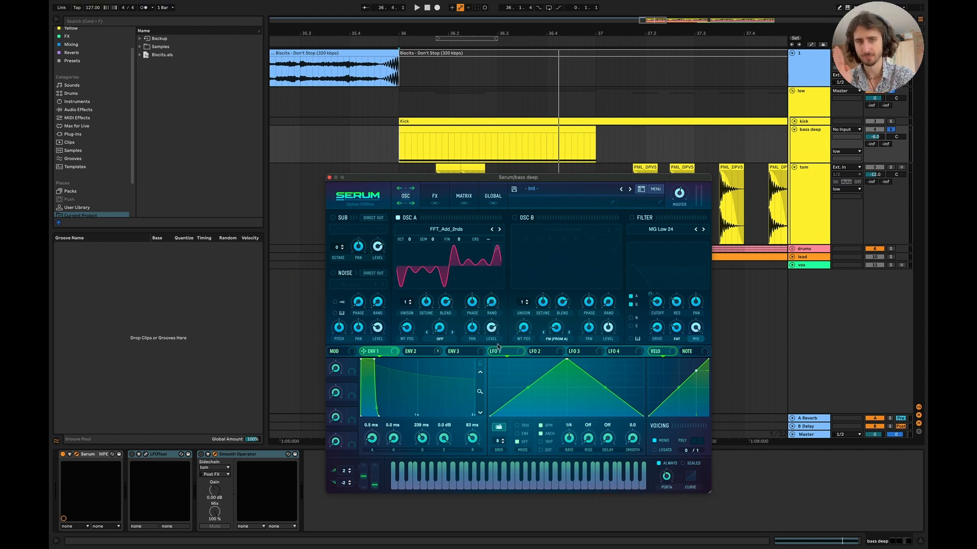
left_click_drag(492, 305, 505, 276)
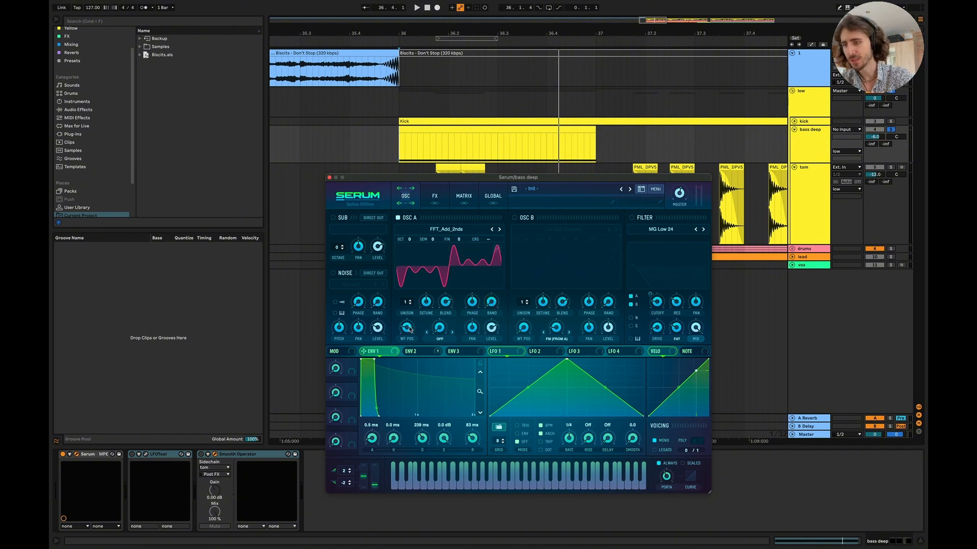
mouse_move(410, 330)
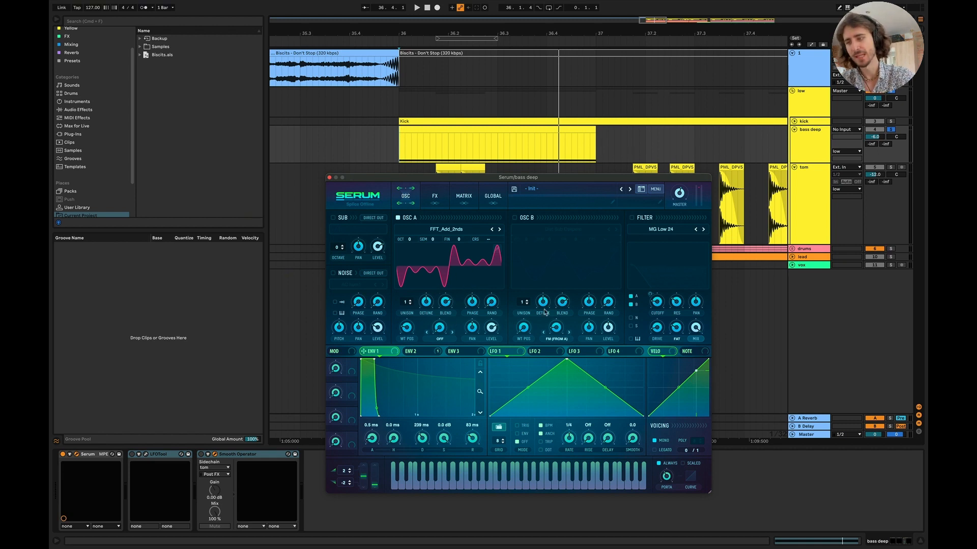
key("space")
key("space")
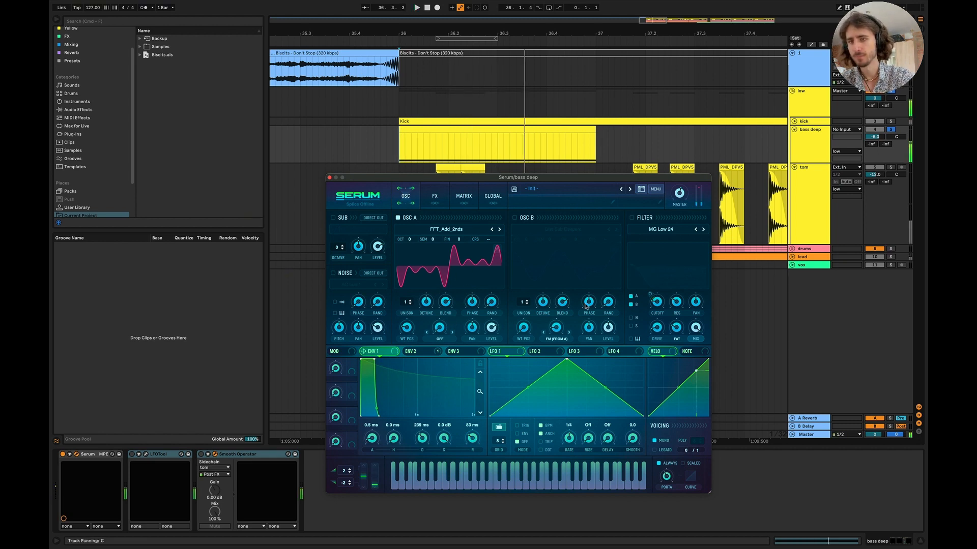
Reactivate LFOTool on the bass deep track and play it from bar 36 with the kick also soloed.
left_click(136, 458)
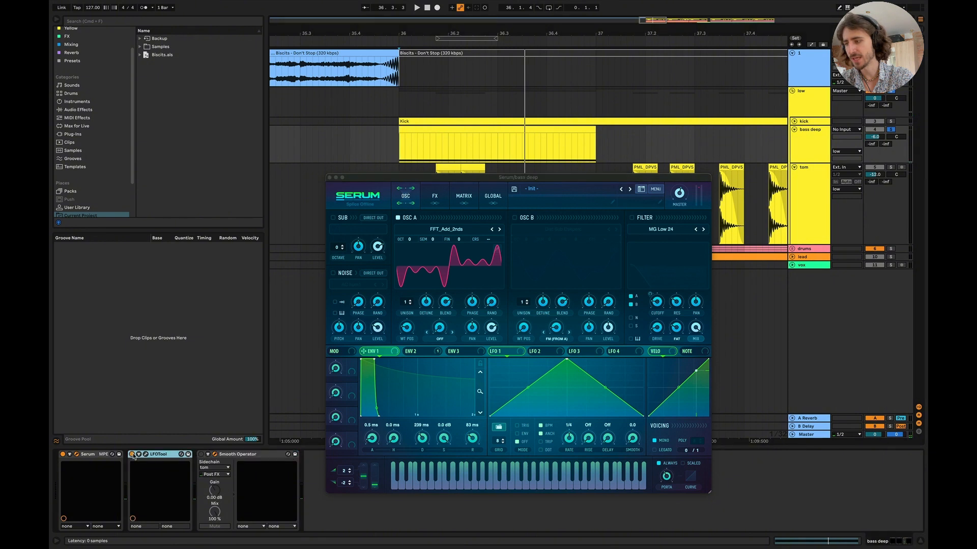
left_click(133, 454)
key("space")
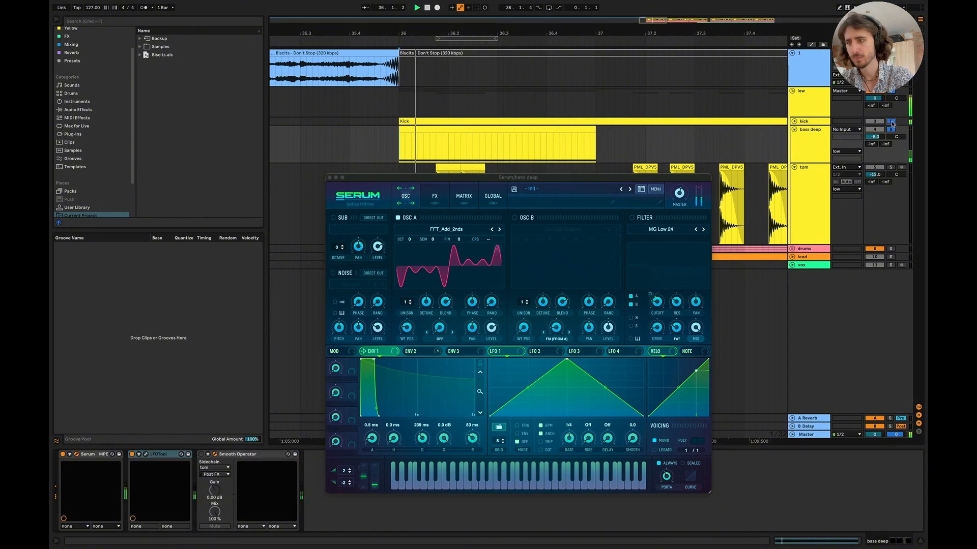
Stop playback, turn on Serum's MG Low 24 filter and show Envelope 2 with its display zoomed in.
left_click(890, 121)
key("space")
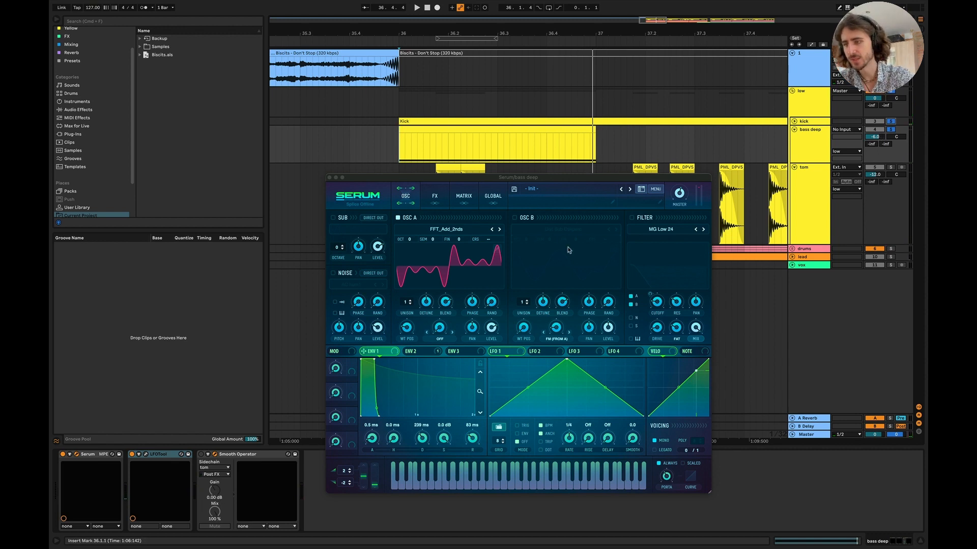
left_click(633, 218)
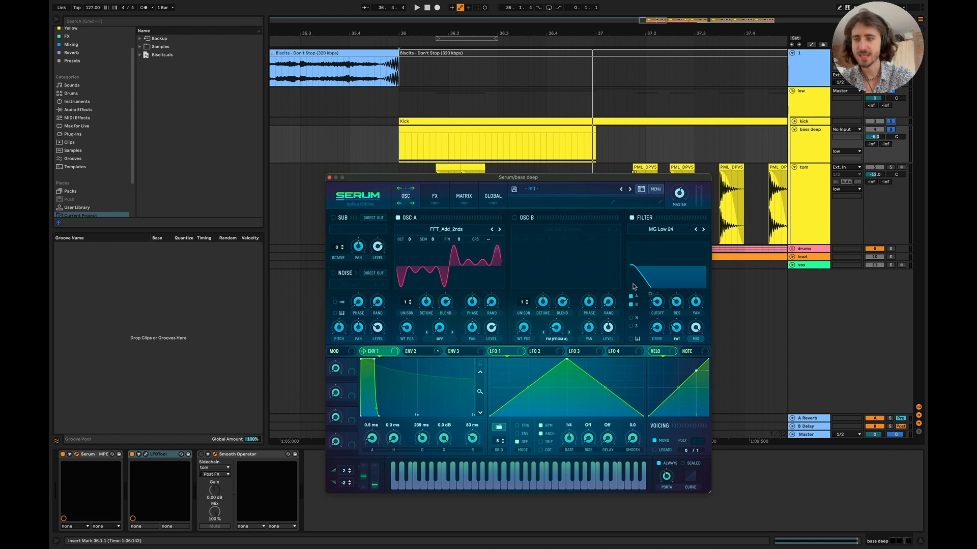
left_click(412, 351)
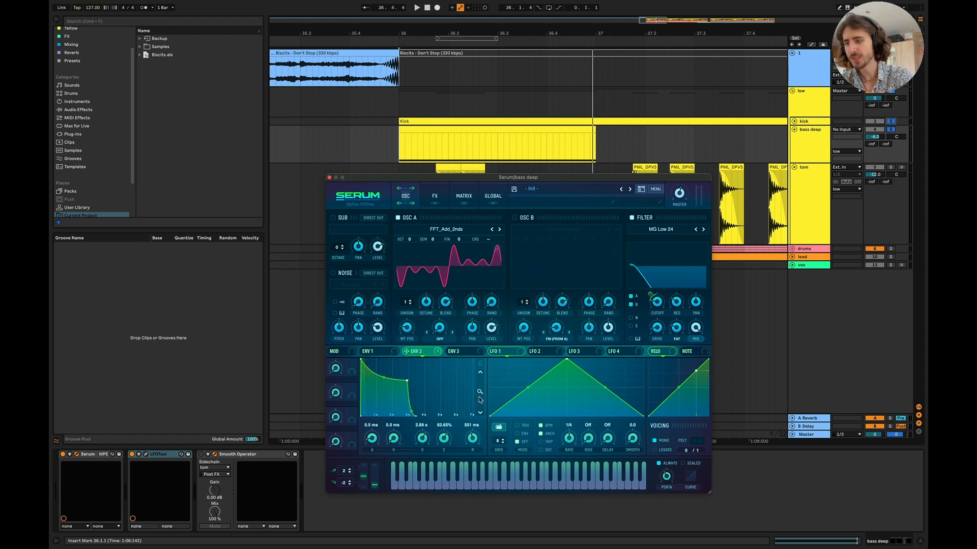
left_click_drag(480, 401, 480, 392)
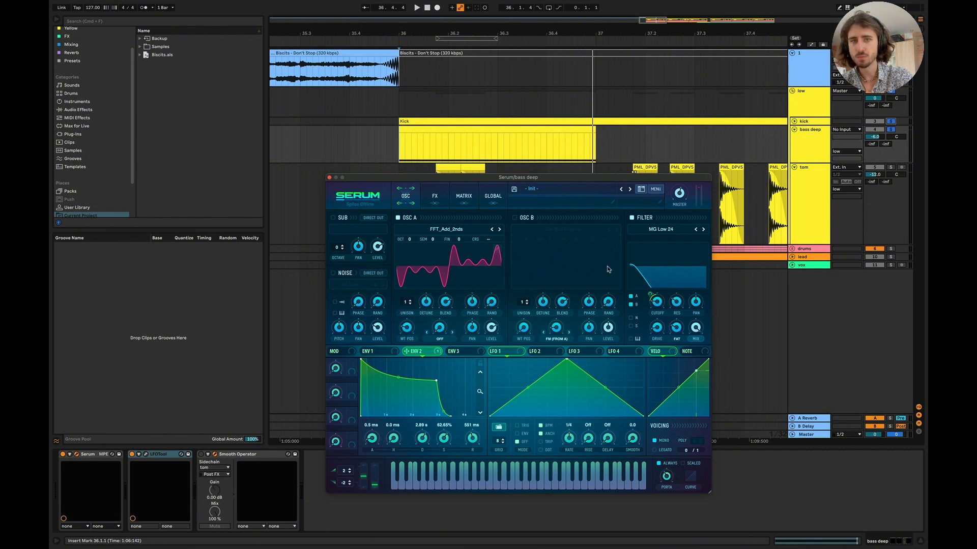
Assign Envelope 2 to the filter cutoff in Serum and play the bass together with the kick.
mouse_move(608, 269)
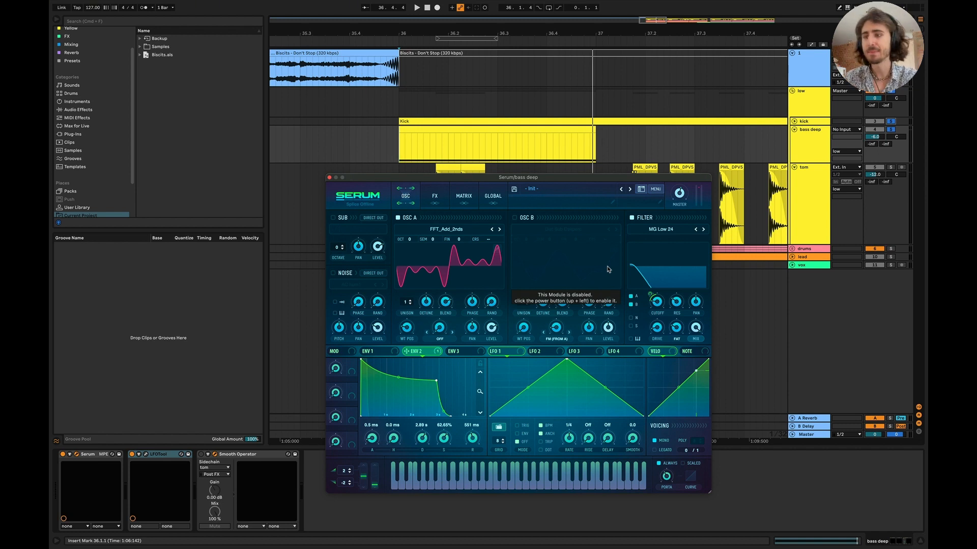
key("space")
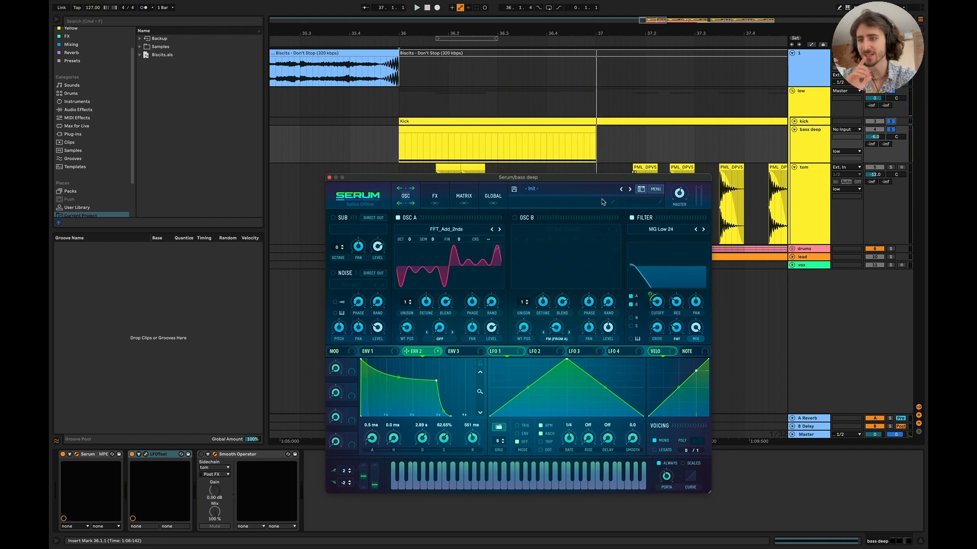
left_click_drag(418, 351, 667, 303)
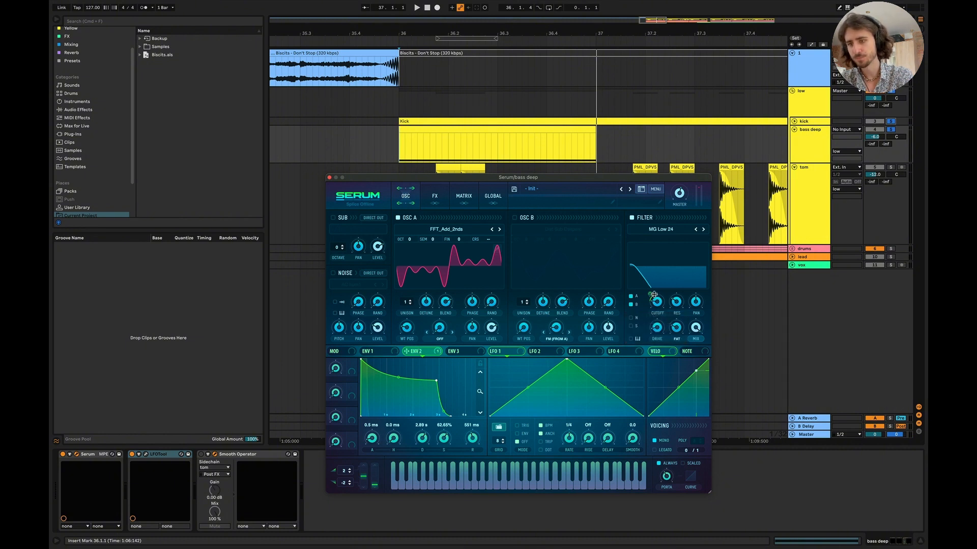
key("space")
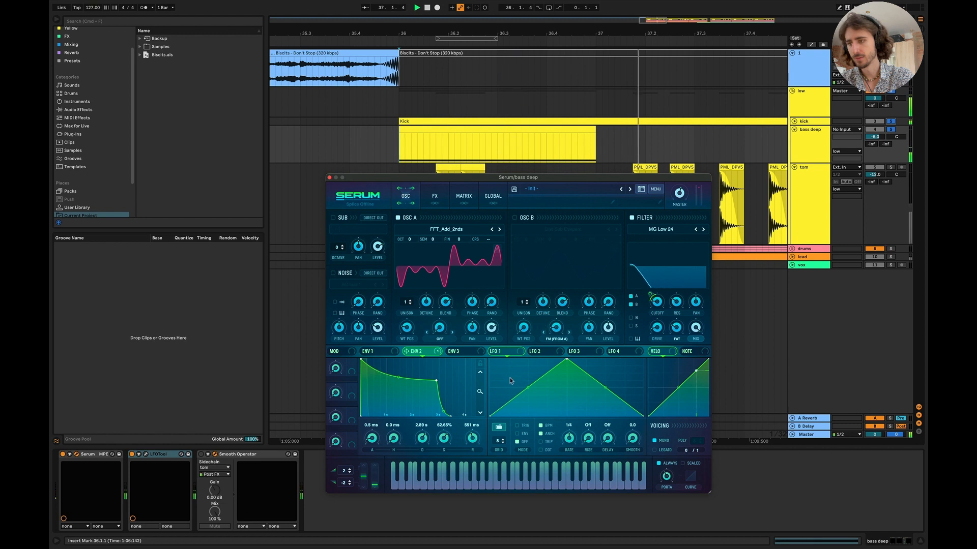
key("space")
Turn on oscillator B and look up its Dist Sub Dskperc wavetable among the Digital wavetables.
left_click(514, 218)
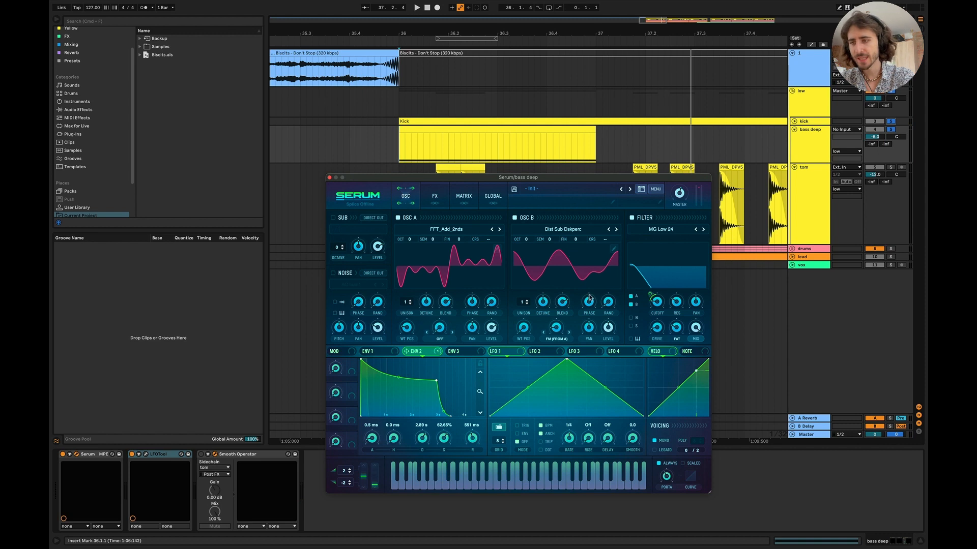
left_click(558, 230)
mouse_move(560, 250)
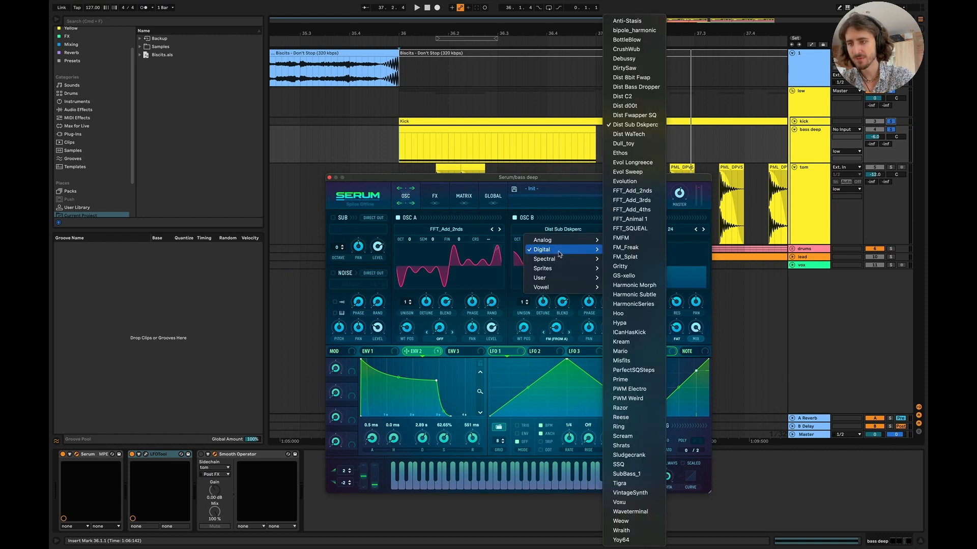
left_click(648, 130)
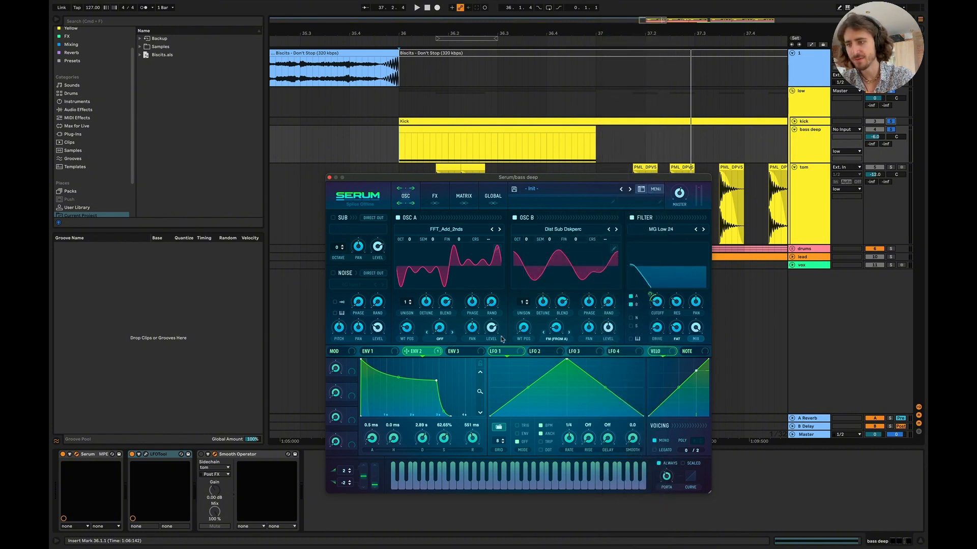
Look up oscillator B's FM (From A) warp mode in the list of modes without changing it.
left_click(557, 339)
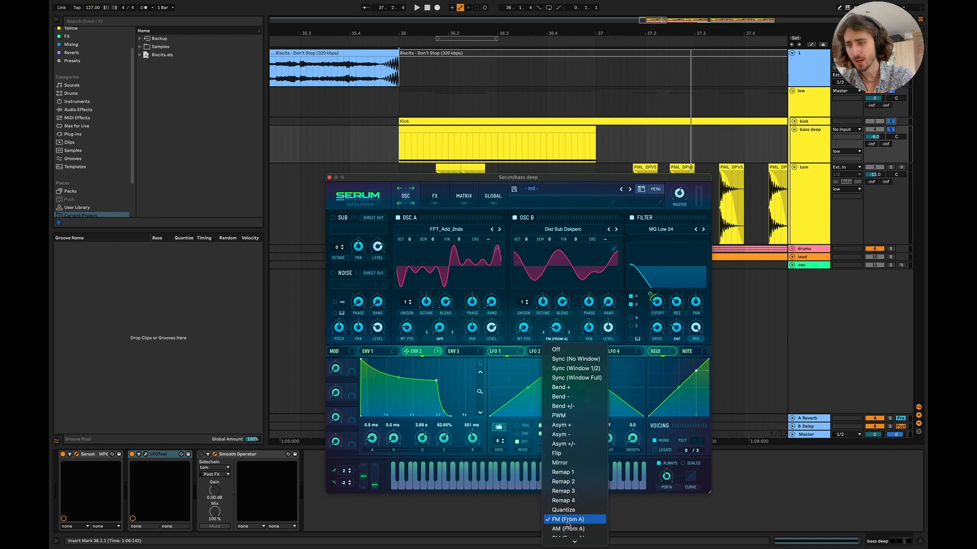
left_click(510, 310)
mouse_move(611, 334)
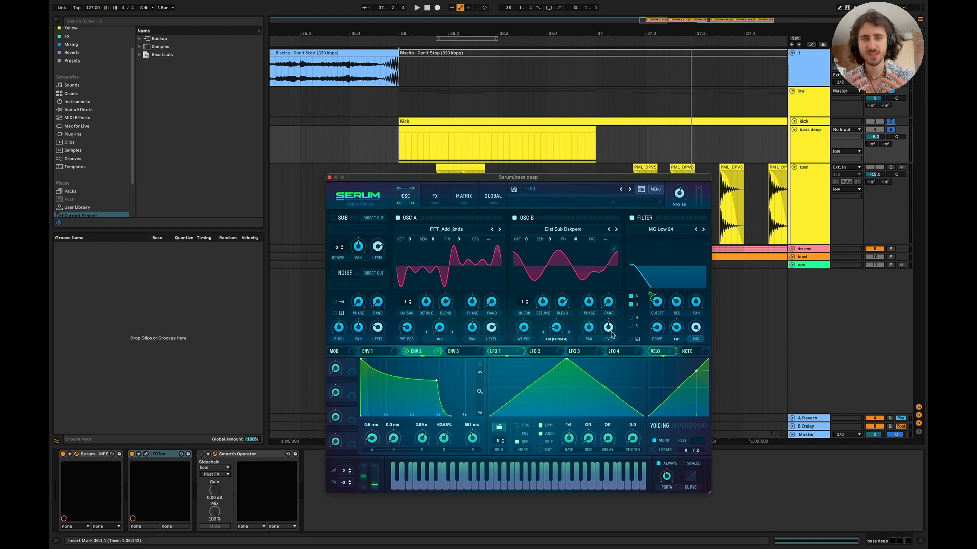
Play the bass and kick from bar 36 with both oscillators on.
left_click(399, 157)
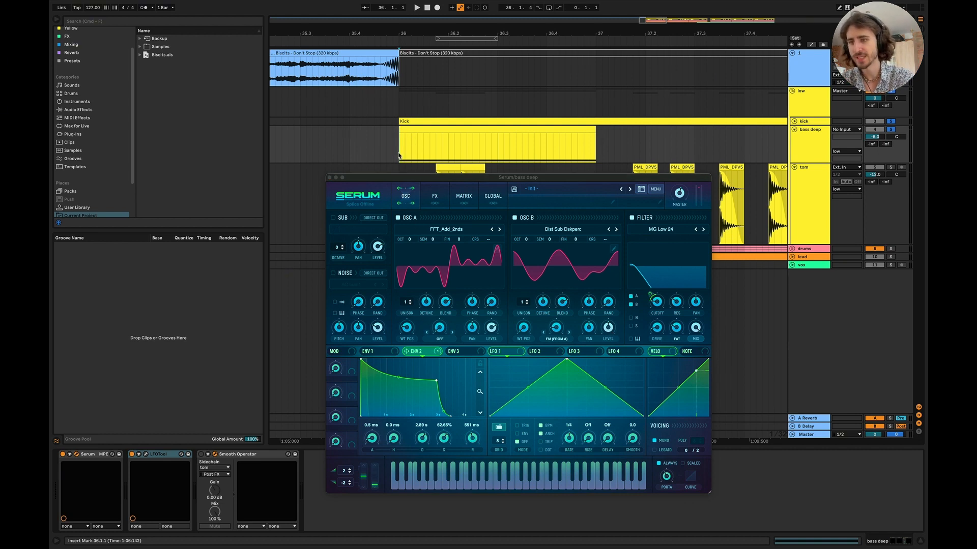
key("space")
key("space")
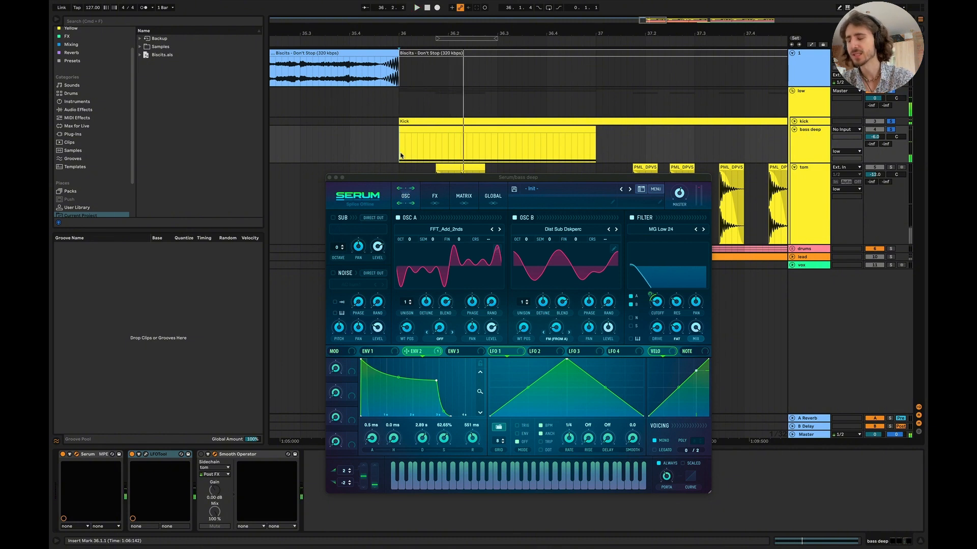
key("space")
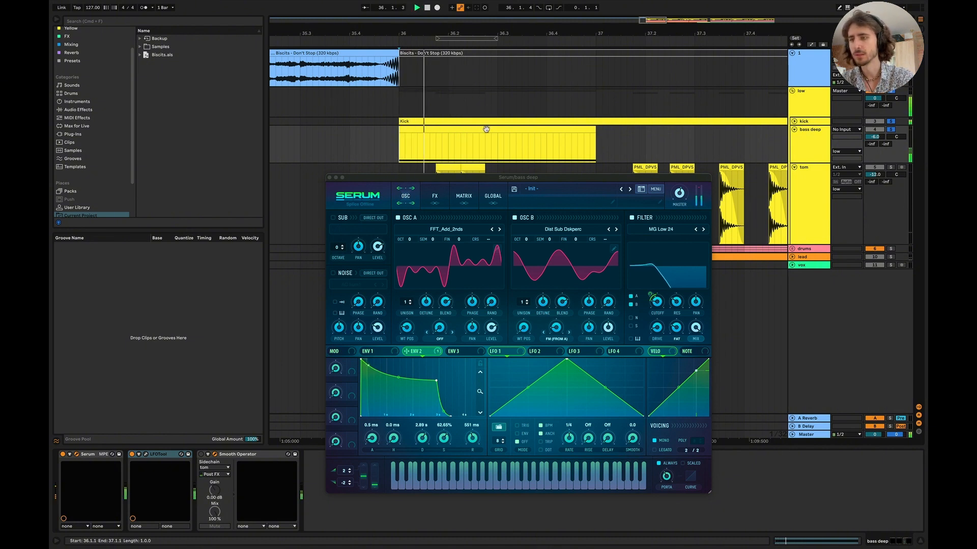
Play the bass with oscillator B off and with it back on to compare the two sounds.
left_click(517, 220)
left_click(515, 218)
key("space")
key("space")
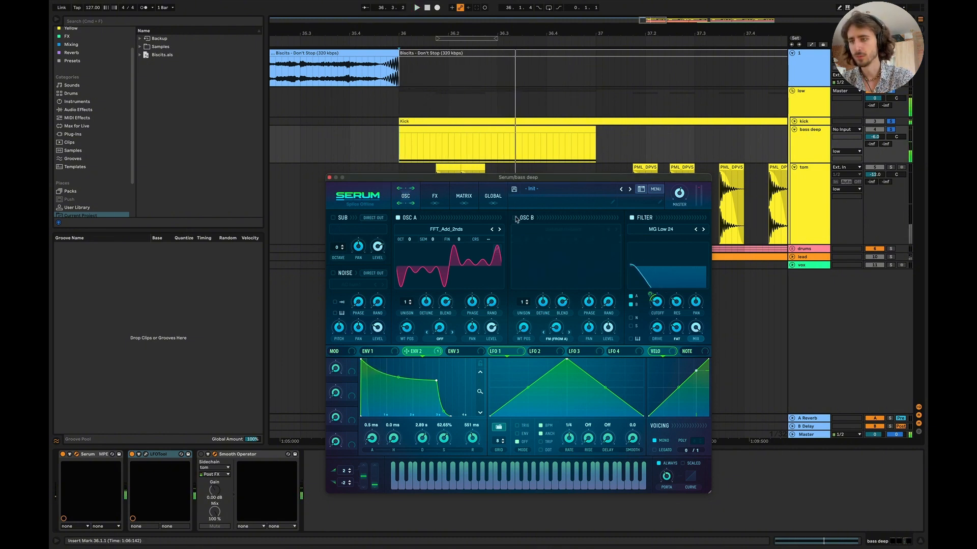
left_click(515, 219)
key("space")
key("space")
Turn off oscillator A to hear the bass from oscillator B alone, and turn oscillator A back on.
left_click(398, 218)
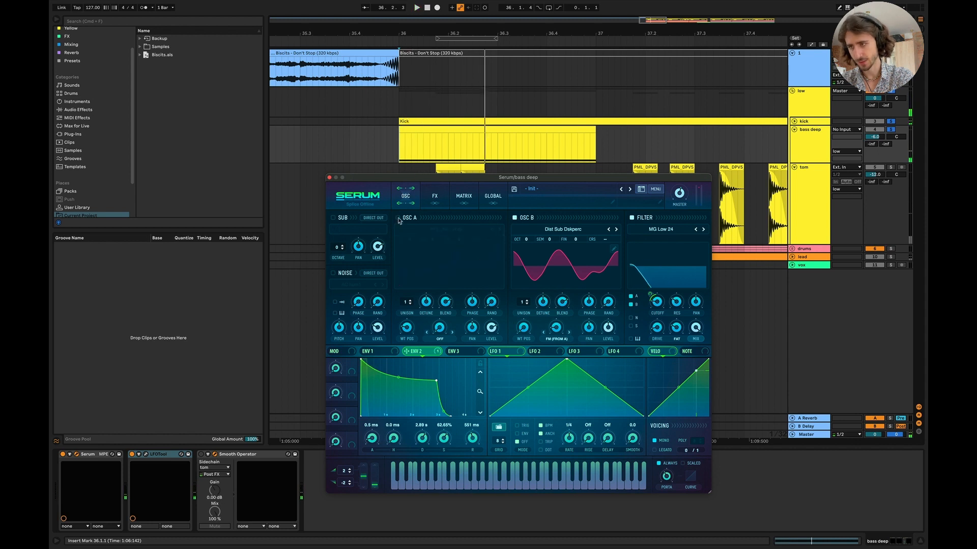
key("space")
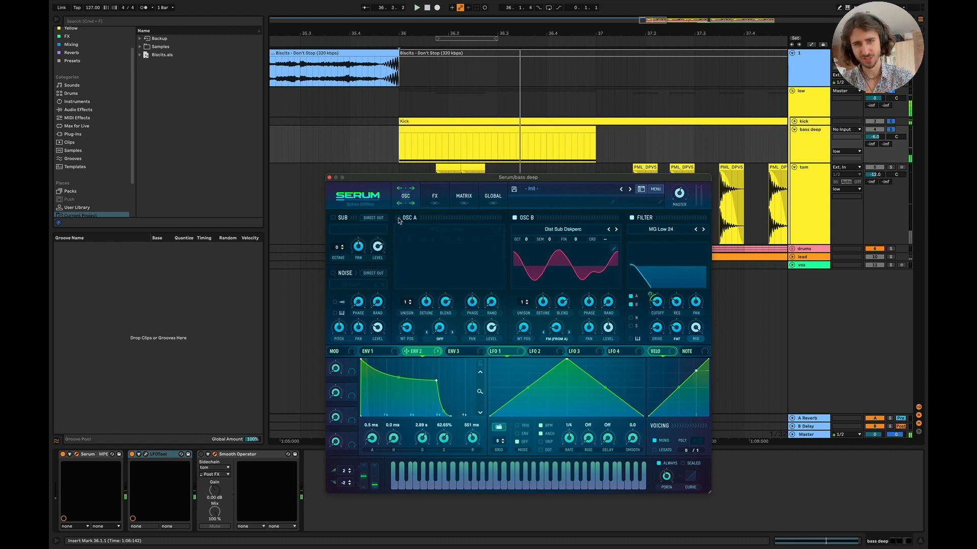
left_click(398, 217)
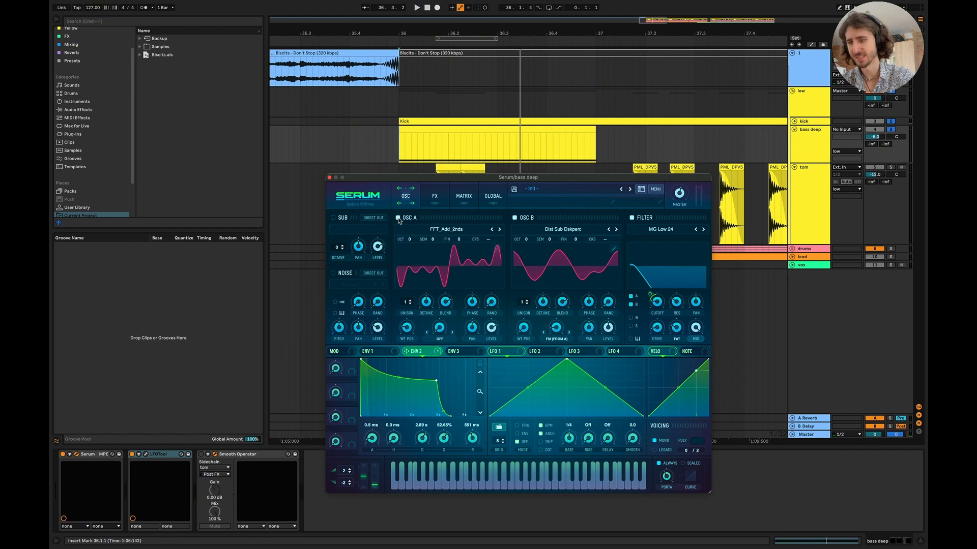
Replay the bass with both oscillators on and view the filter type categories, keeping MG Low 24.
key("space")
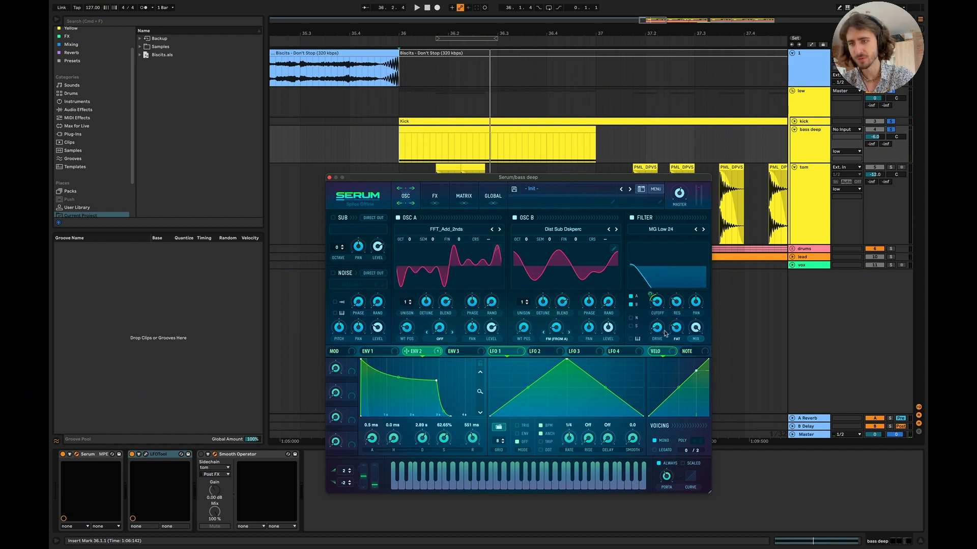
left_click(661, 230)
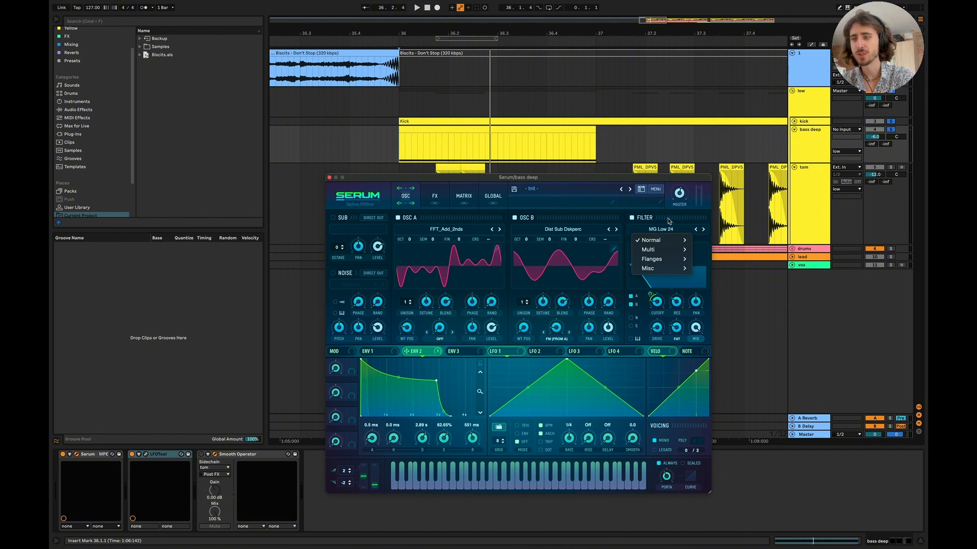
left_click(669, 221)
Show Serum's effects, turn off the equalizer and distortion, and play the bass without them.
left_click(434, 202)
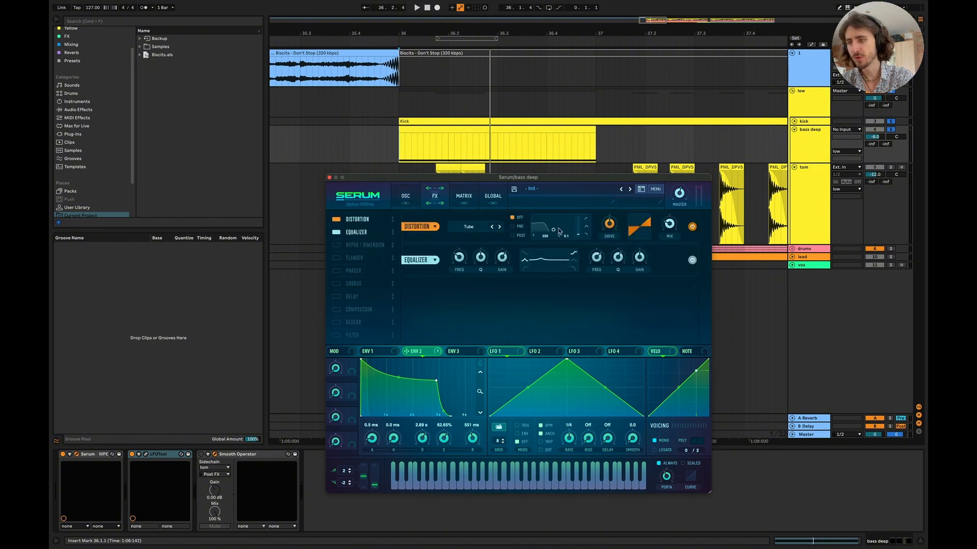
left_click(337, 232)
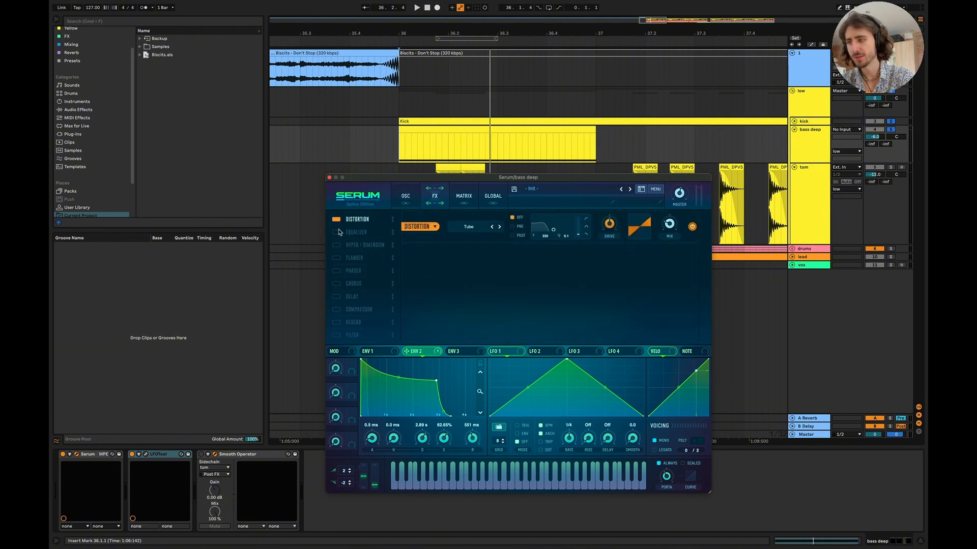
left_click(337, 220)
key("space")
key("space")
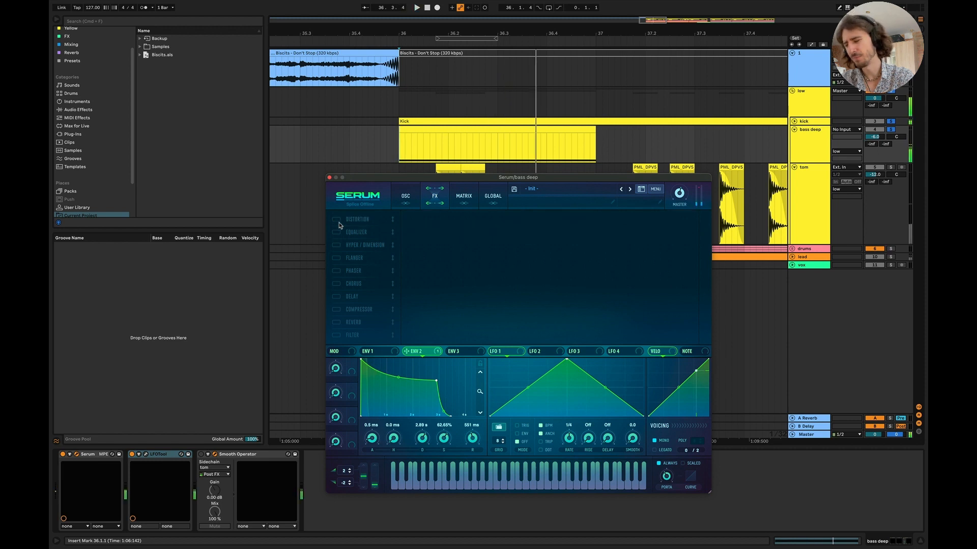
Turn the Tube distortion back on, play the bass with it, and reactivate the equalizer.
left_click(337, 222)
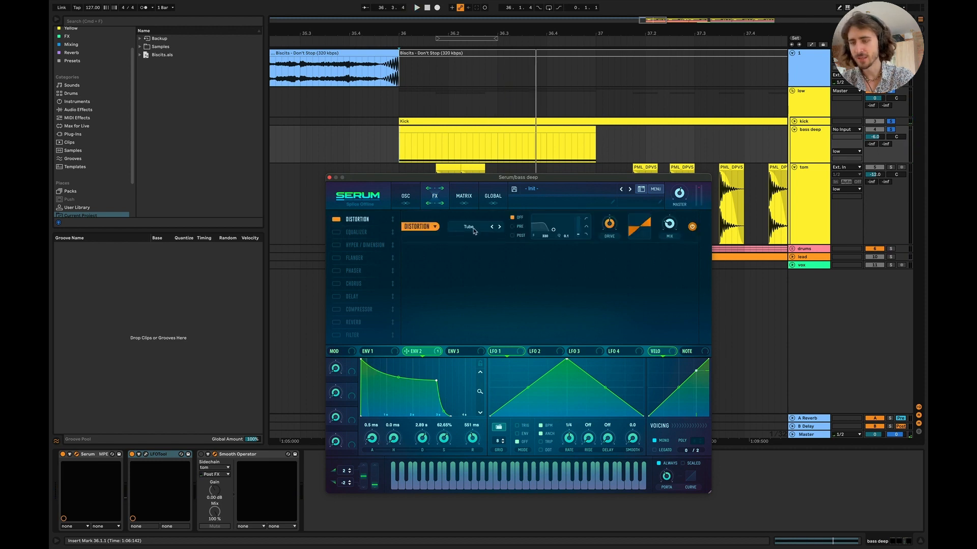
key("space")
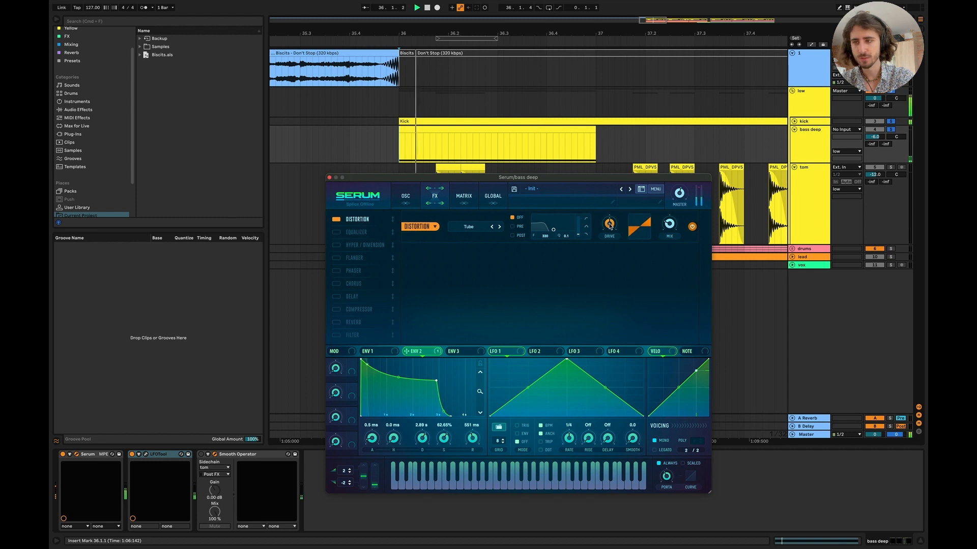
left_click(338, 233)
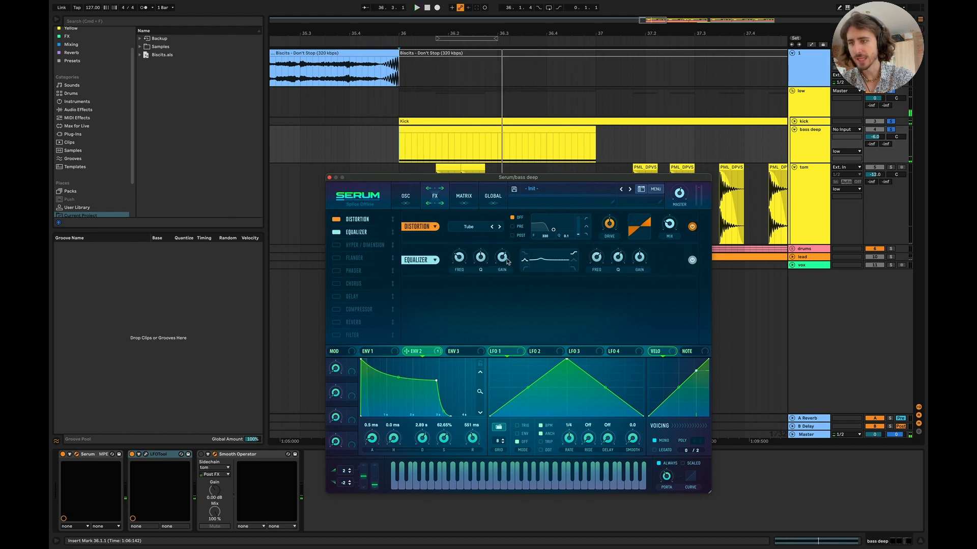
mouse_move(461, 262)
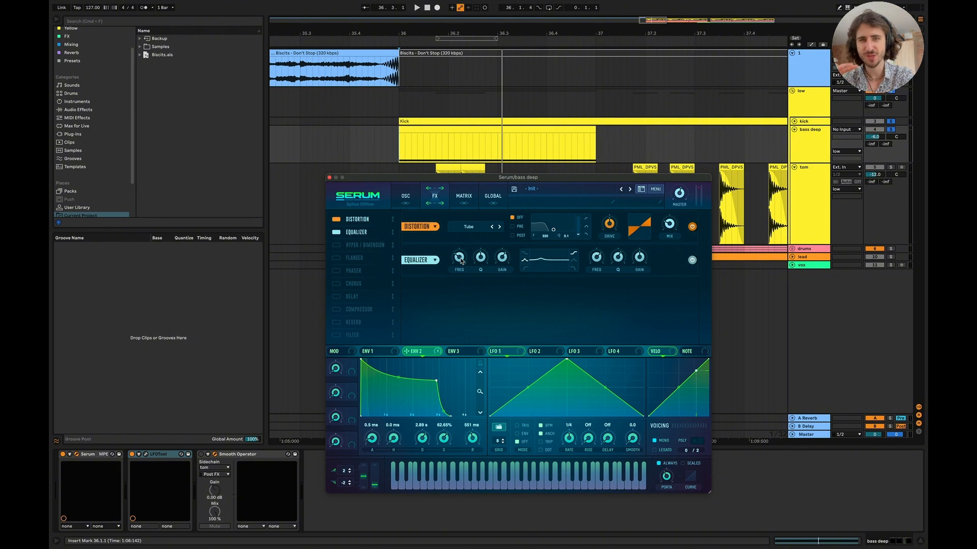
Close the Serum window and play from bar 36 with the tom track soloed alongside the kick and bass.
left_click(329, 177)
left_click(396, 156)
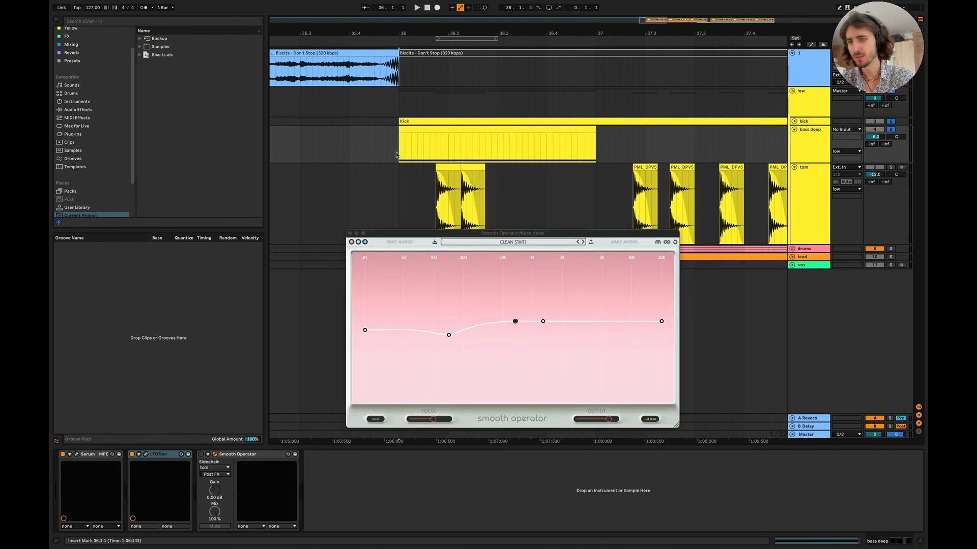
left_click(891, 168)
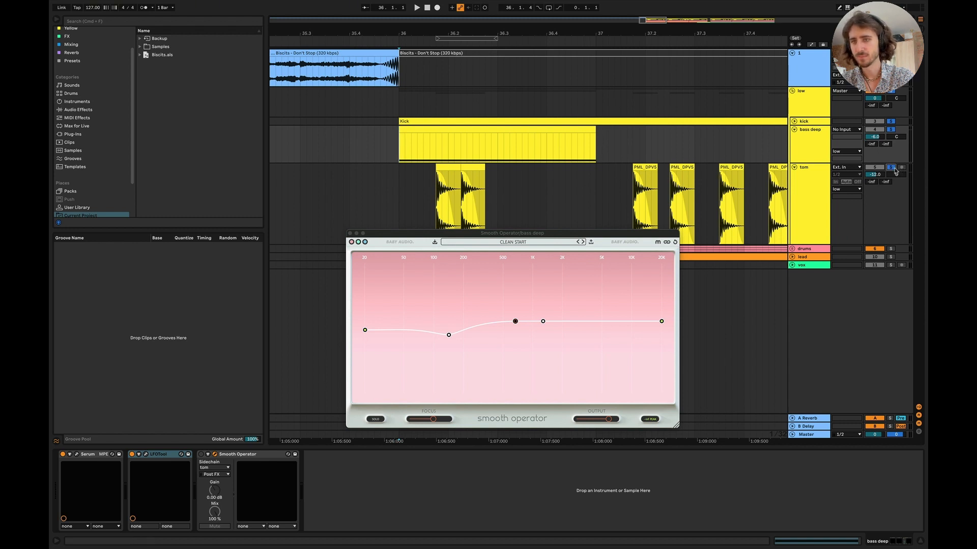
key("space")
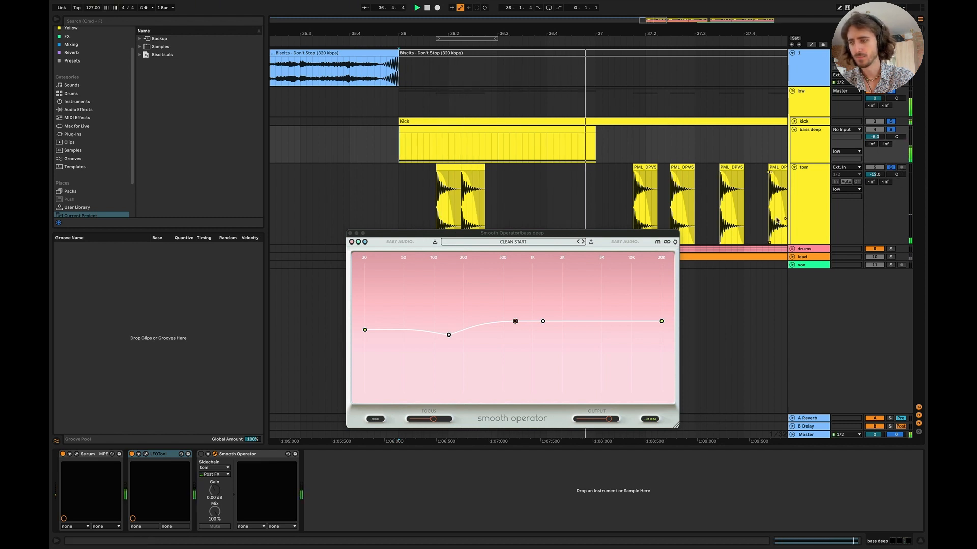
key("space")
Reactivate Smooth Operator on the bass deep track and play the kick, bass and toms from bar 36.
left_click(201, 454)
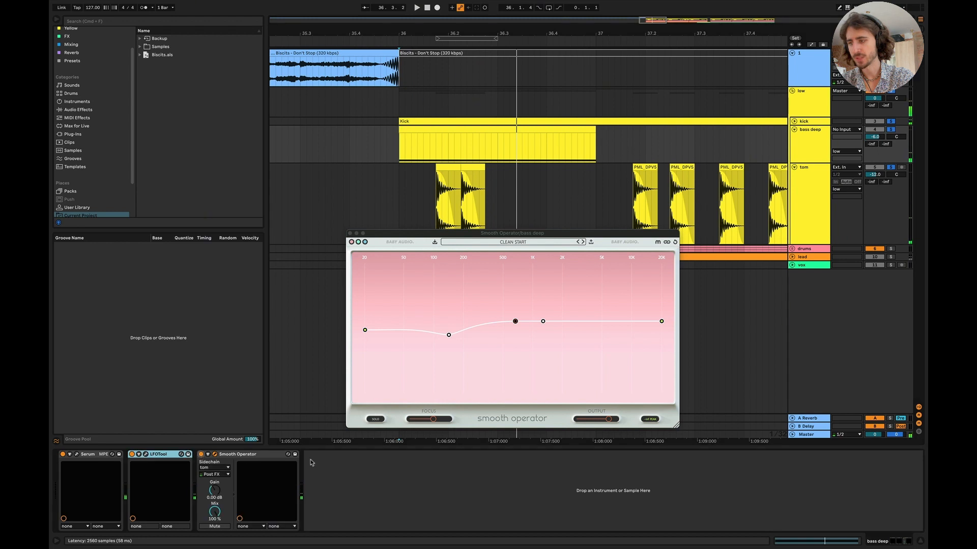
left_click(379, 478)
key("space")
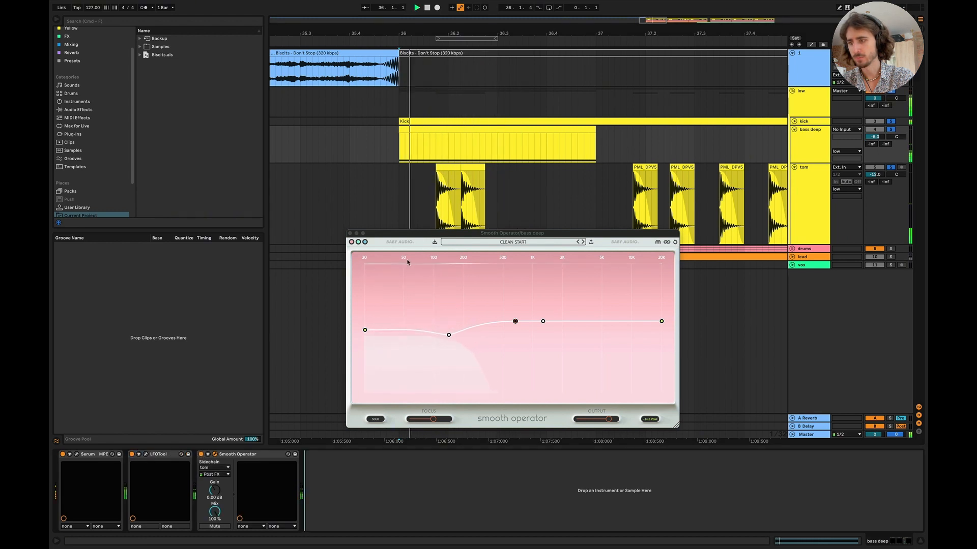
key("space")
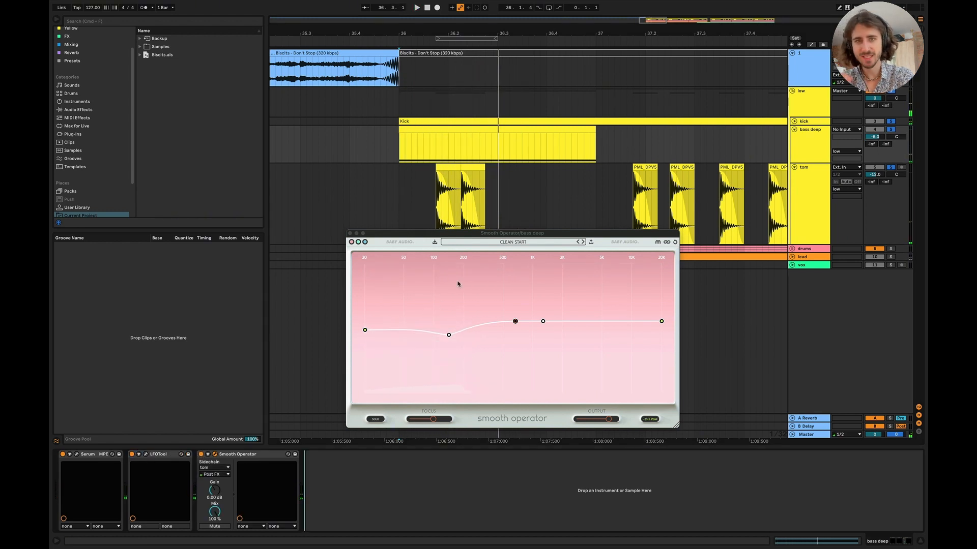
Close the Smooth Operator window, fold the bass deep and tom tracks, and select the low group.
left_click(350, 233)
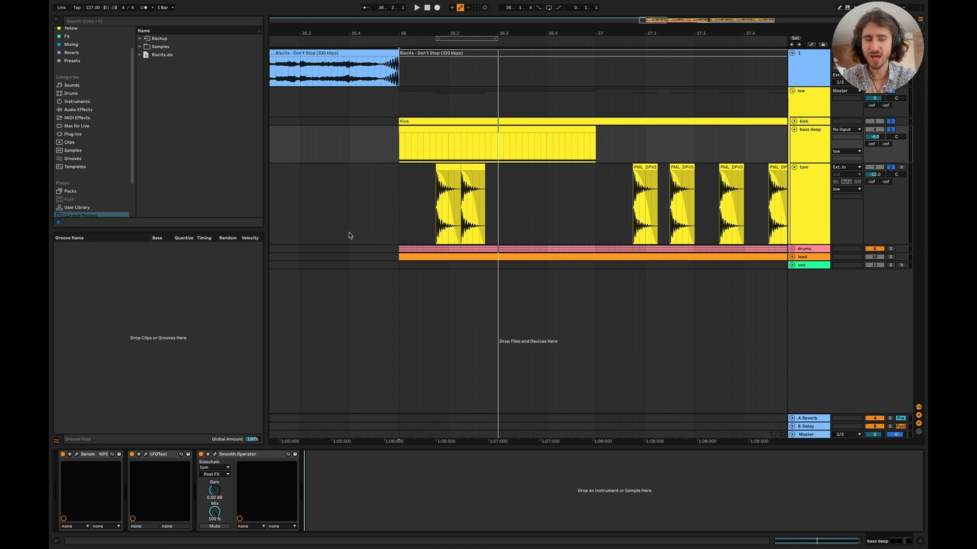
scroll(546, 247, "right", 3)
scroll(548, 247, "down", 5)
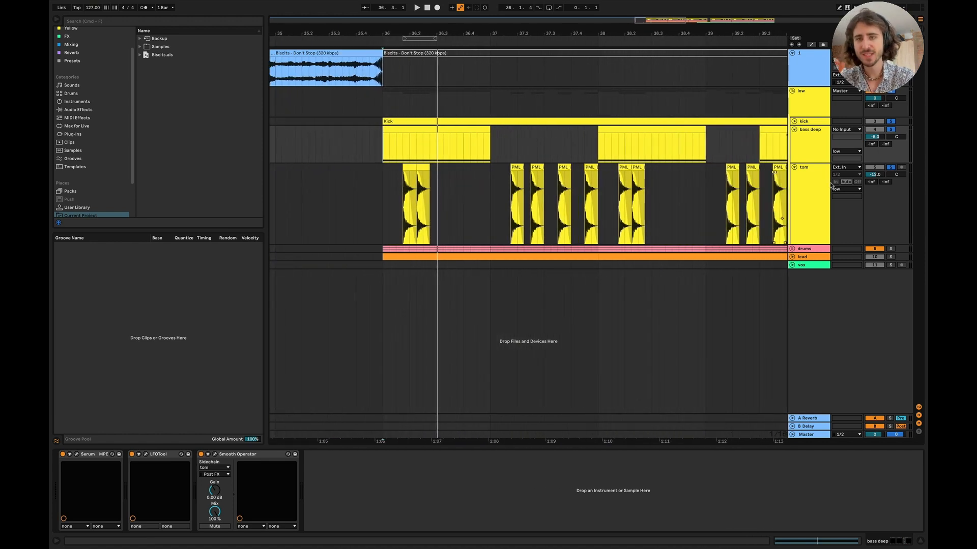
left_click(794, 129)
left_click(794, 138)
left_click(801, 109)
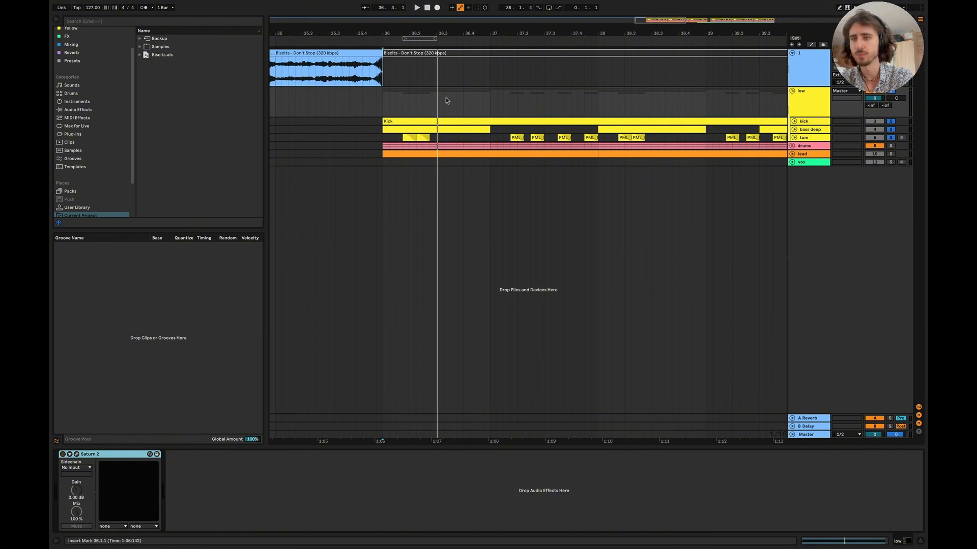
Solo the low group as a whole and play it from bar 36.
left_click(384, 109)
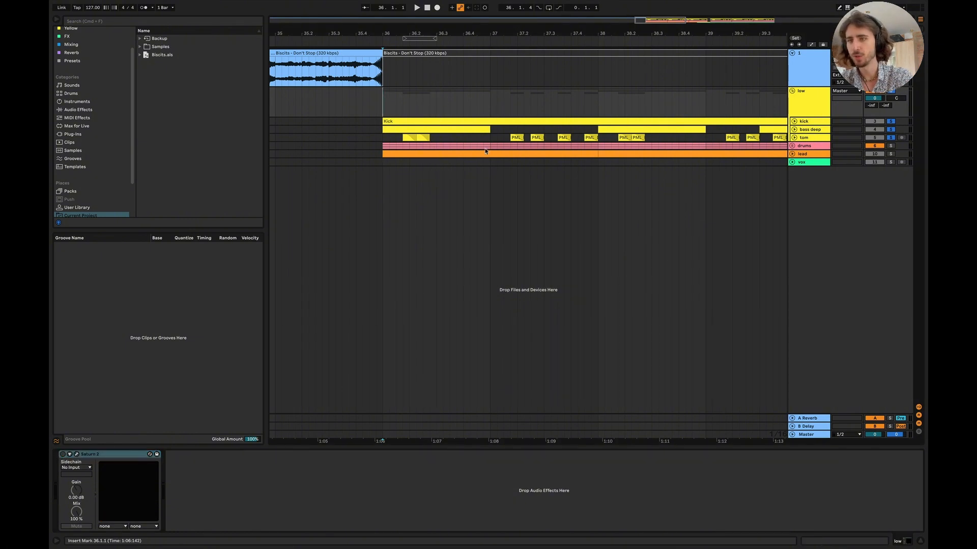
left_click(891, 92)
left_click(814, 109)
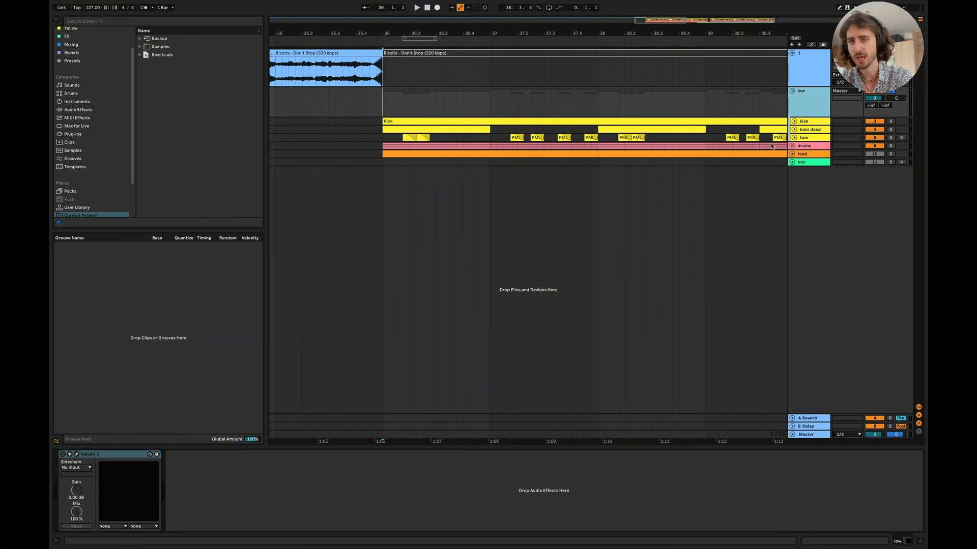
scroll(584, 136, "right", 1)
scroll(583, 136, "left", 1)
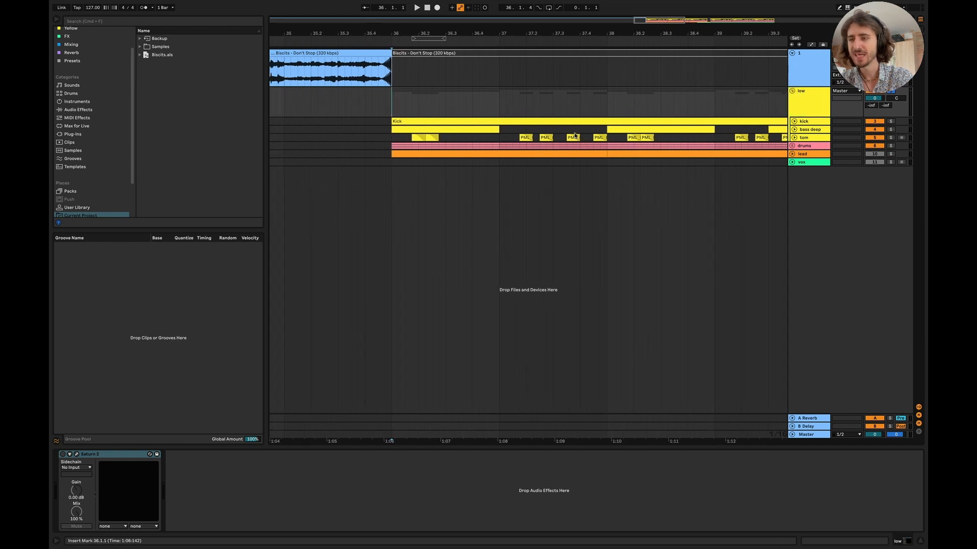
key("space")
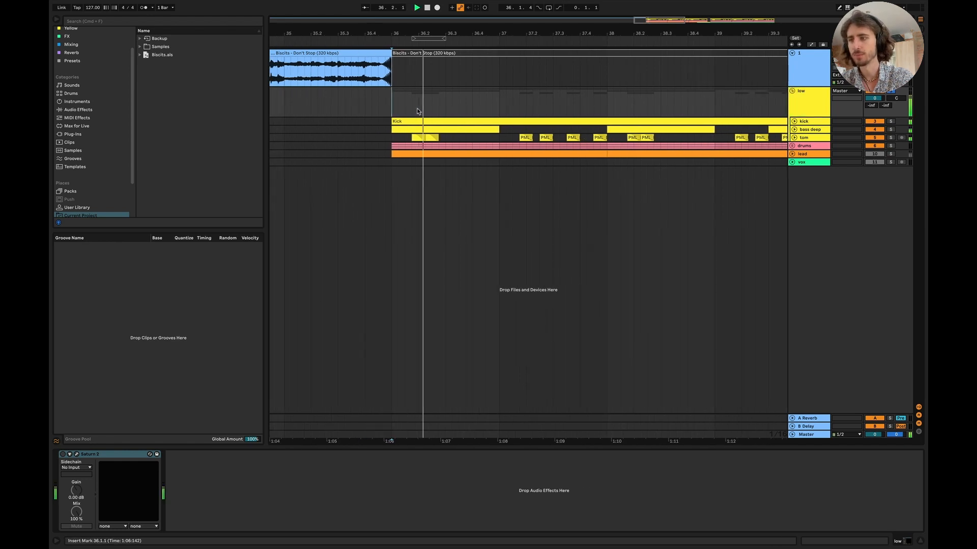
key("space")
key("space")
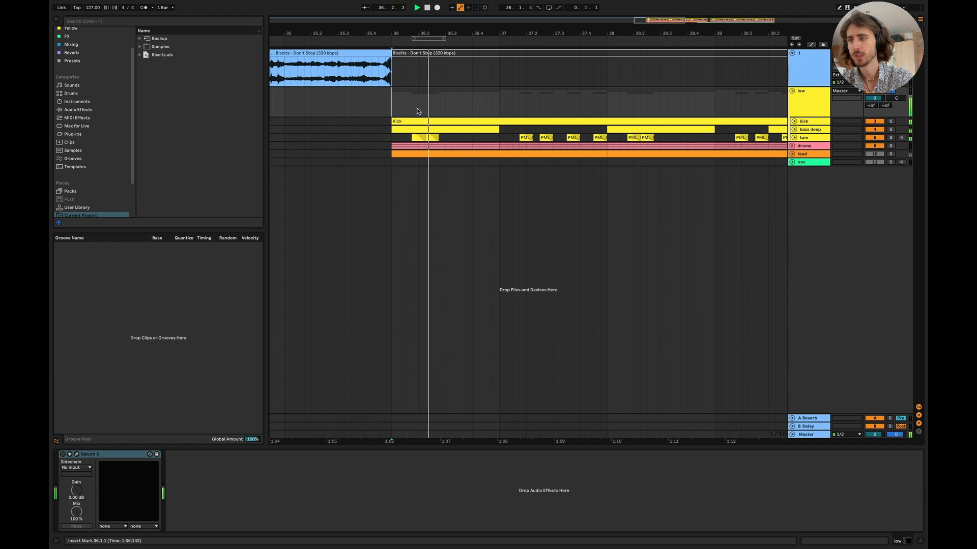
key("space")
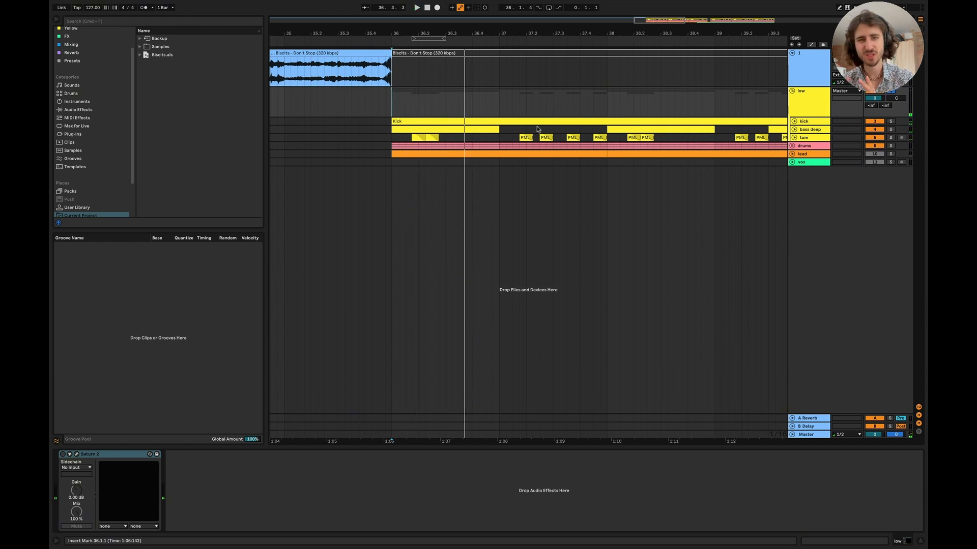
Switch to Keynote and show the Key techniques slide about Saturn's sub, low mids and top end.
key("super+Tab")
key("super+Tab")
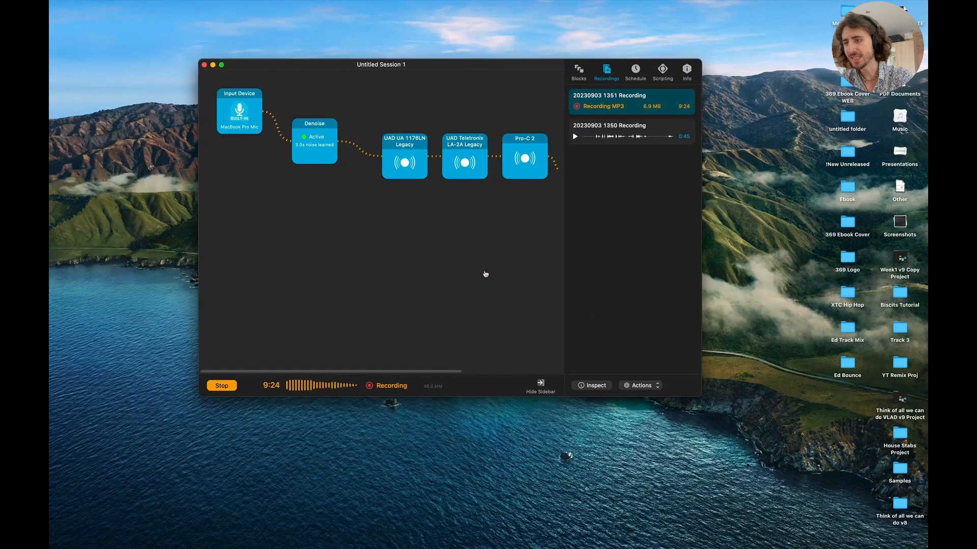
key("super+Tab")
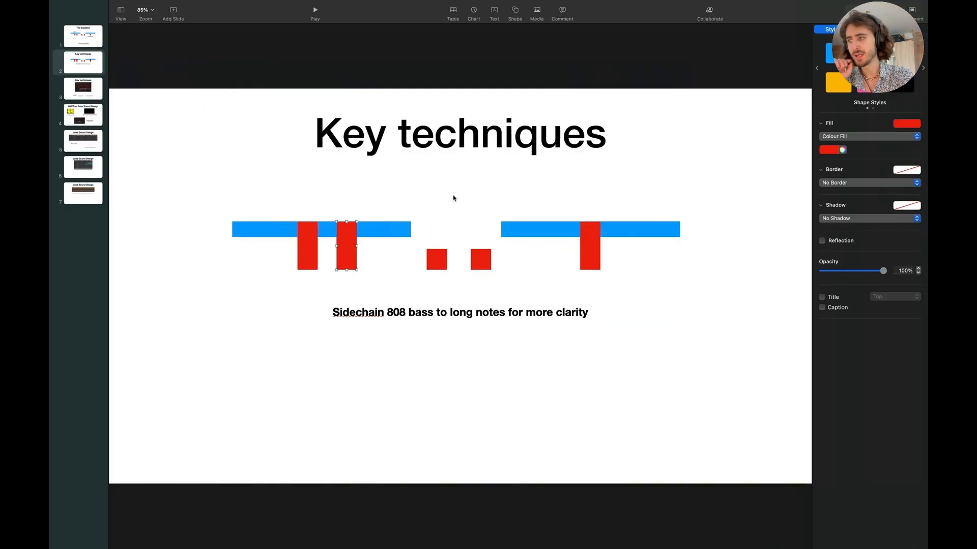
left_click(89, 95)
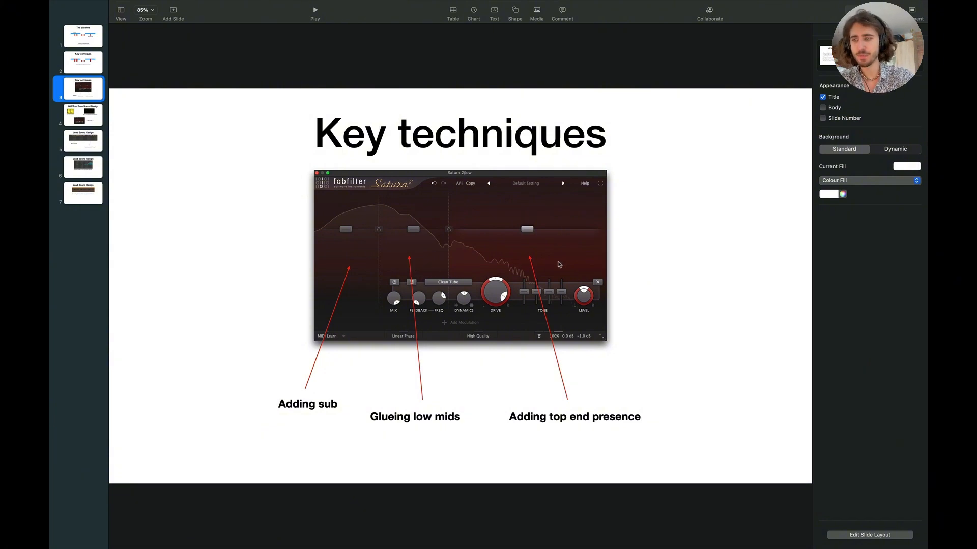
Switch to Ableton Live, open Saturn 2 on the low group, turn it on and play from bar 36.
key("super+Tab")
key("super+Tab")
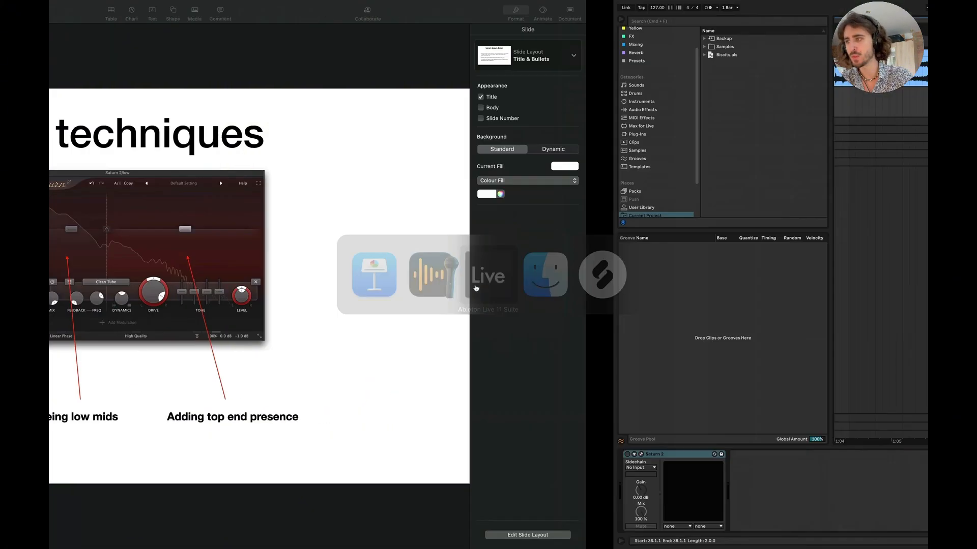
scroll(435, 103, "right", 2)
scroll(436, 103, "down", 3)
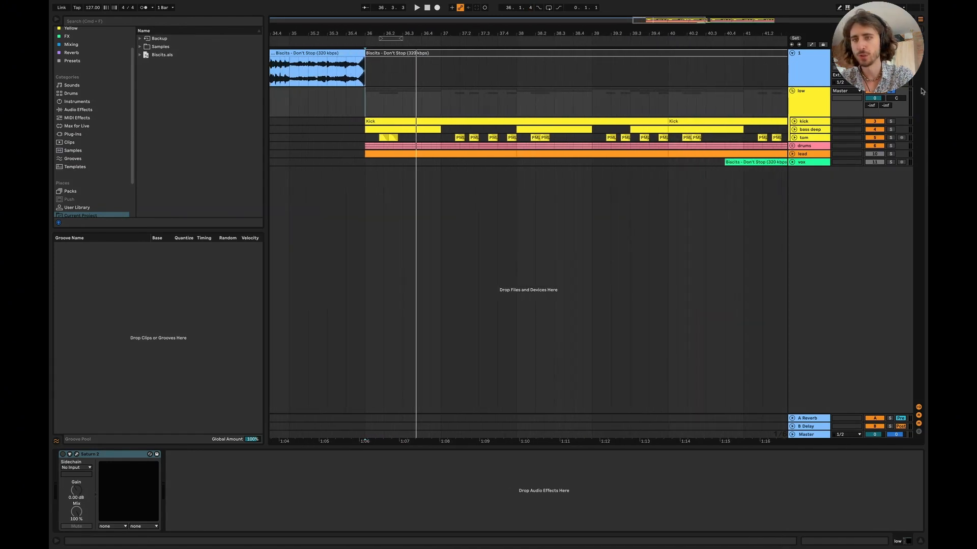
left_click(811, 100)
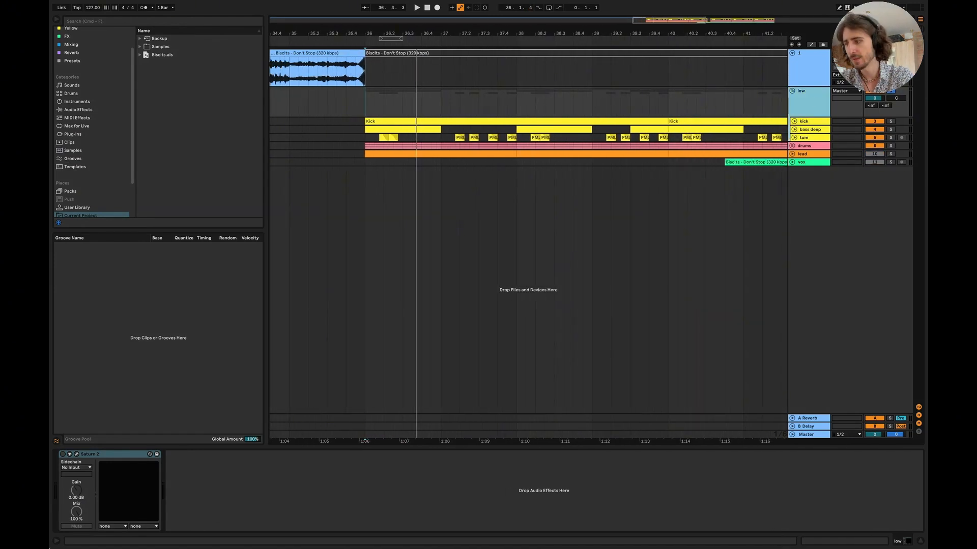
left_click(76, 454)
left_click(62, 454)
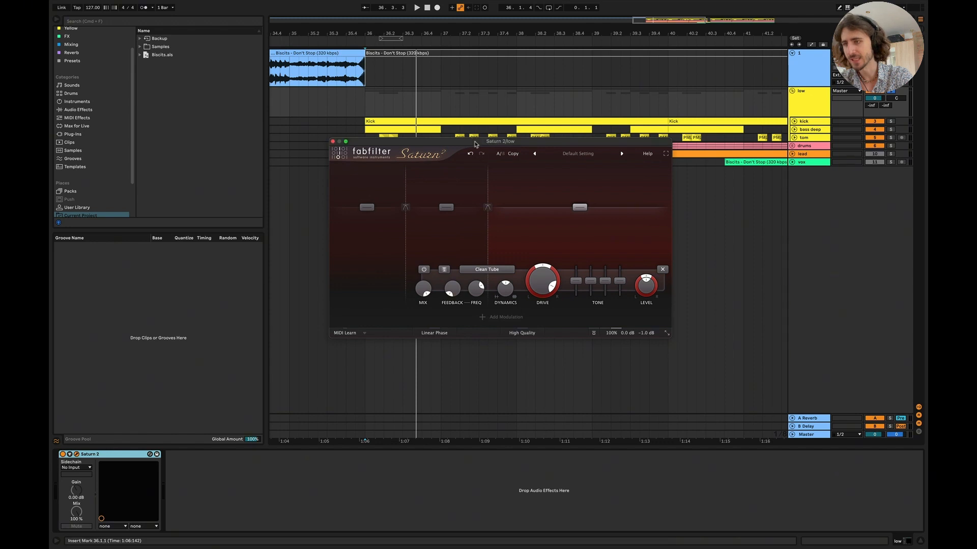
left_click_drag(480, 140, 489, 186)
key("space")
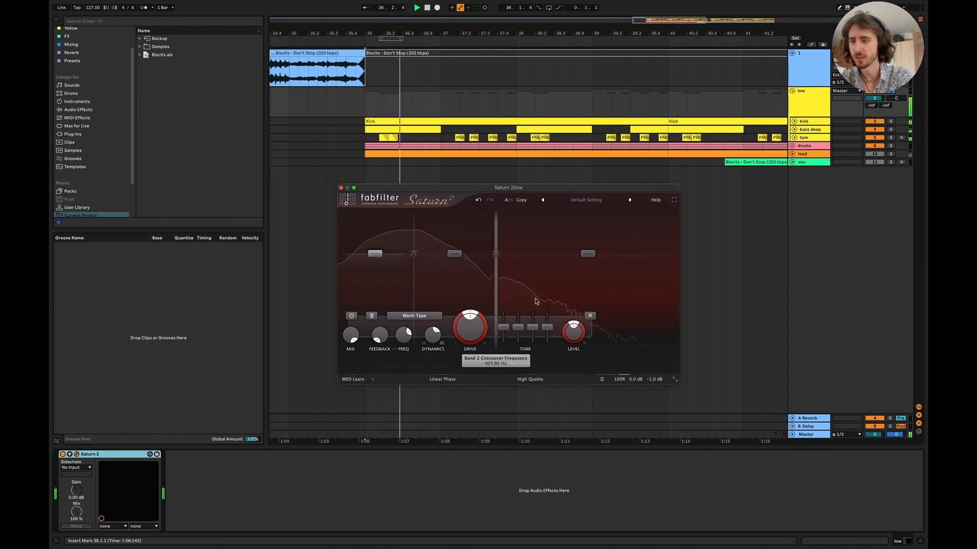
Drop Saturn's band 3 drive to 0% during playback to hear the difference, then raise it again and stop.
left_click_drag(561, 320, 544, 544)
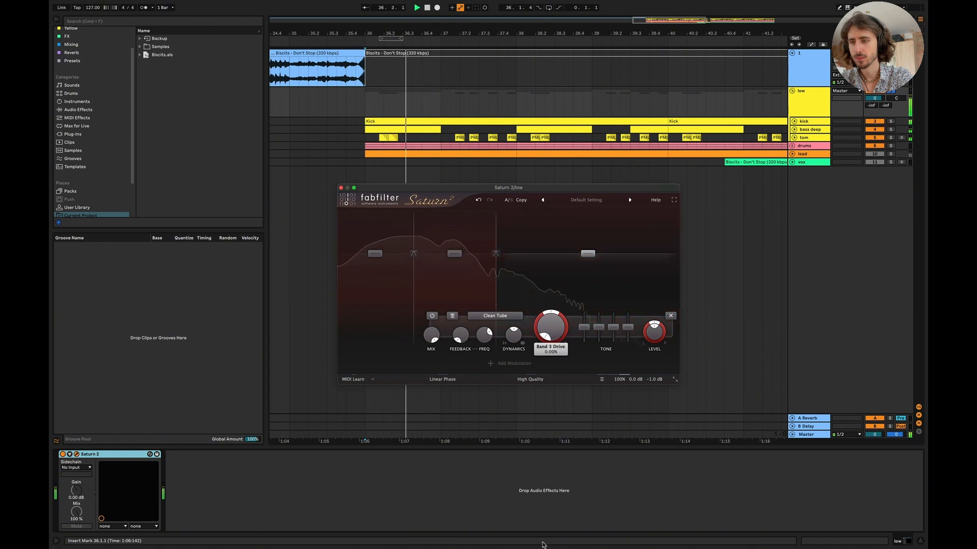
left_click_drag(544, 545, 552, 446)
key("space")
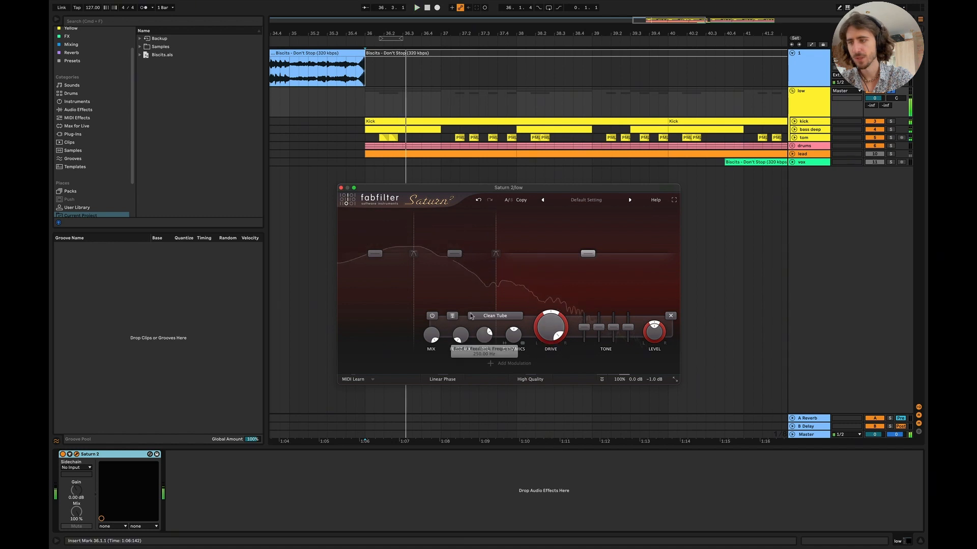
Increase band 2's dynamics, raise its drive to 79.4% and play the low group to hear the effect.
mouse_move(433, 341)
left_click_drag(433, 341, 471, 312)
key("space")
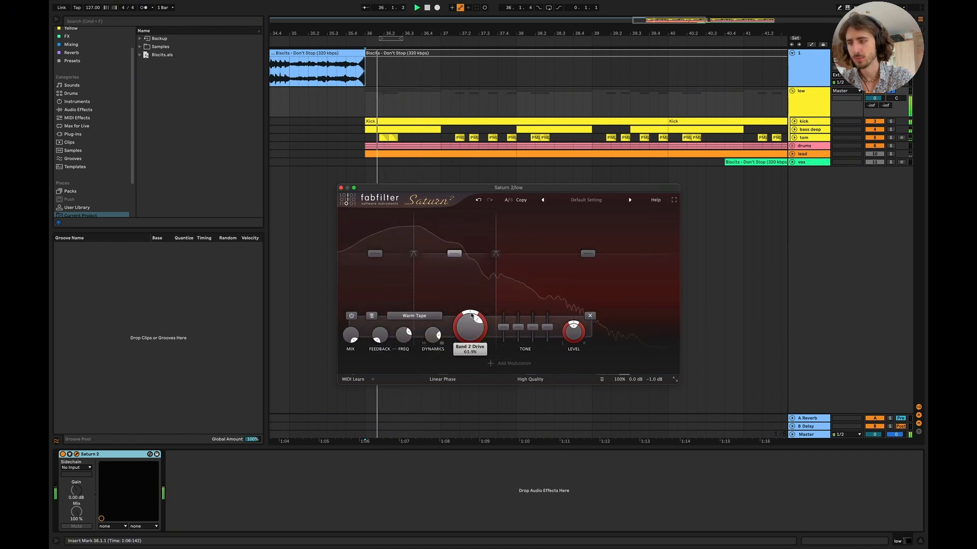
key("space")
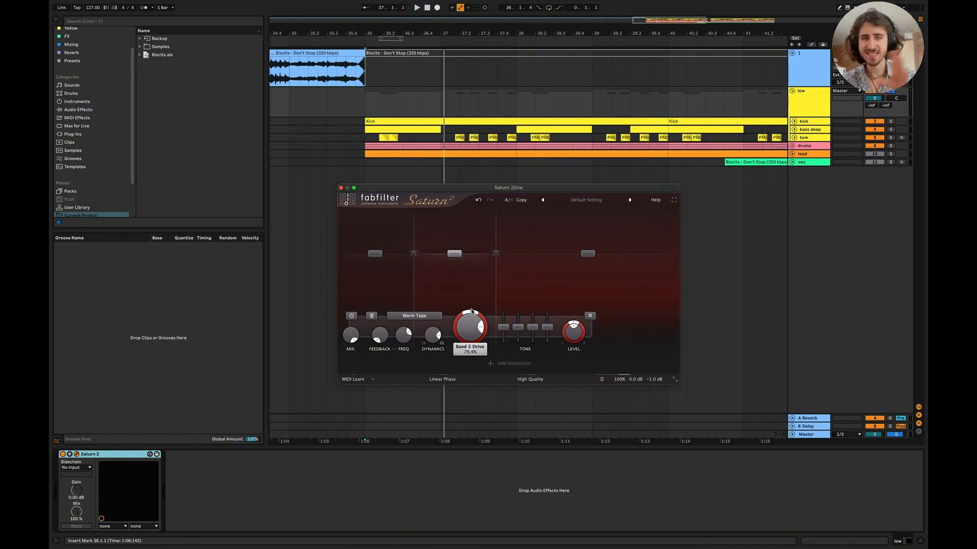
Solo the drums group alongside the low group and play both from bar 36.
key("space")
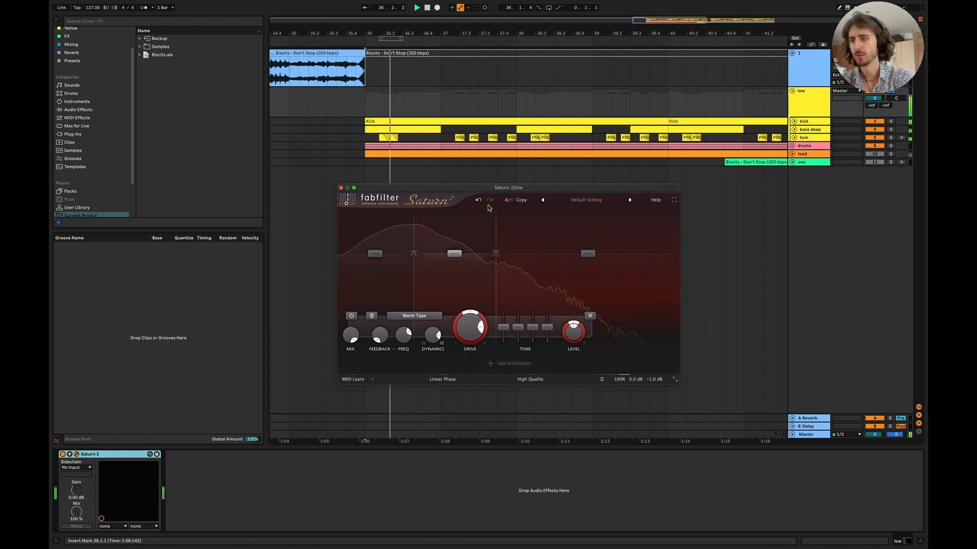
left_click(890, 146)
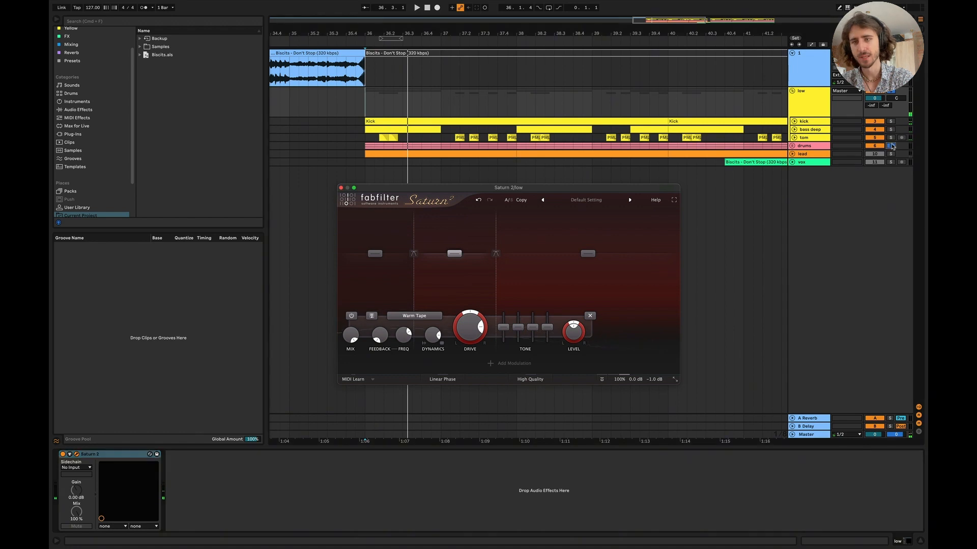
key("space")
key("space")
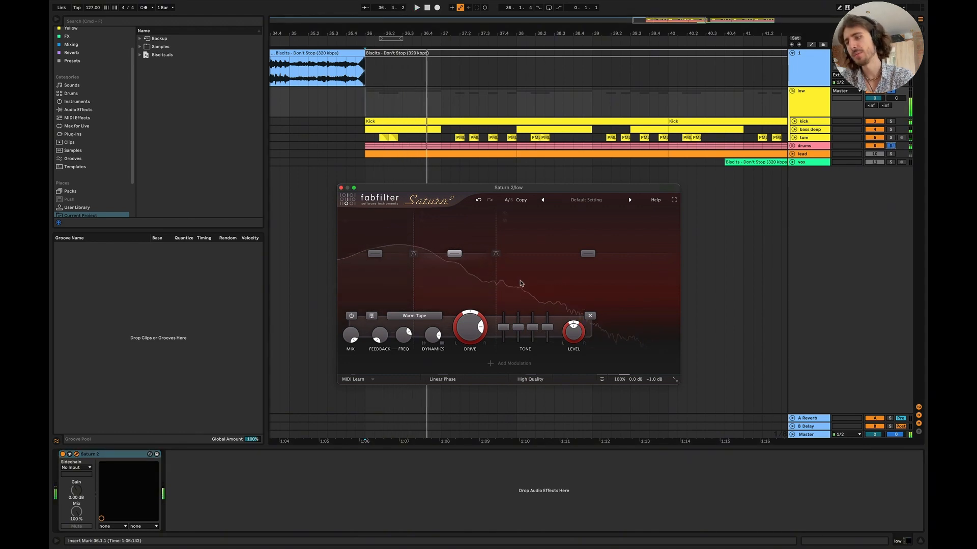
Lower Saturn's band 2 level to -3.00 dB, play the result, and undo the band 2 changes.
left_click_drag(454, 254, 454, 257)
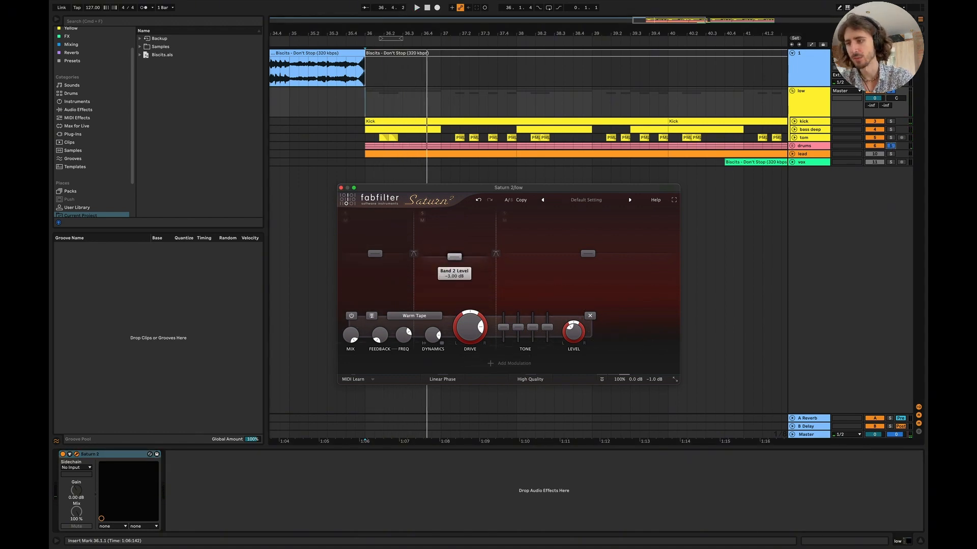
key("space")
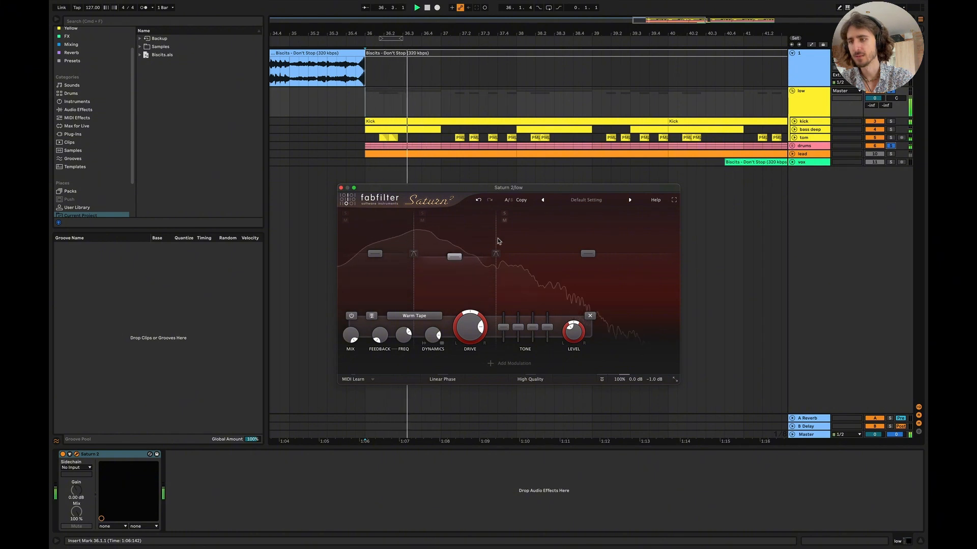
left_click(478, 201)
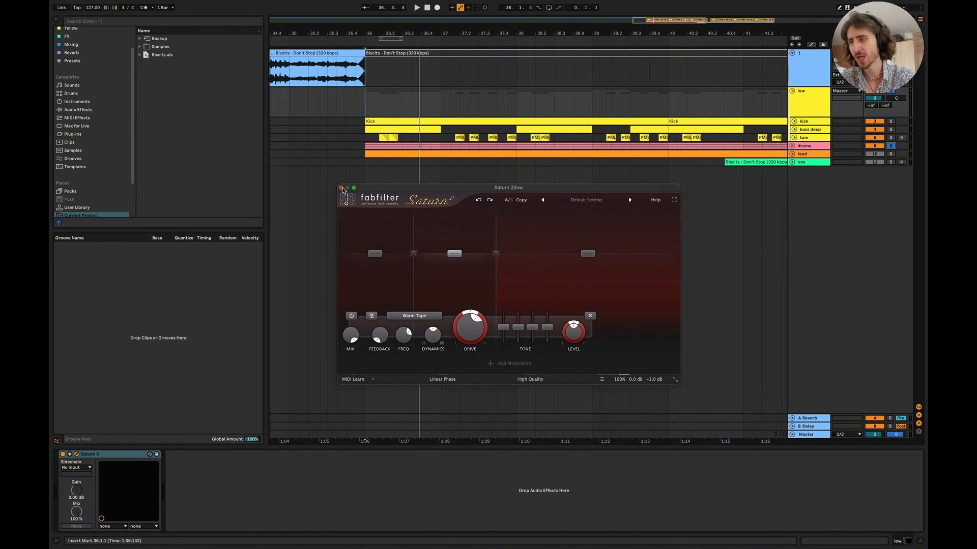
Close the Saturn 2 window, switch to Keynote and show the 808/Tom Bass Sound Design slide.
left_click(341, 187)
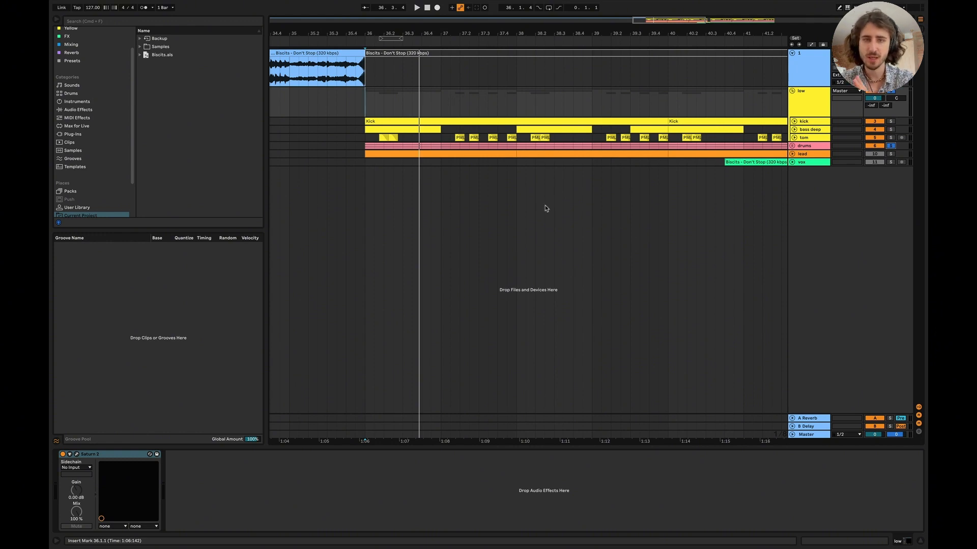
key("super+Tab")
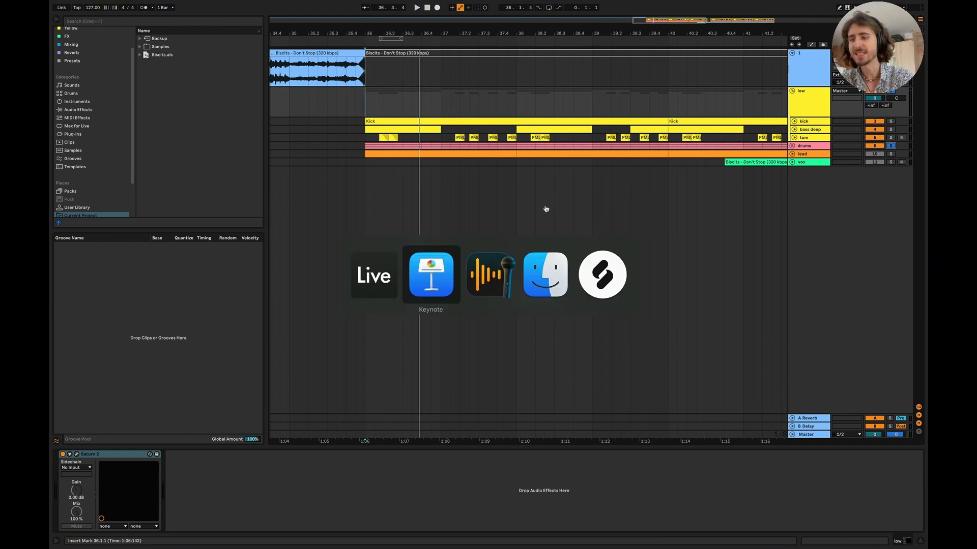
key("super+Tab")
left_click(436, 271)
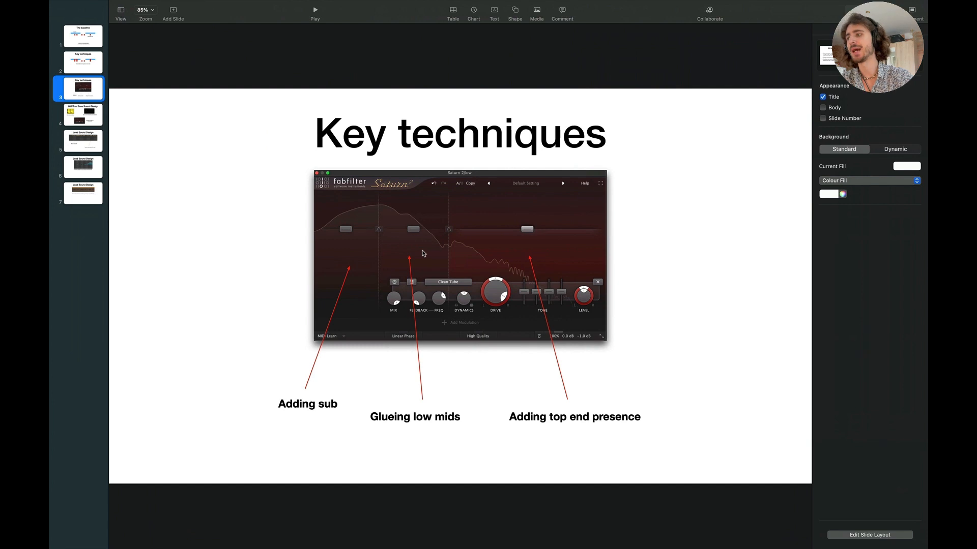
key("Down")
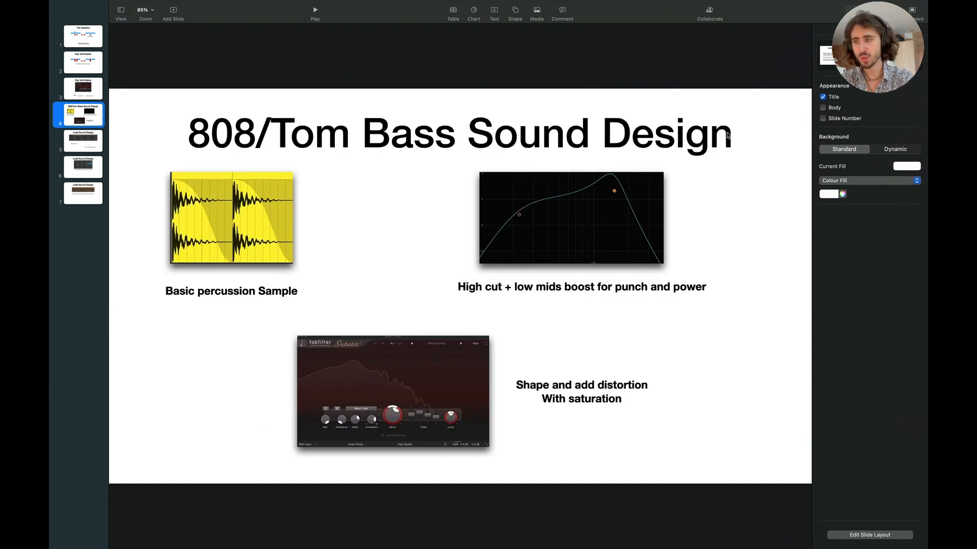
left_click(295, 252)
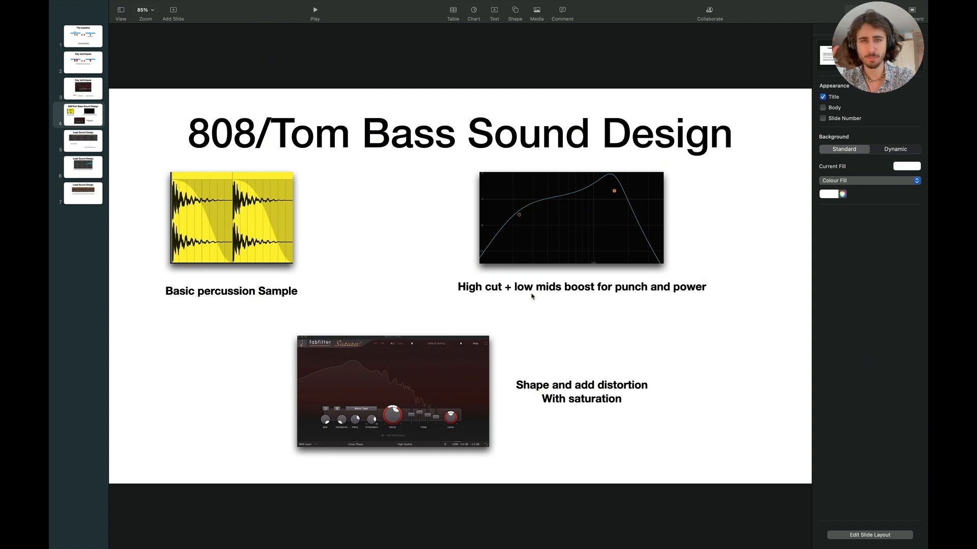
left_click(437, 391)
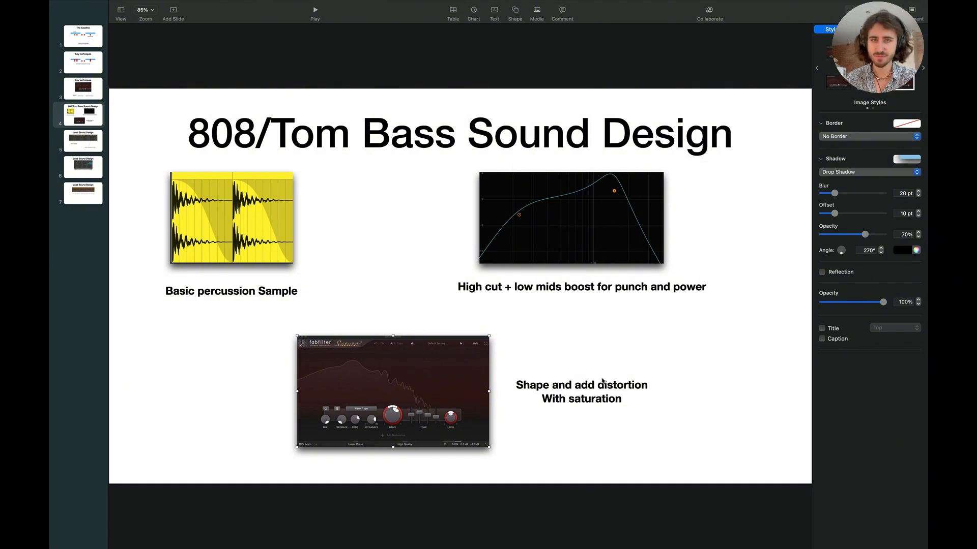
Switch to Ableton Live, unfold the tom track, place the playback start at bar 36 and solo the tom track.
key("super+Tab")
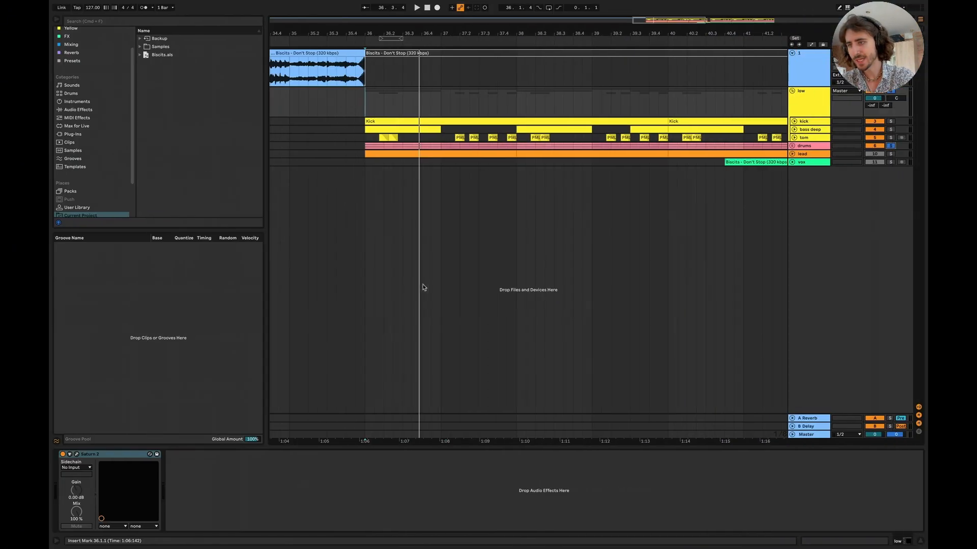
left_click(794, 137)
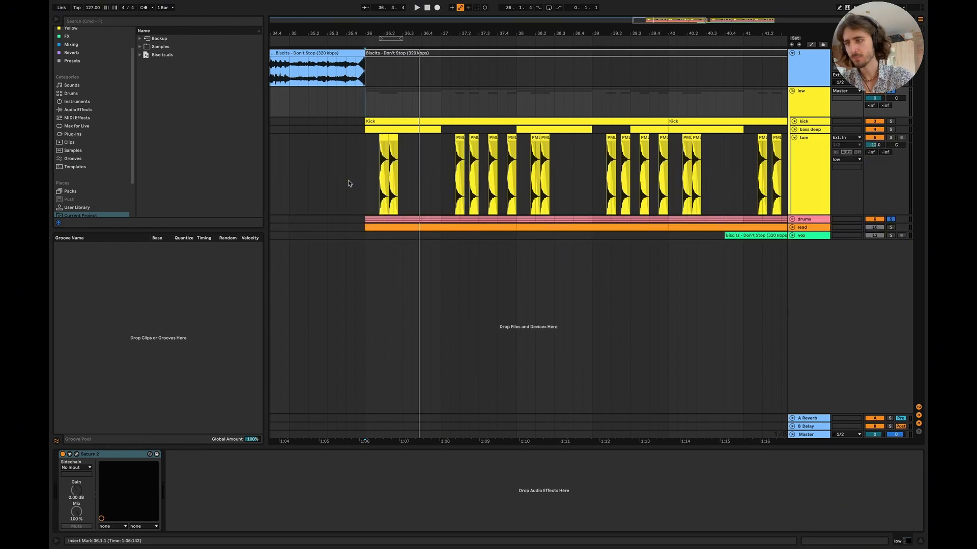
scroll(349, 183, "up", 5)
left_click(394, 179)
left_click(891, 137)
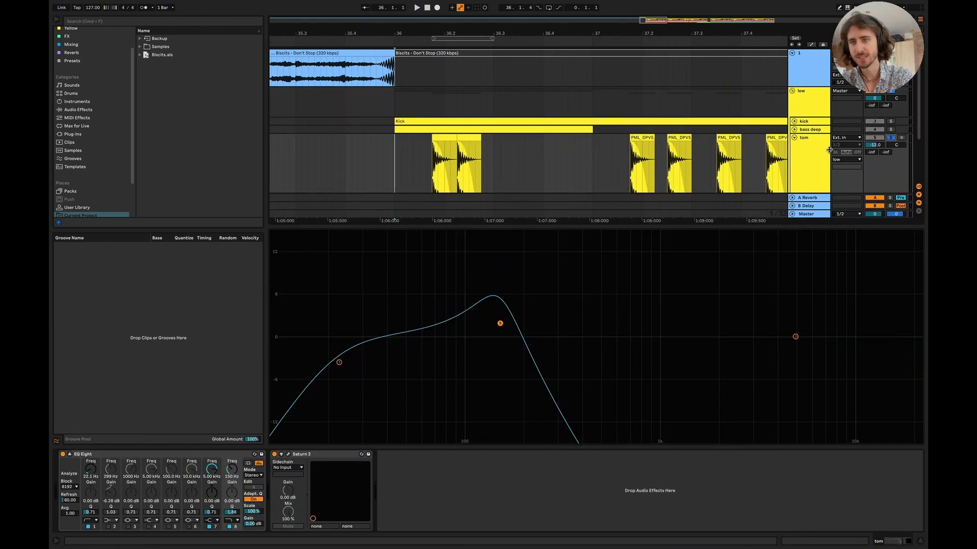
Bypass both EQ Eight and Saturn 2 on the tom track and hide the device view.
left_click(342, 453)
key("super+a")
left_click(274, 455)
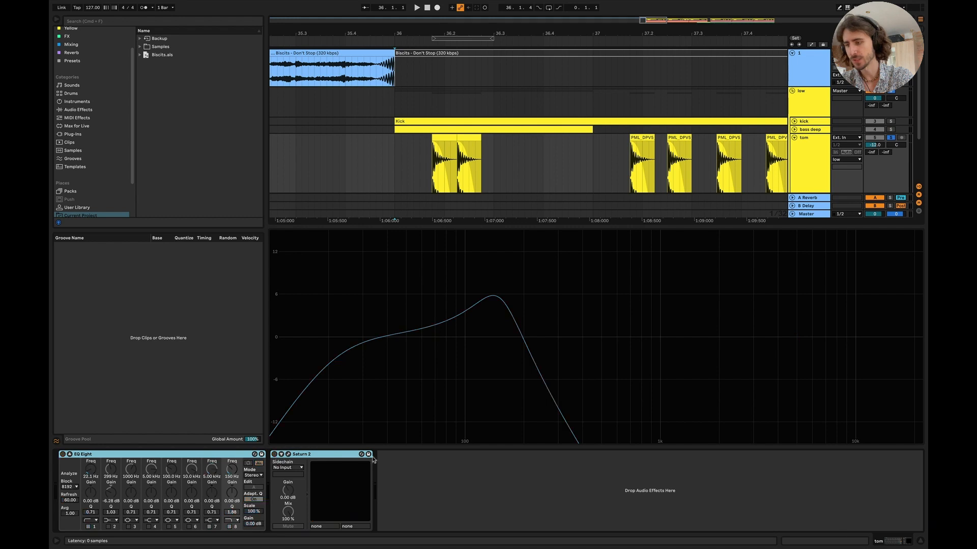
left_click(919, 541)
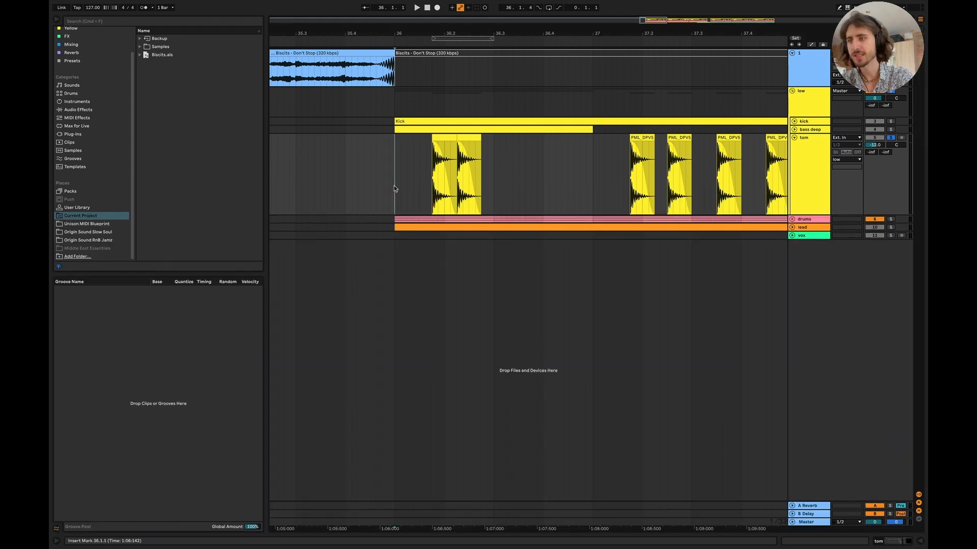
Play the unprocessed tom sample from bar 36 several times.
key("space")
key("space")
key("space")
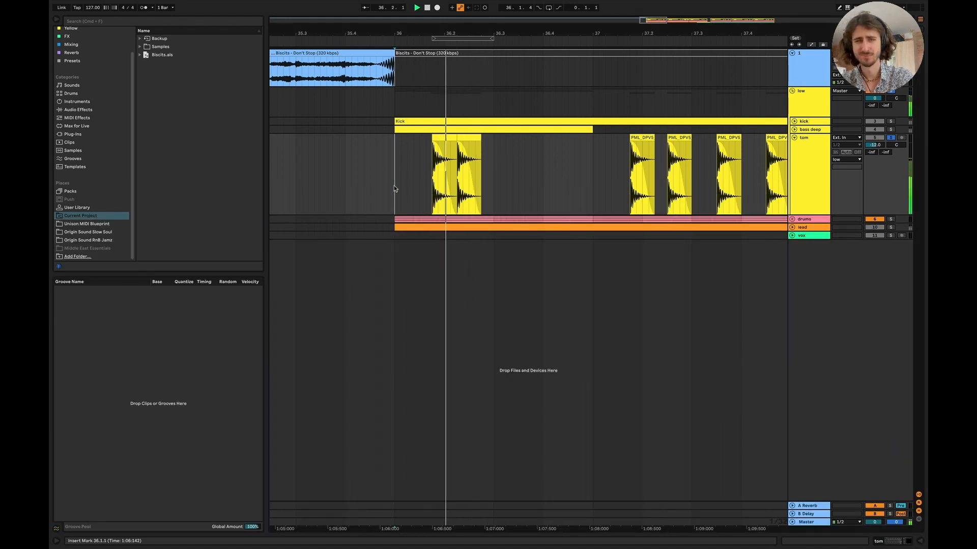
key("space")
key("space")
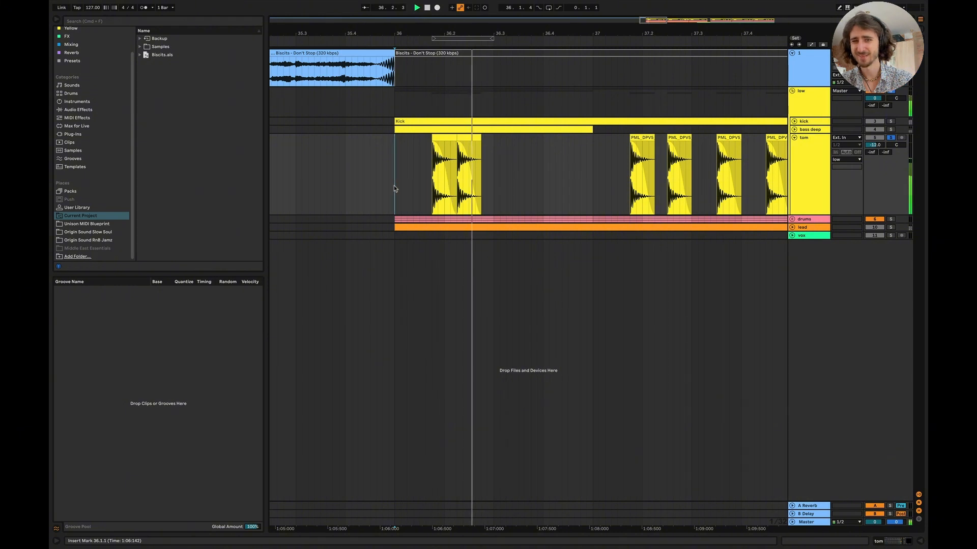
key("space")
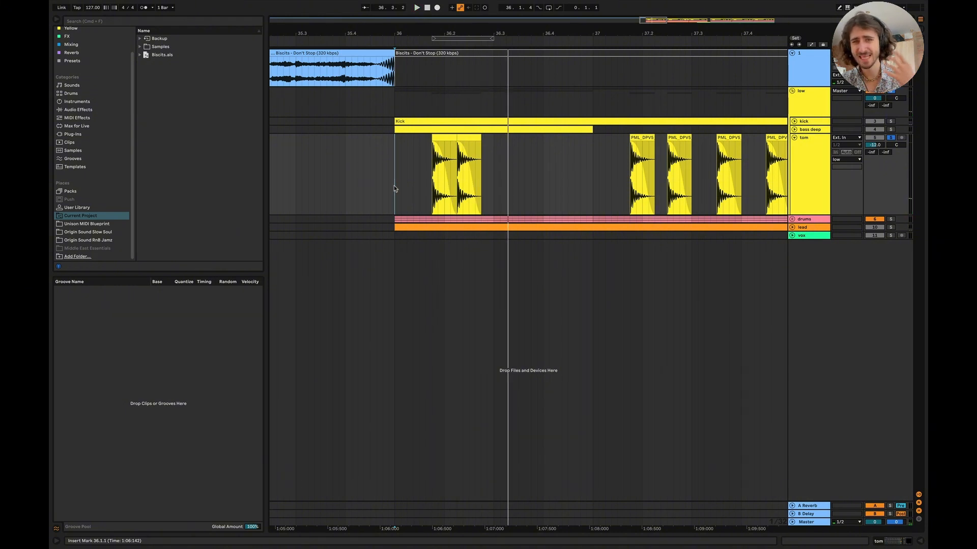
key("space")
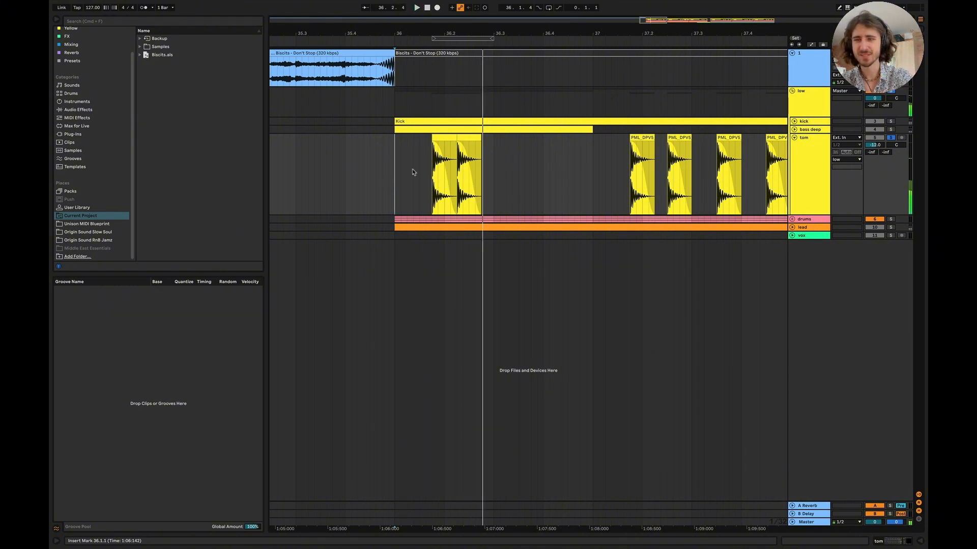
Show the tom track's devices, re-enable only EQ Eight and audition the toms repeatedly from bar 36.
double_click(803, 185)
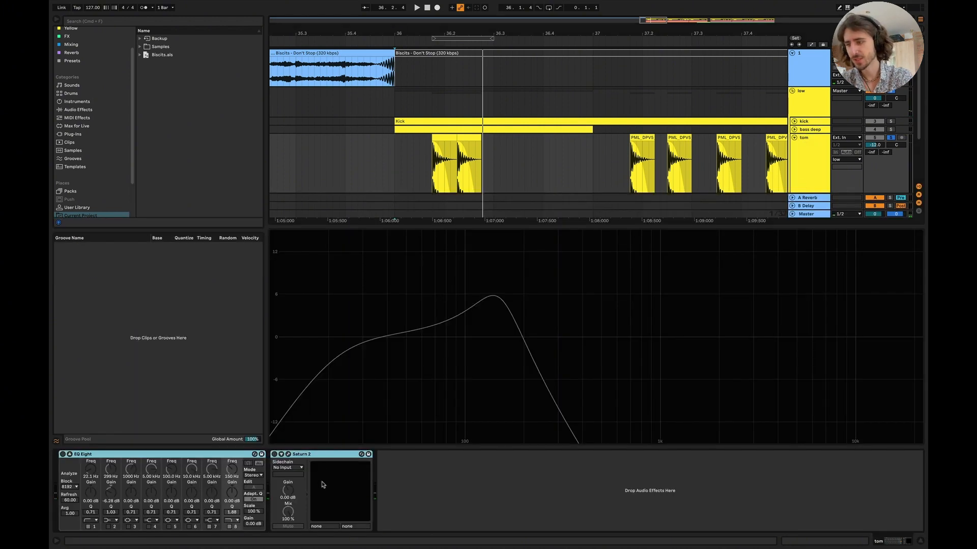
left_click(472, 474)
left_click(63, 460)
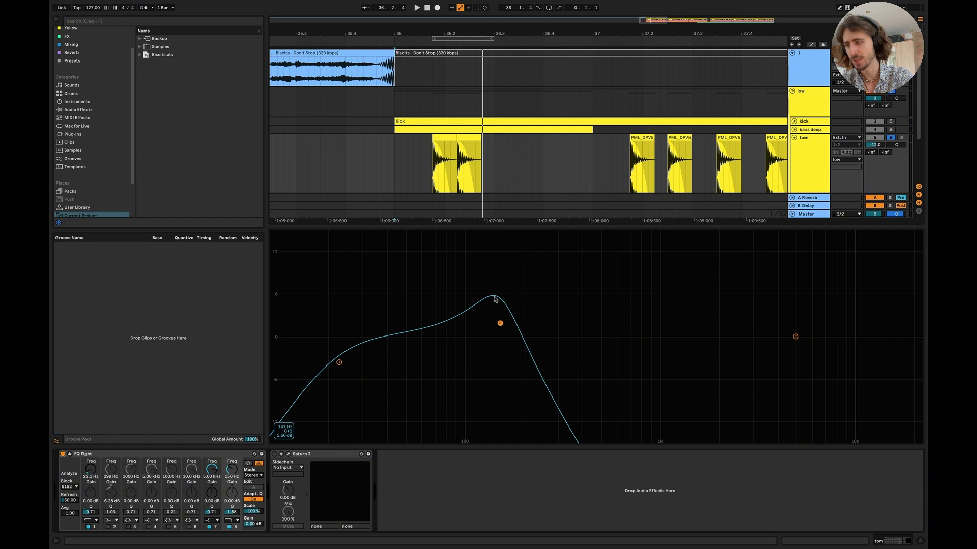
key("space")
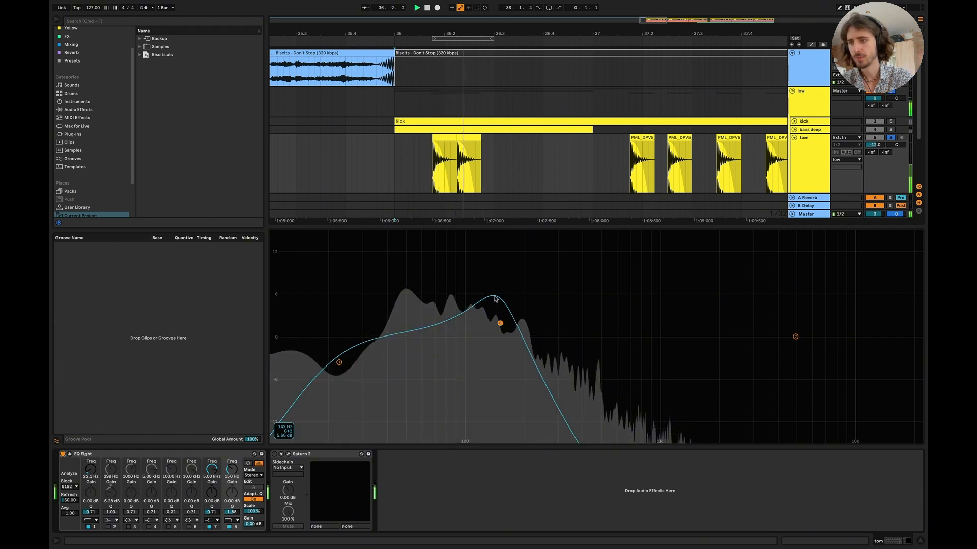
key("space")
key("space")
key("space")
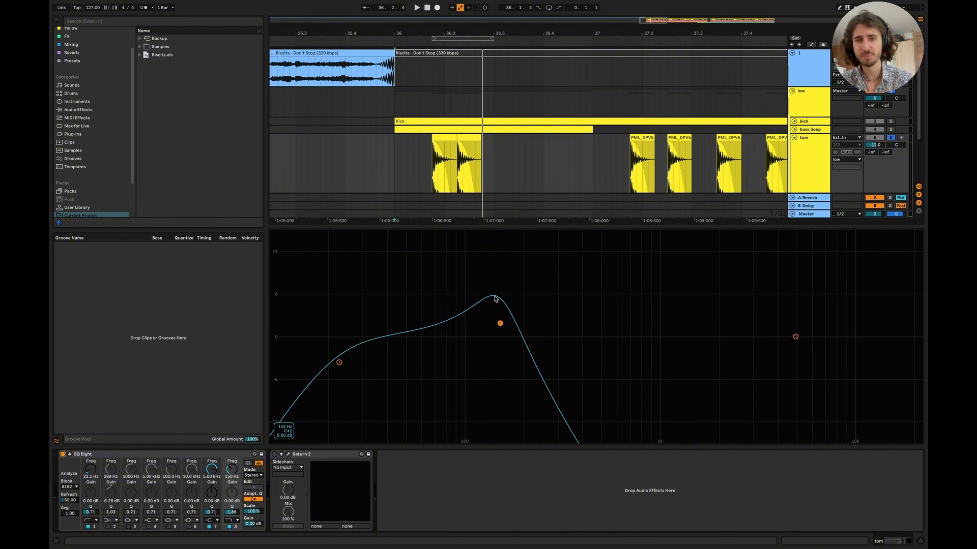
key("space")
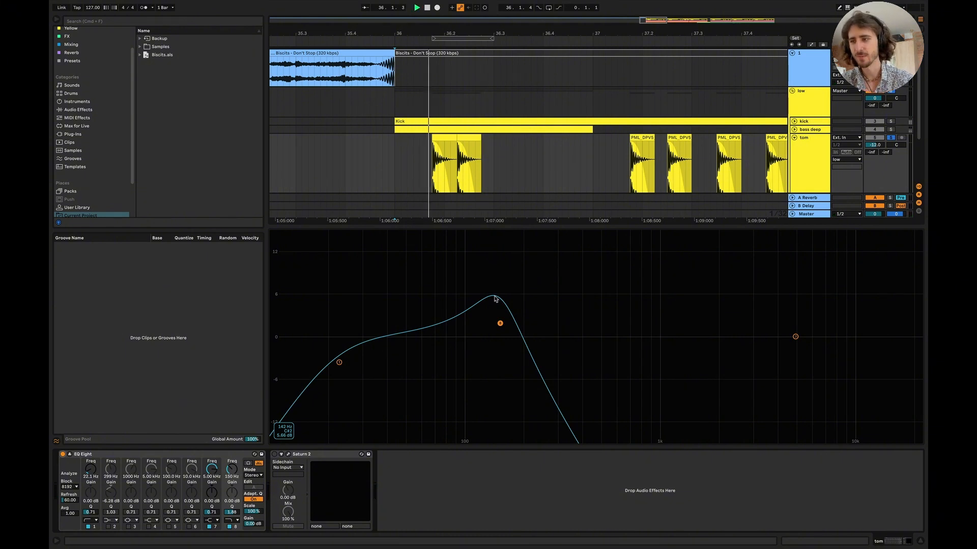
key("space")
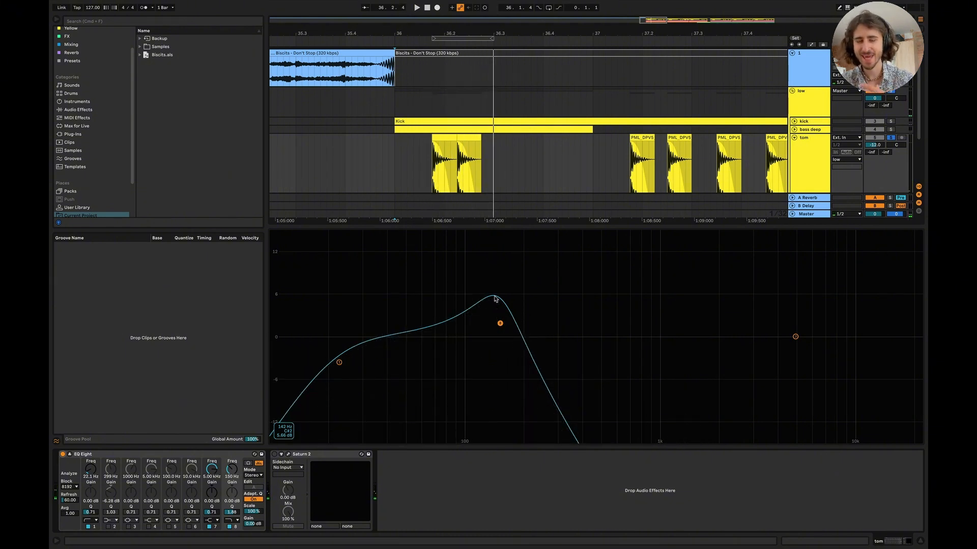
key("space")
key("space")
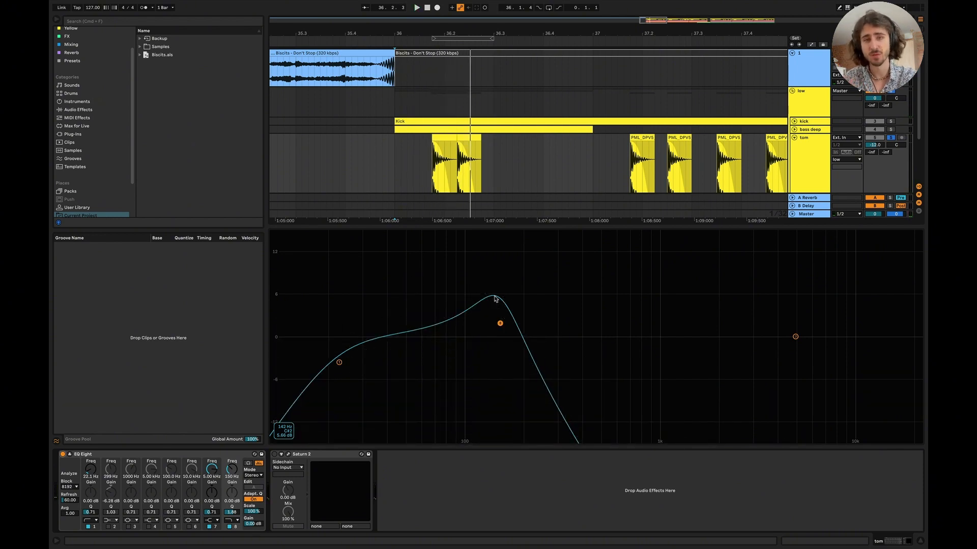
key("space")
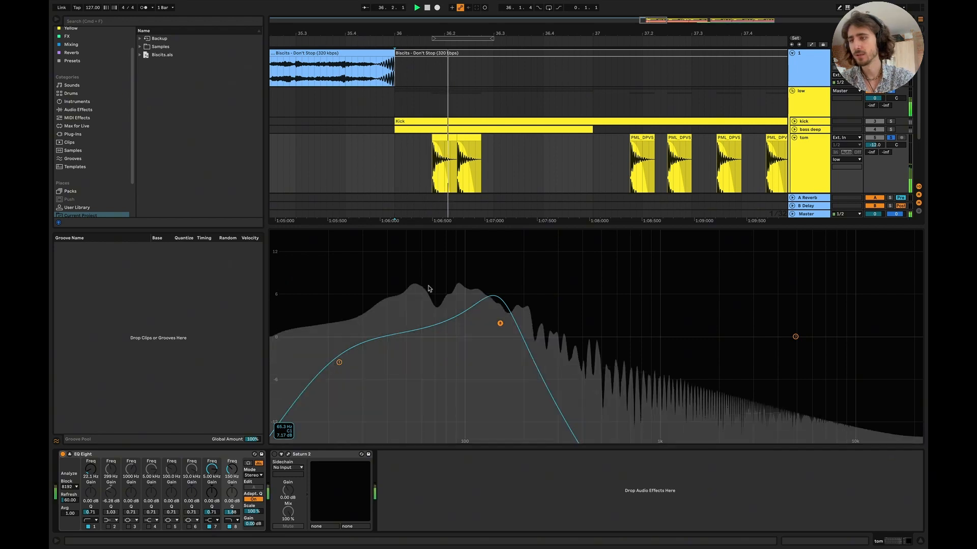
key("space")
key("space")
Solo the kick alongside the toms and play them together from bar 36 with EQ Eight active.
key("space")
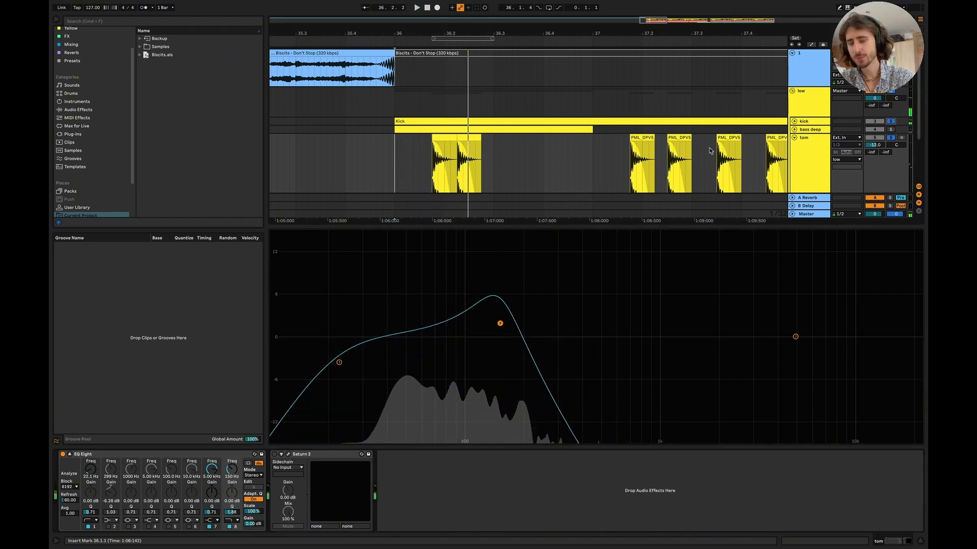
key("space")
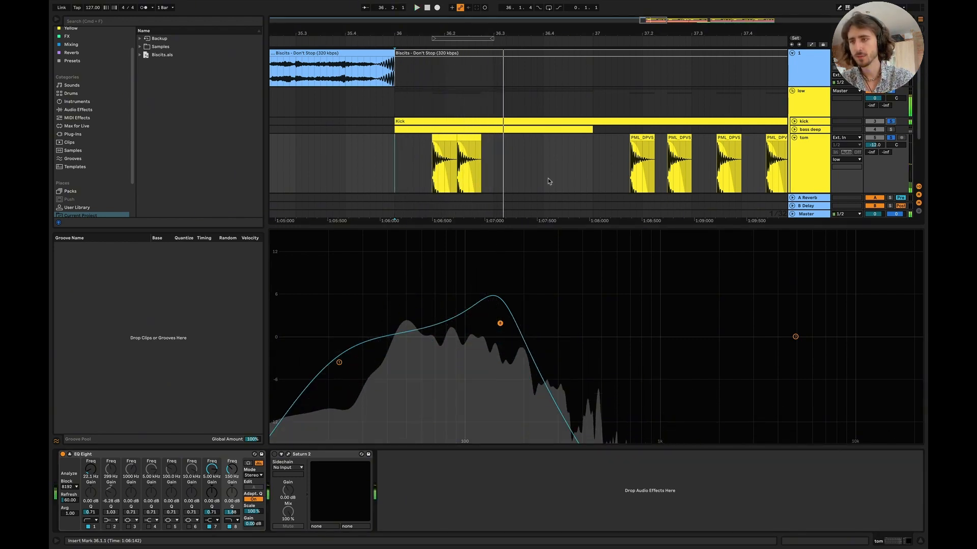
key("space")
key("space")
key("space")
key("space")
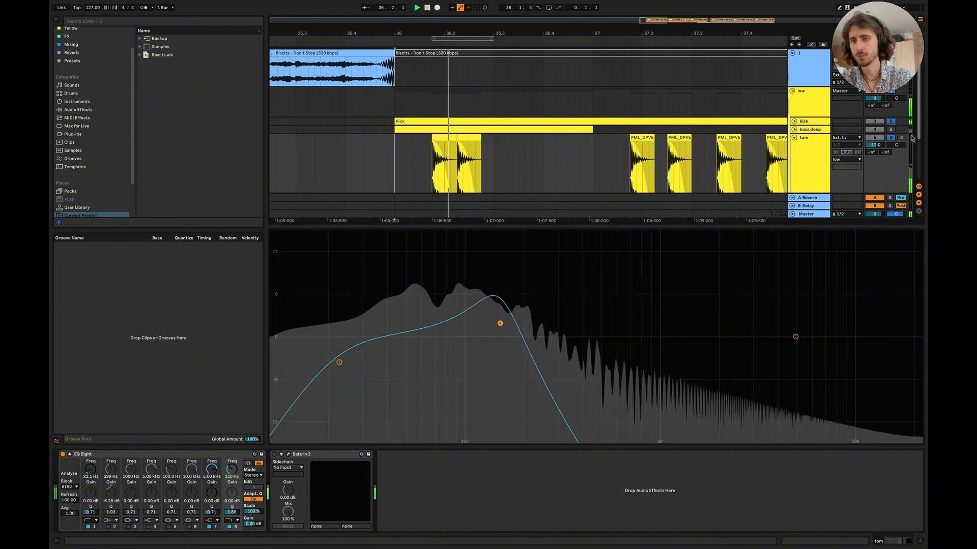
key("space")
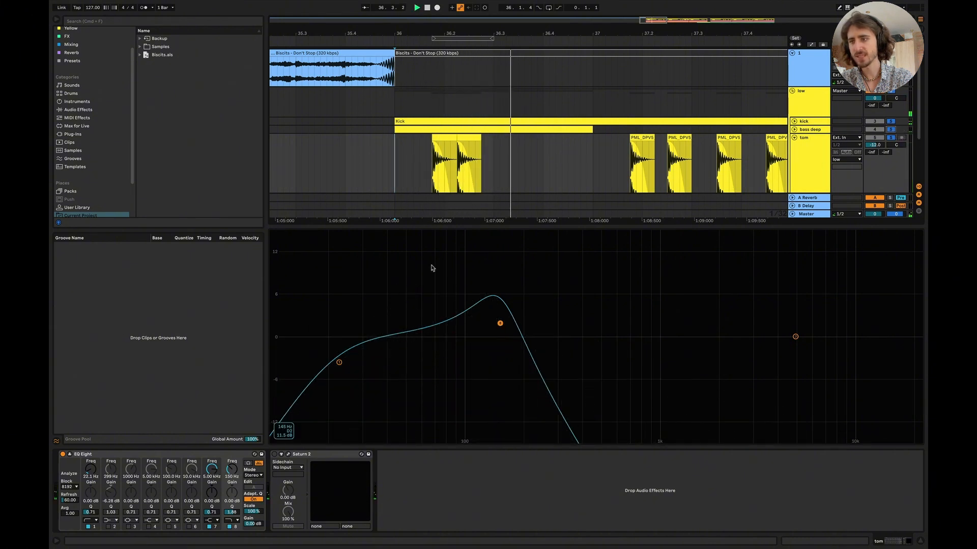
key("space")
key("space")
Compare the toms against the kick with EQ Eight bypassed and re-enabled, playing from bar 36 each time.
left_click(63, 454)
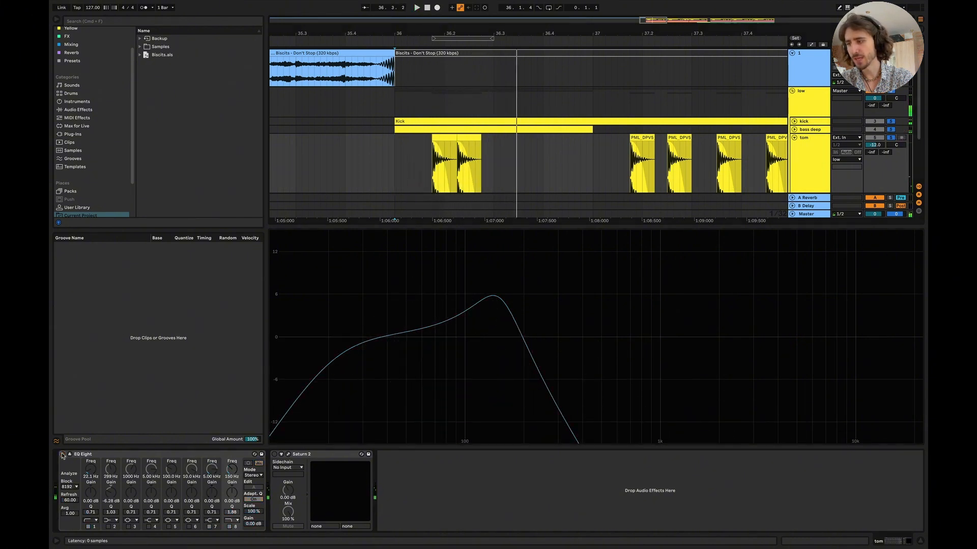
left_click(536, 479)
key("space")
key("space")
key("space")
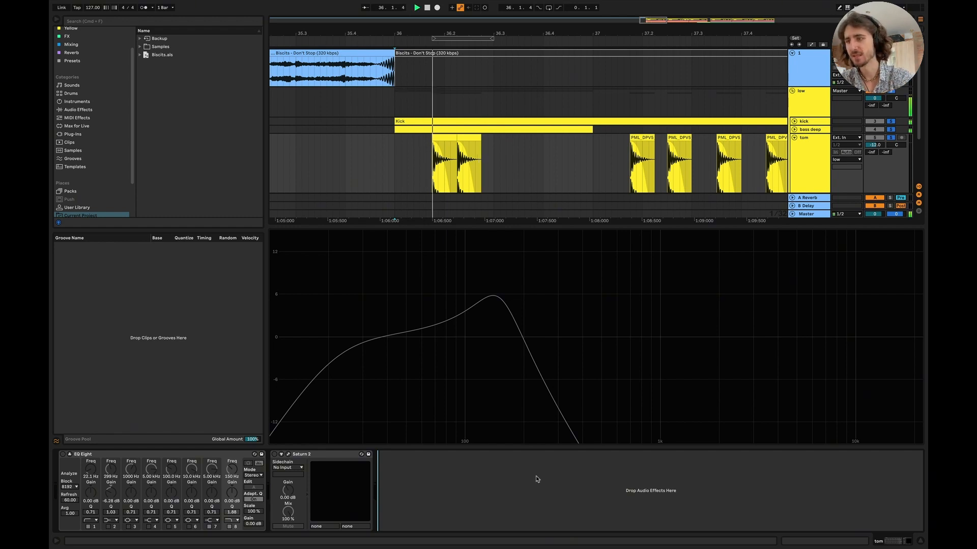
left_click(63, 455)
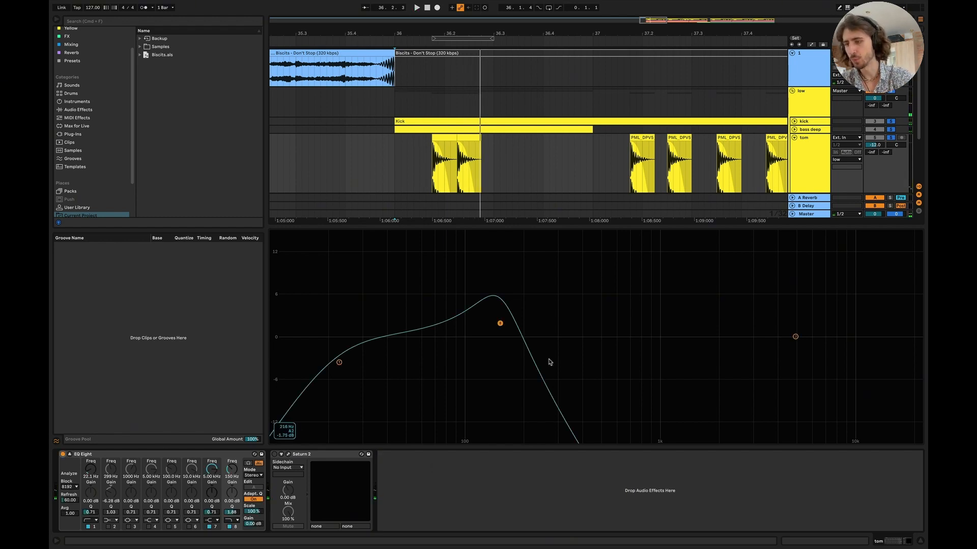
key("space")
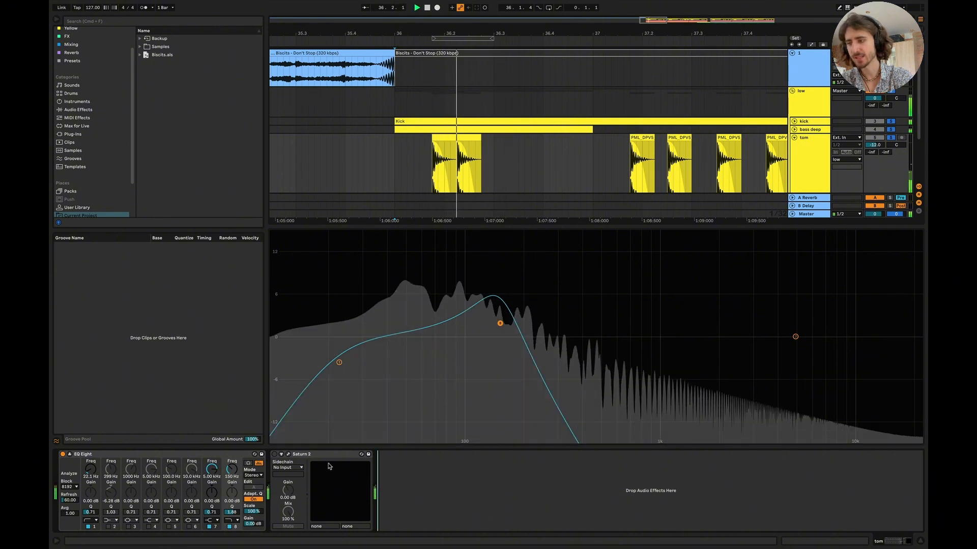
key("space")
Solo the tom track alone, set the playback start at 36.1.3, re-enable Saturn 2 and play the toms.
left_click(320, 454)
left_click(891, 138)
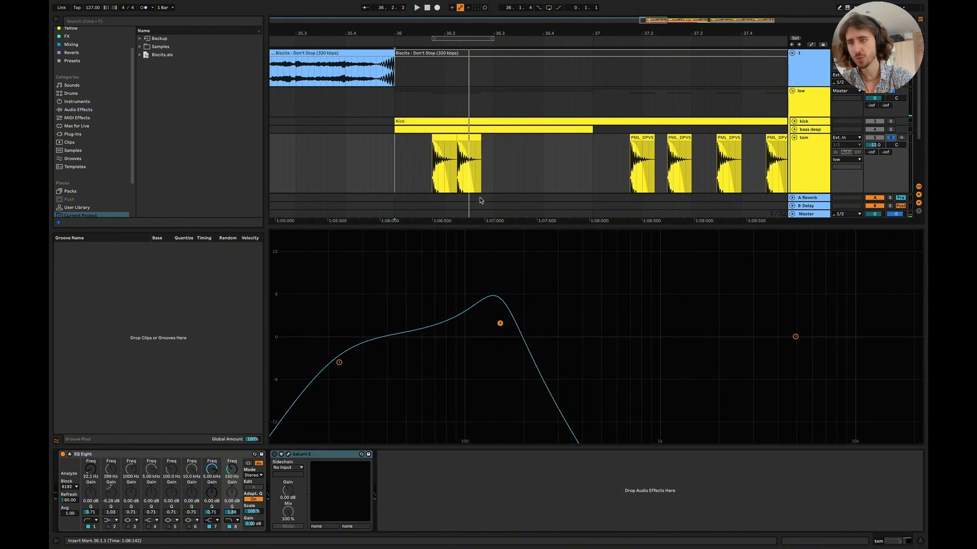
left_click(415, 168)
left_click(421, 171)
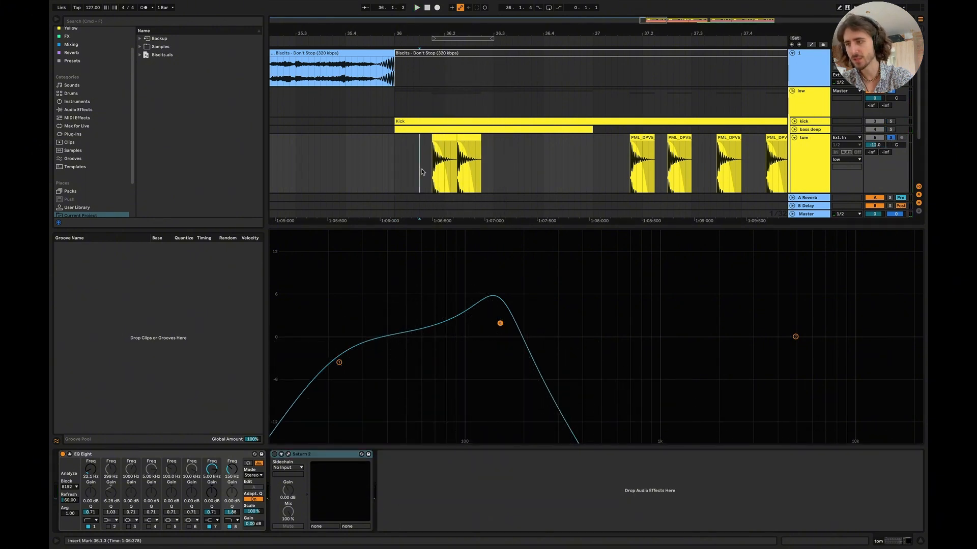
left_click(294, 455)
key("space")
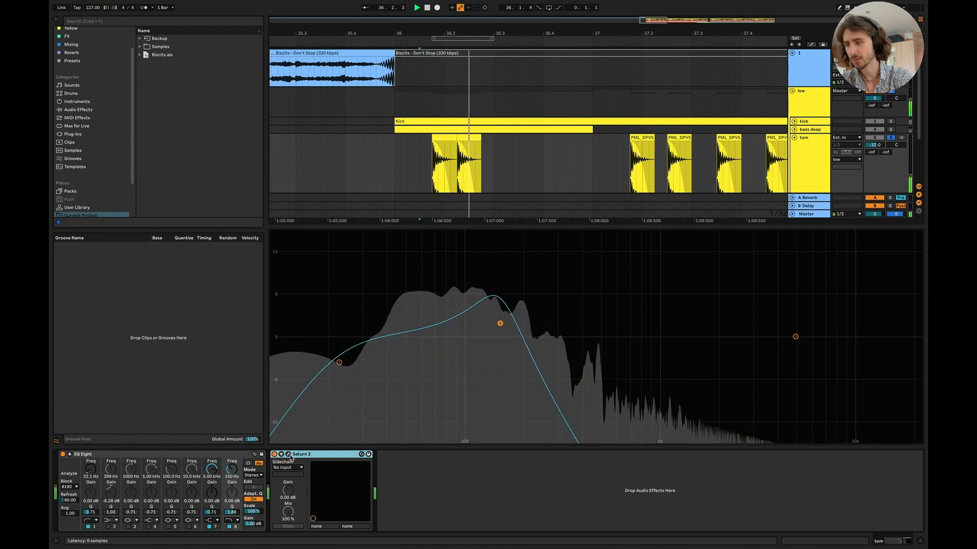
Open the tom track's Saturn 2 window and play the toms to examine its Warm Tape settings.
left_click(288, 455)
key("space")
key("space")
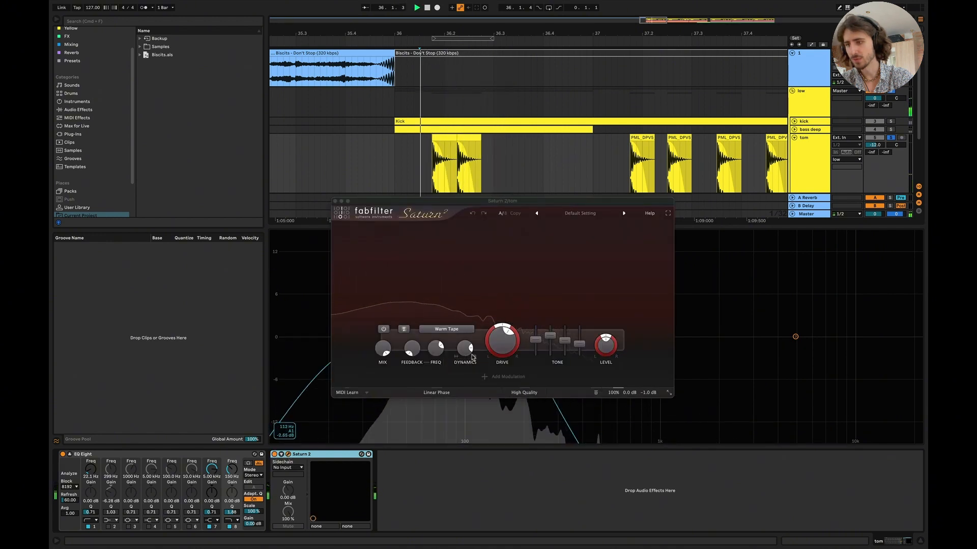
mouse_move(469, 350)
key("space")
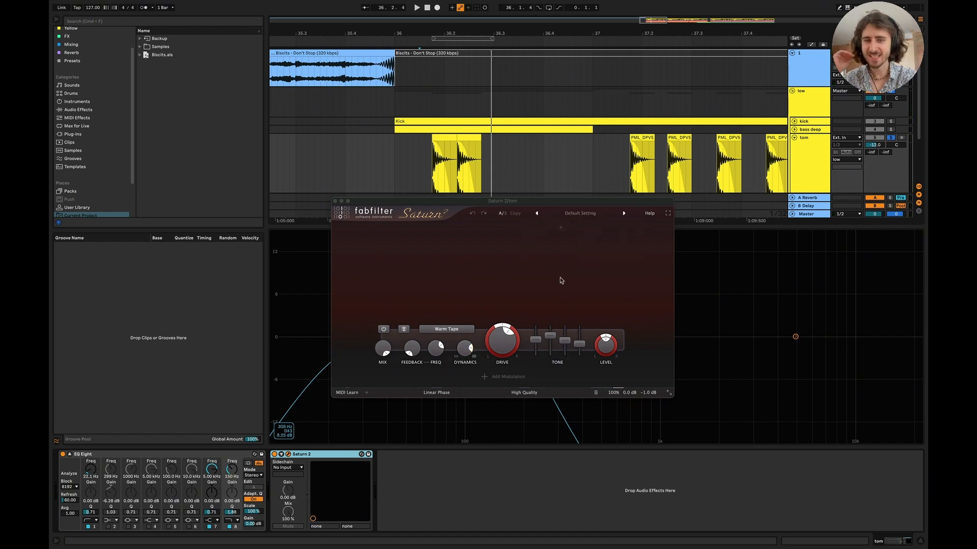
Try Saturn's band 1 dynamics at 1.000 while playing the toms, and return it to its earlier setting.
left_click(465, 351)
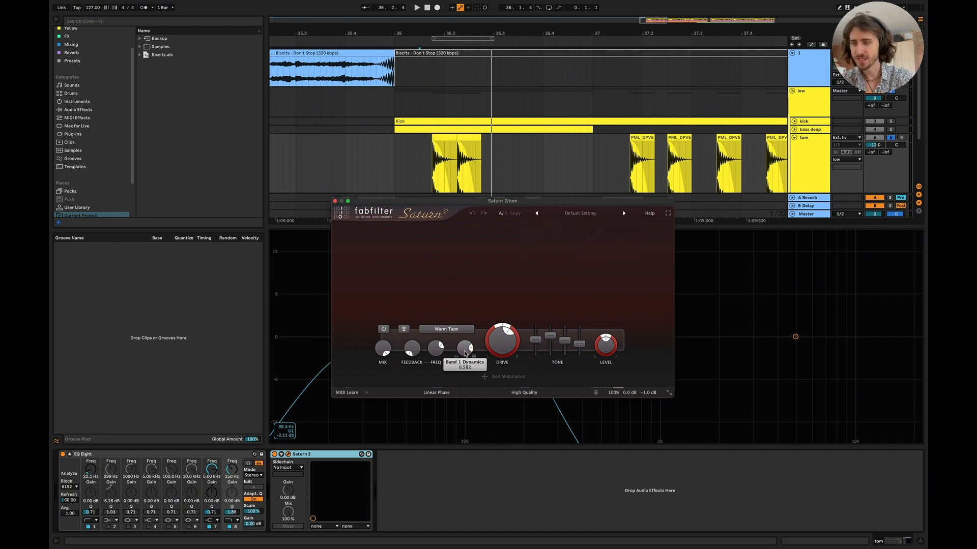
key("space")
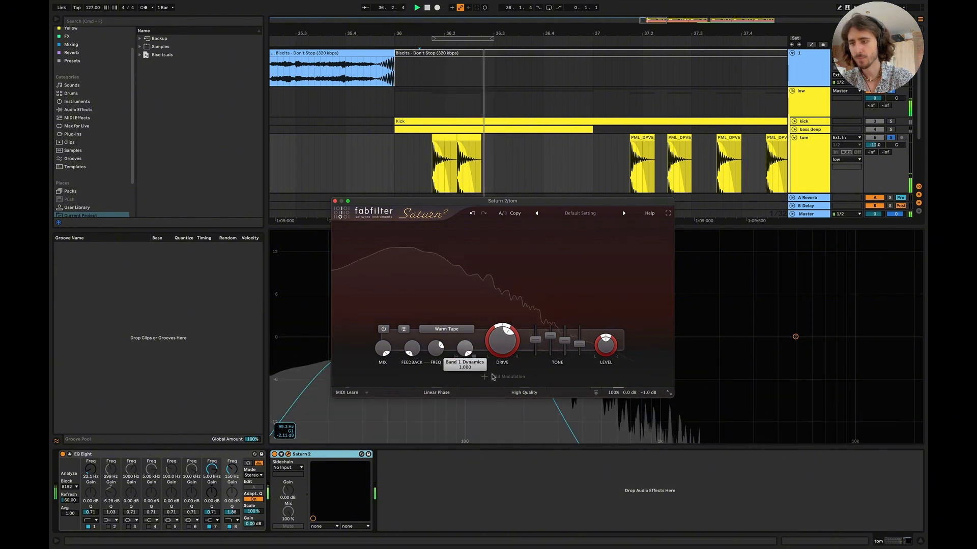
left_click_drag(488, 405, 488, 385)
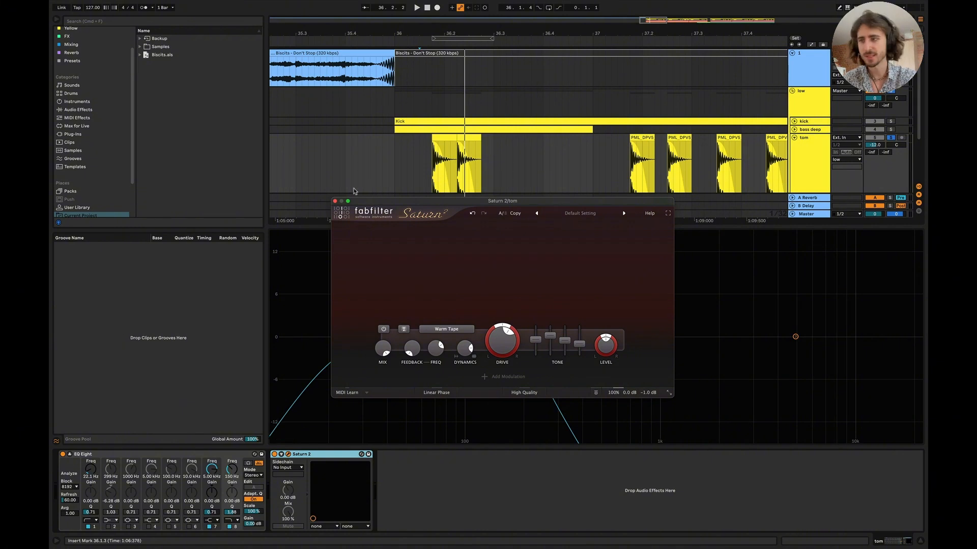
Close the Saturn 2 window, hide the device view and fold the tom track.
left_click(335, 201)
scroll(518, 193, "down", 4)
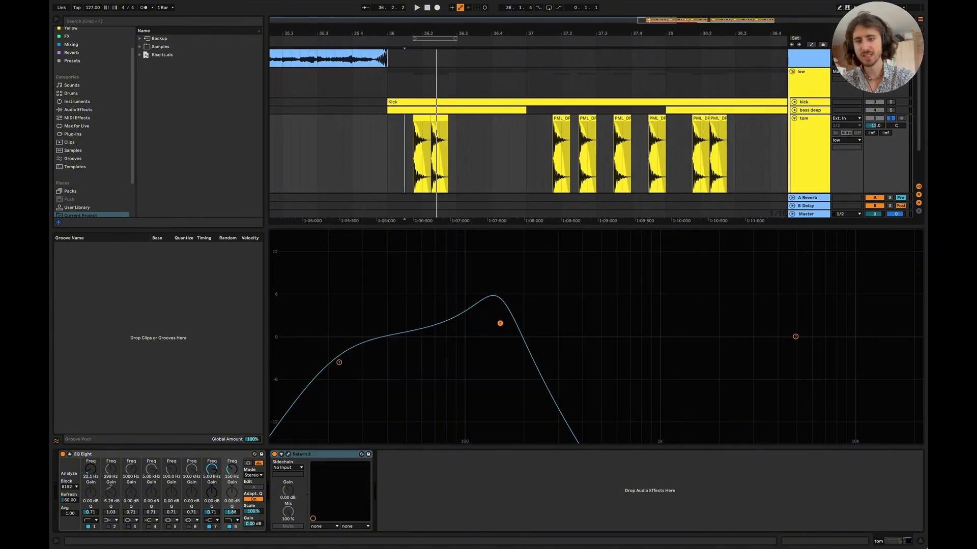
left_click(920, 541)
left_click(794, 137)
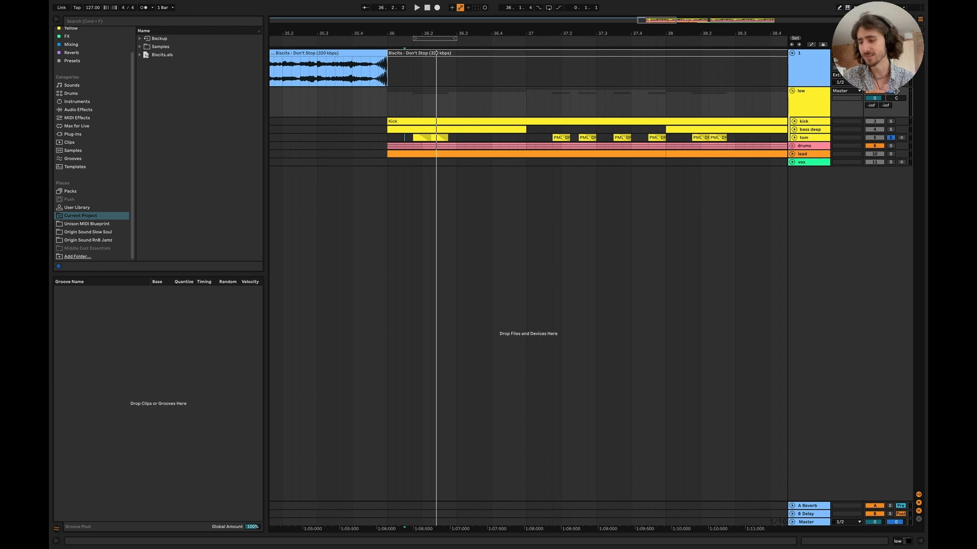
Switch to Keynote, show the first Lead Sound Design slide, and return to Ableton Live.
key("super+Tab")
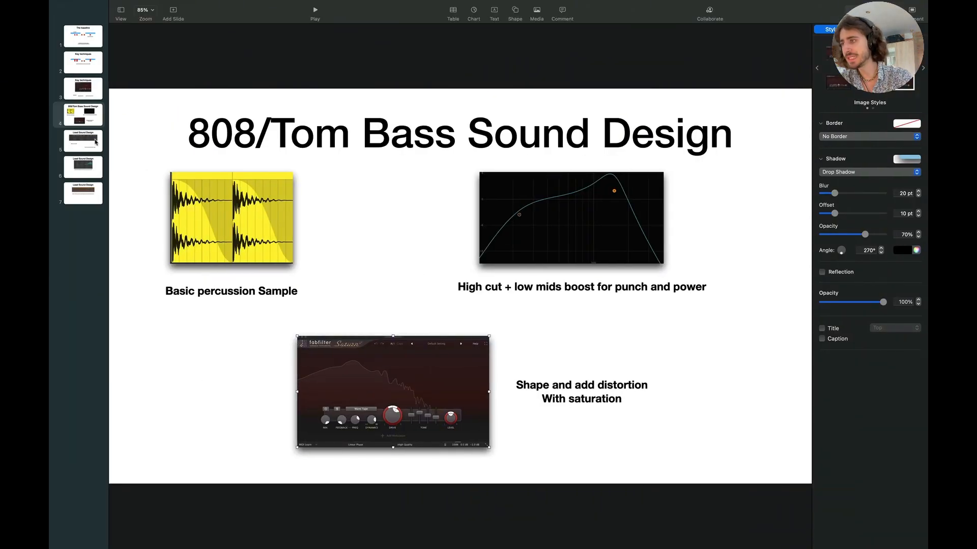
left_click(96, 142)
key("super+Tab")
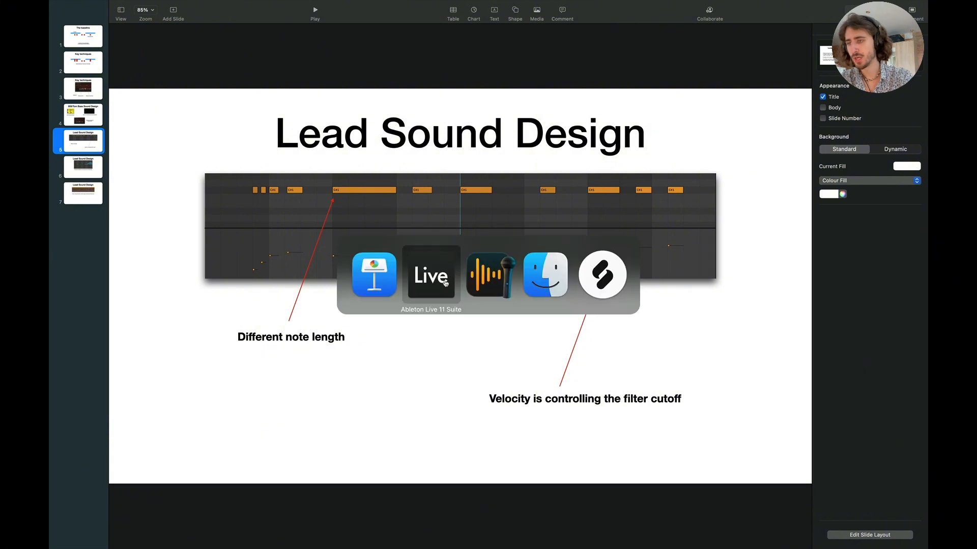
key("super+Tab")
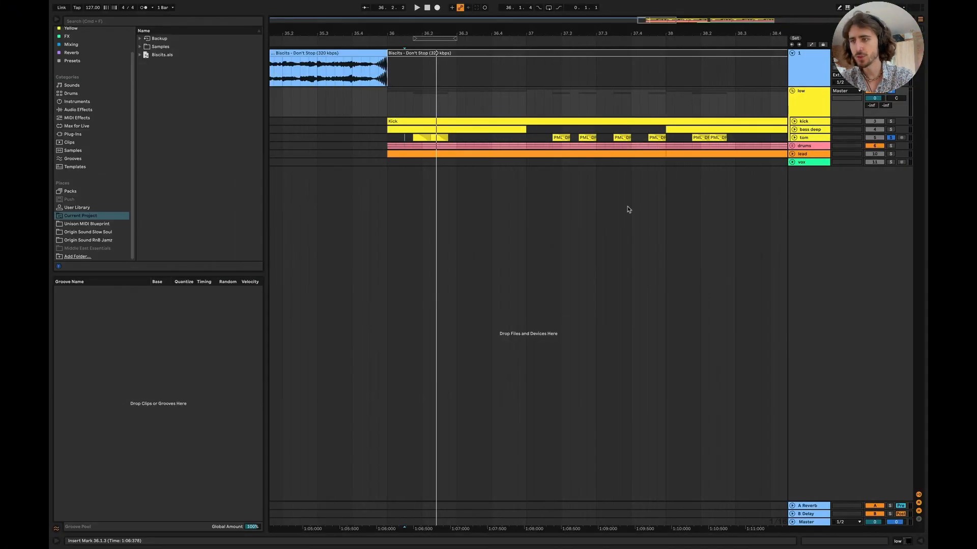
Unfold and solo the lead track, and play its MIDI part from just before bar 36.
left_click(792, 154)
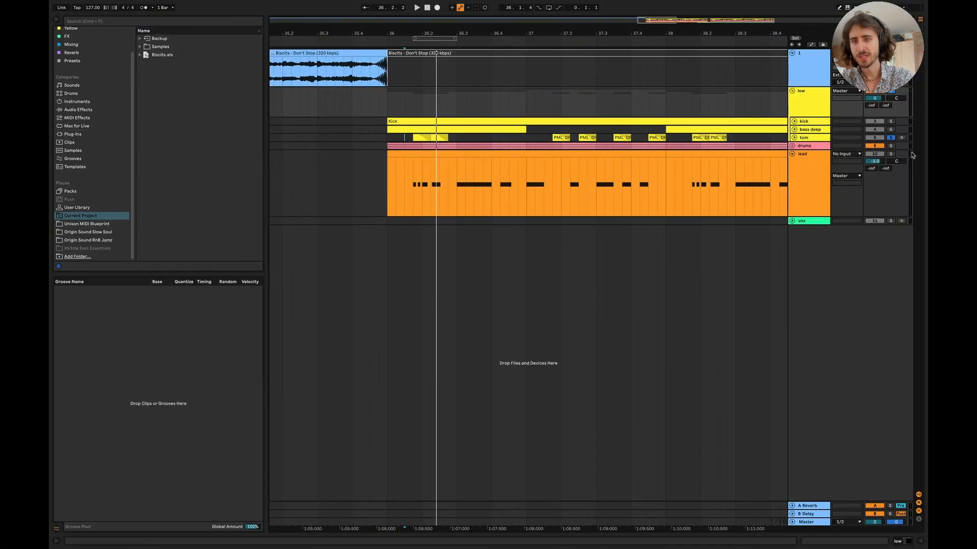
left_click(890, 154)
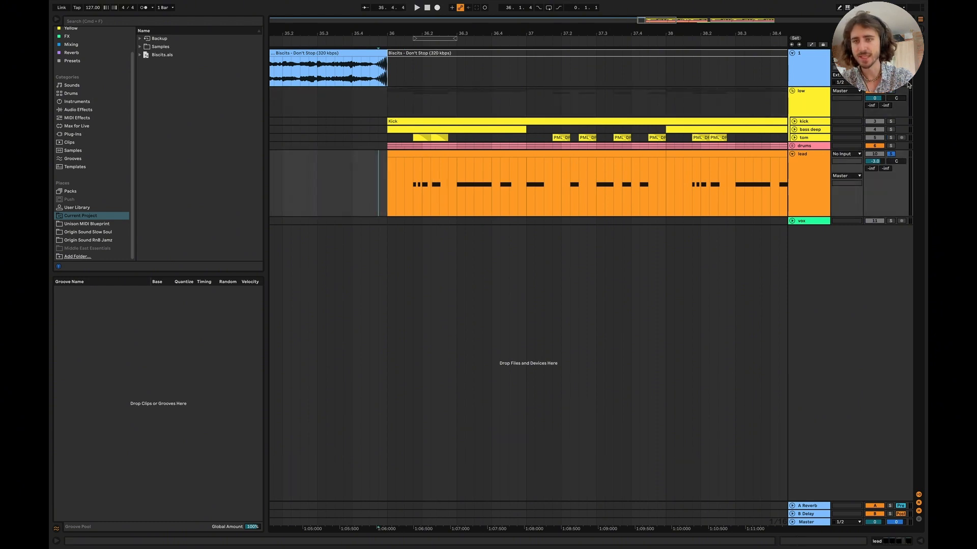
key("space")
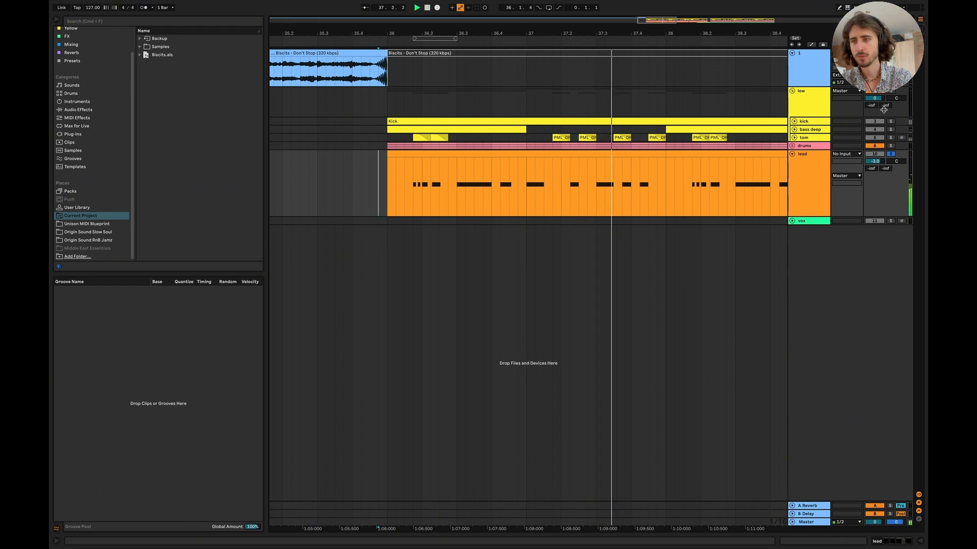
scroll(702, 199, "right", 5)
scroll(702, 199, "down", 3)
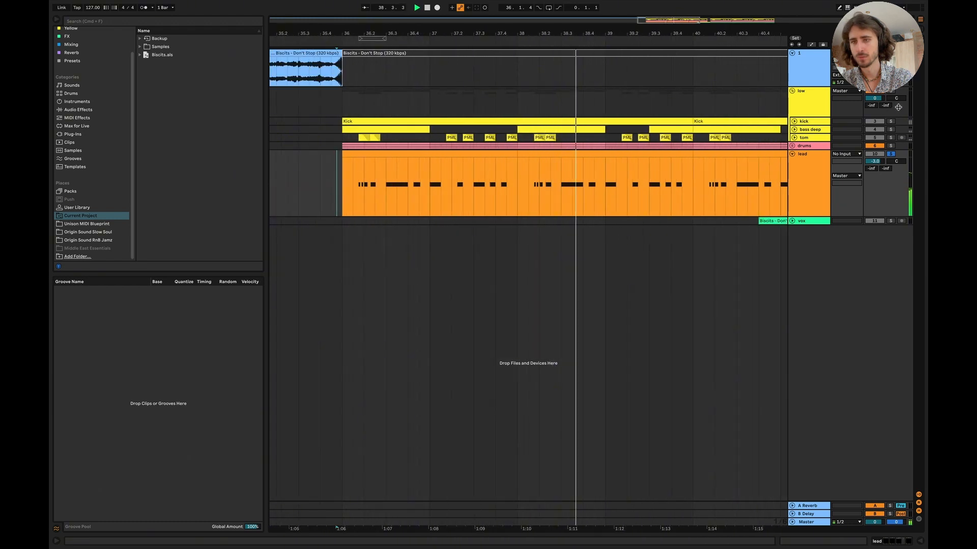
key("space")
Play the lead from 36.1.1 up to about bar 41 at a raised system volume.
left_click(337, 186)
key("space")
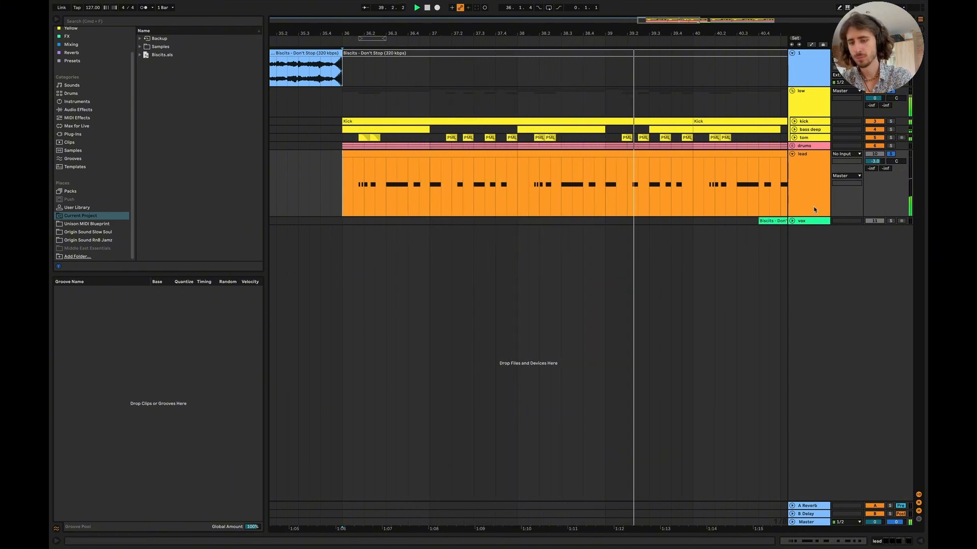
key("XF86AudioRaiseVolume")
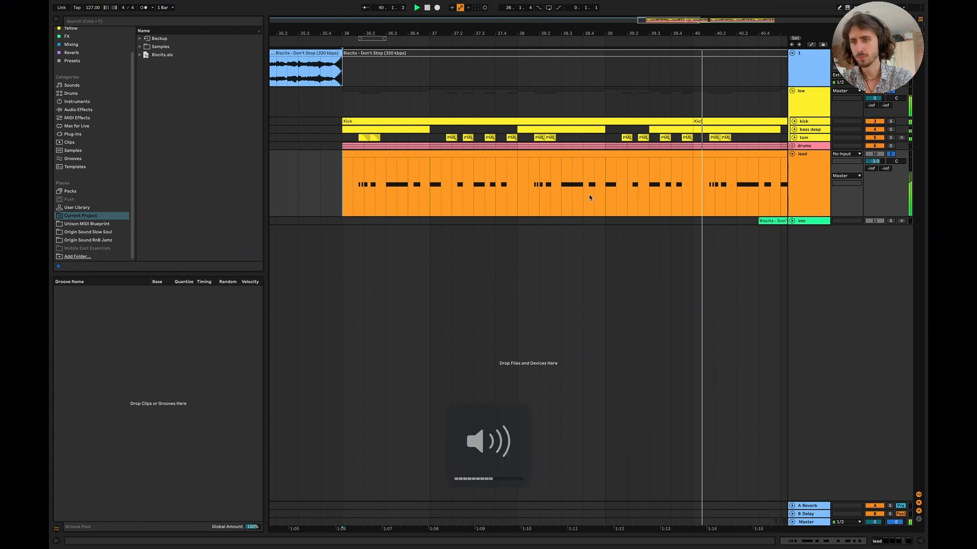
scroll(590, 198, "down", 3)
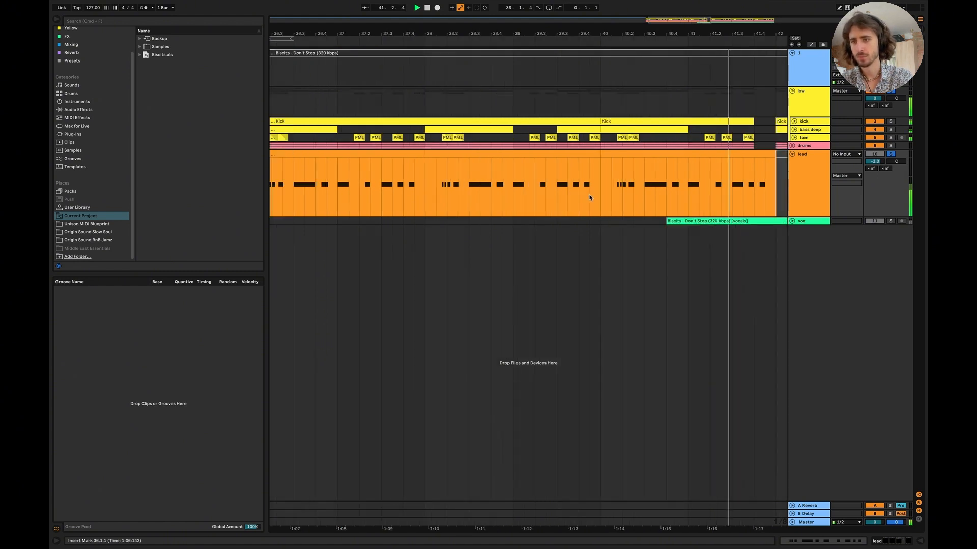
key("space")
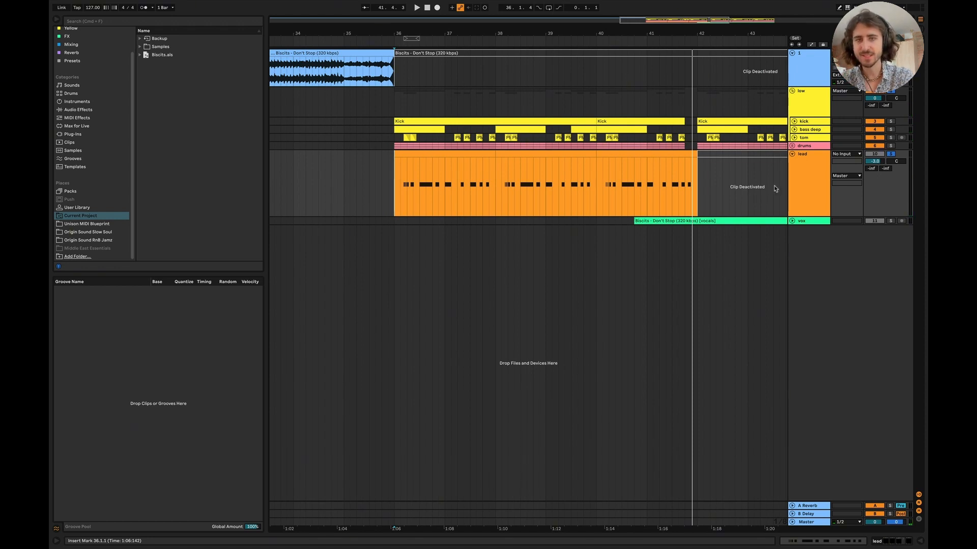
Reactivate the reference clip Biscits - Don't Stop starting at bar 36 and play the reference from 35.4.3.
left_click(548, 51)
key("0")
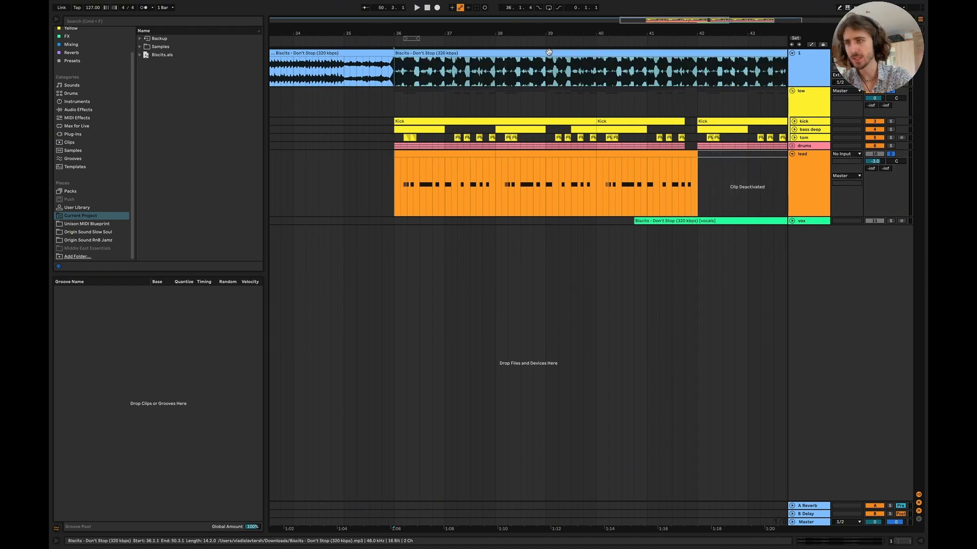
left_click(388, 76)
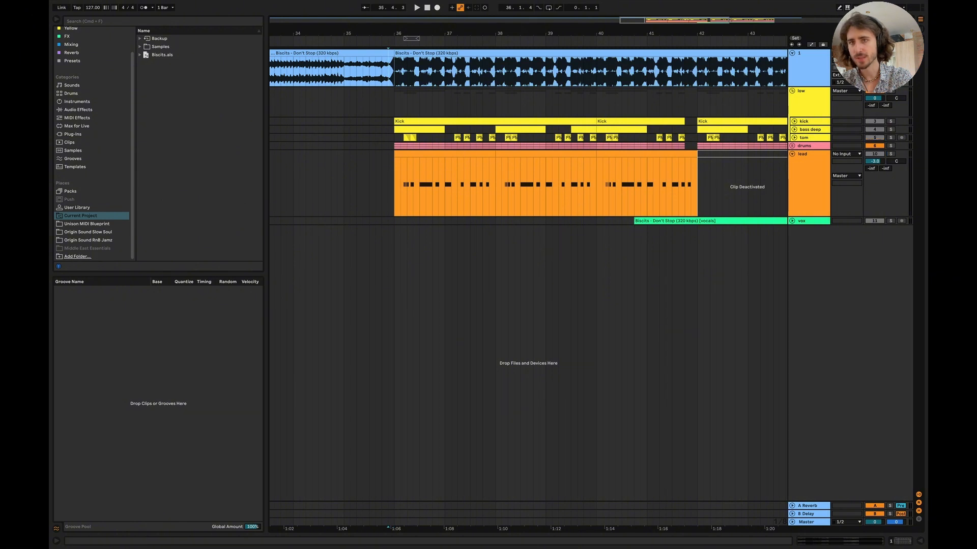
key("space")
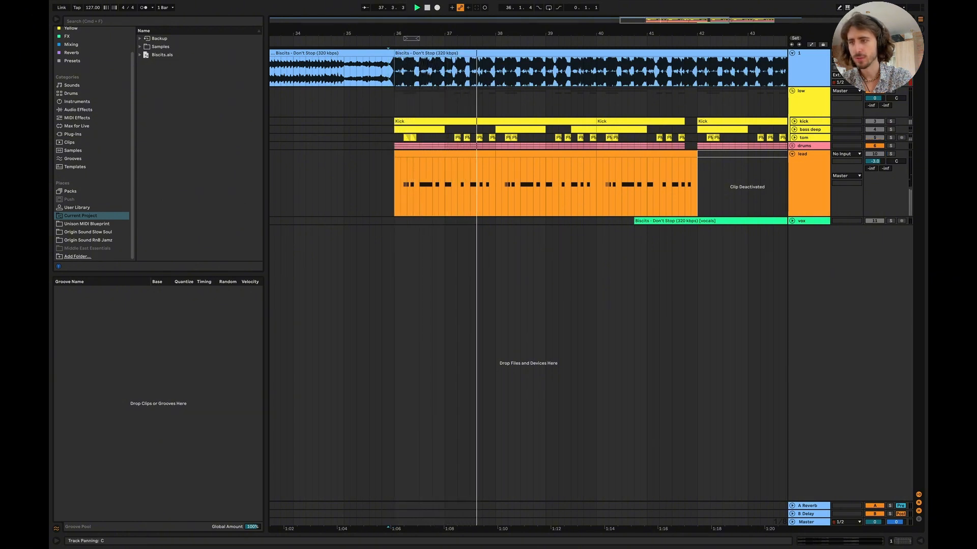
key("space")
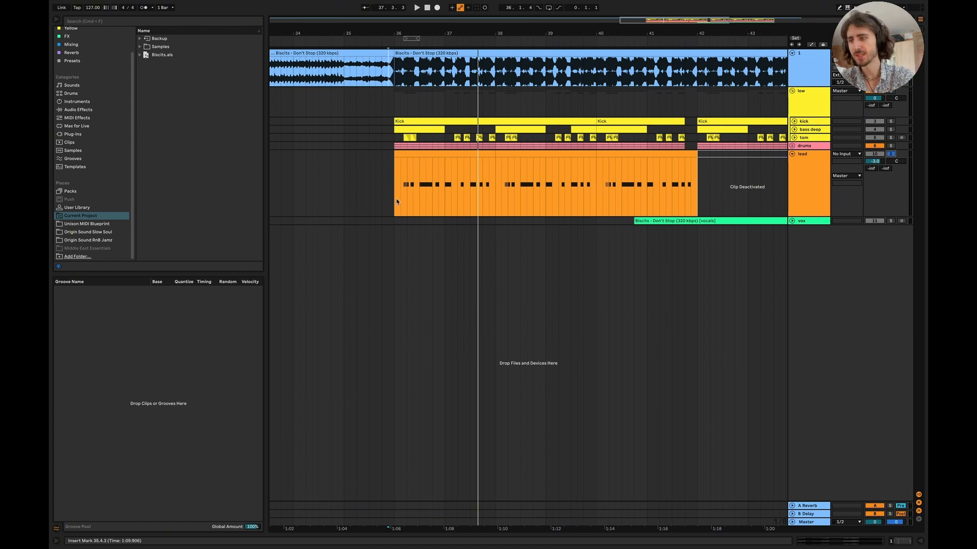
Play the soloed lead from 36.1.1 to compare it with the reference, and examine its note pattern.
left_click(424, 201)
key("space")
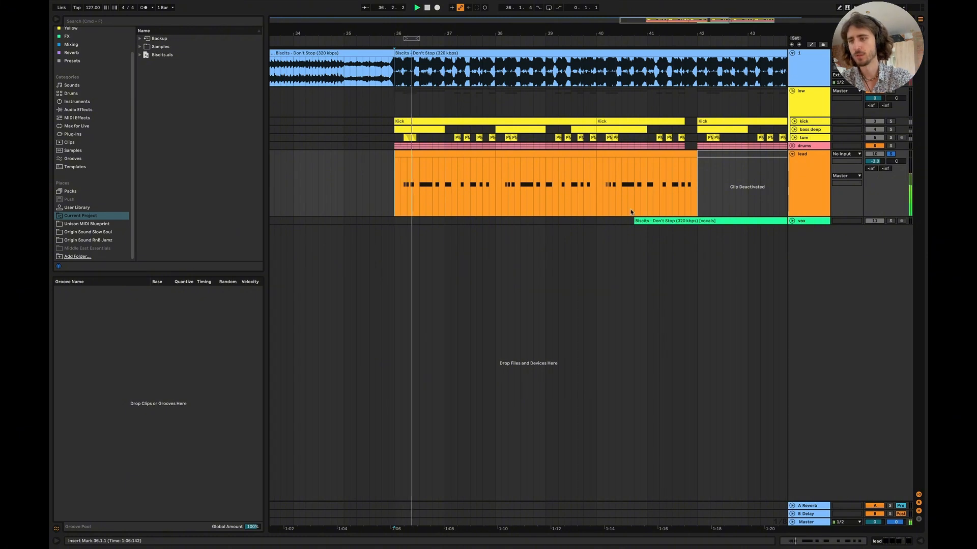
key("space")
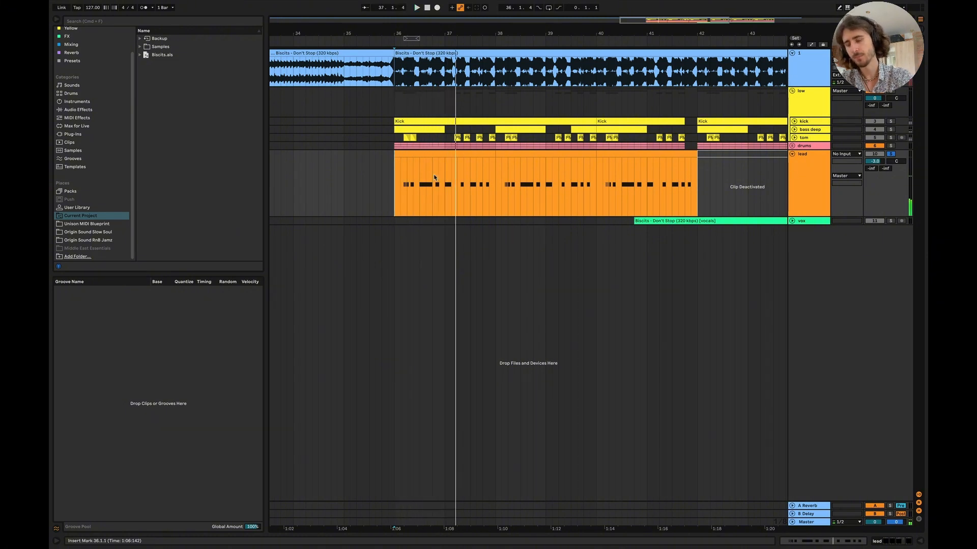
scroll(434, 178, "up", 3)
scroll(448, 186, "up", 2)
scroll(509, 204, "right", 2)
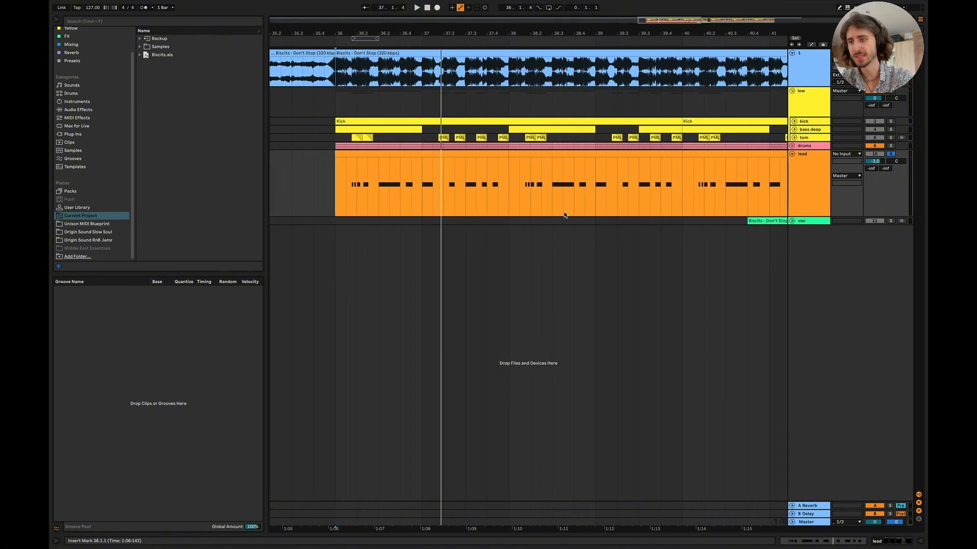
scroll(575, 219, "down", 2)
Review the note length and velocity points on the Lead Sound Design slide in Keynote, and return to Ableton Live.
key("super+Tab")
left_click(442, 276)
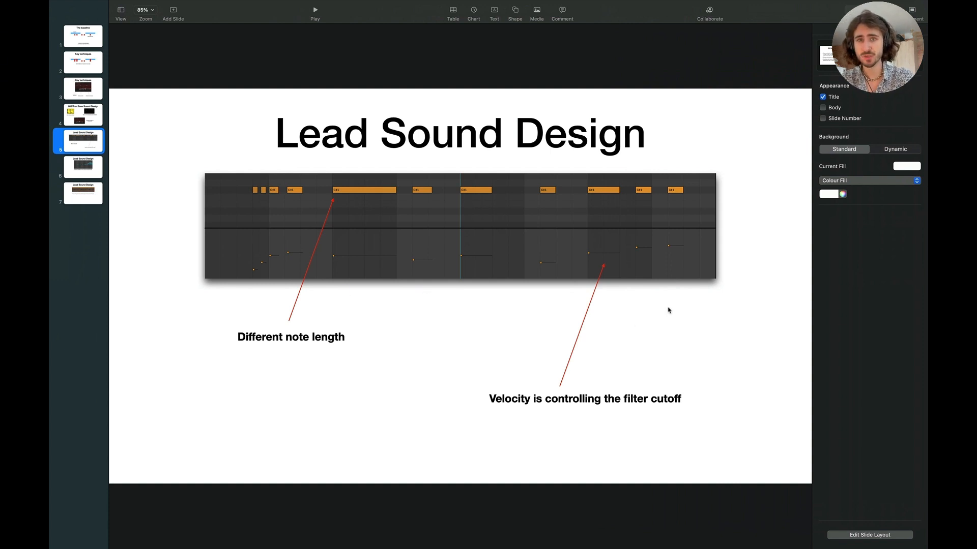
key("super+Tab")
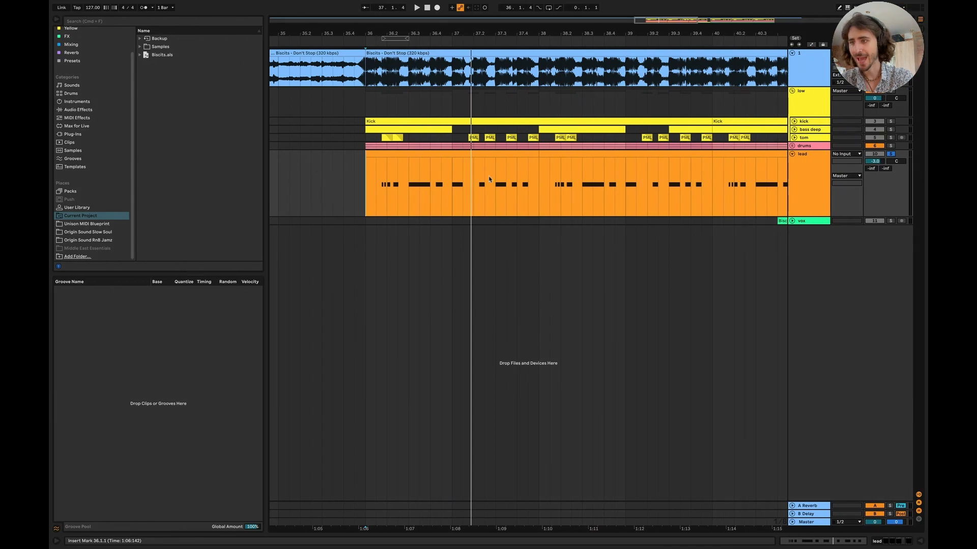
Show the lead track's devices, turn off LFOTool, Endless Smile and the Valhalla plug-in together, and set the playback start at 36.1.1.
double_click(815, 187)
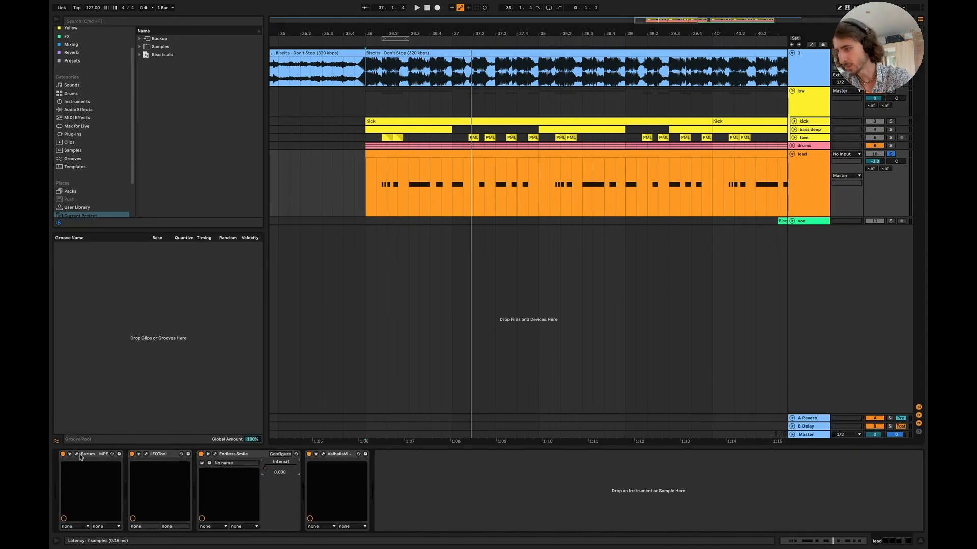
left_click(177, 458)
left_click(339, 458, "shift")
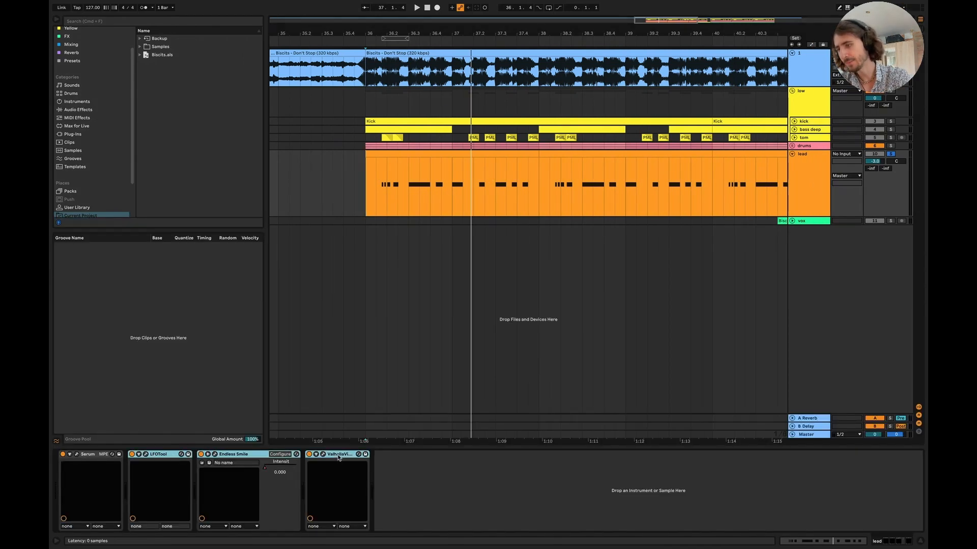
left_click(309, 455)
left_click(374, 216)
Solo the lead together with the kick and play both from 36.1.1.
left_click(891, 154)
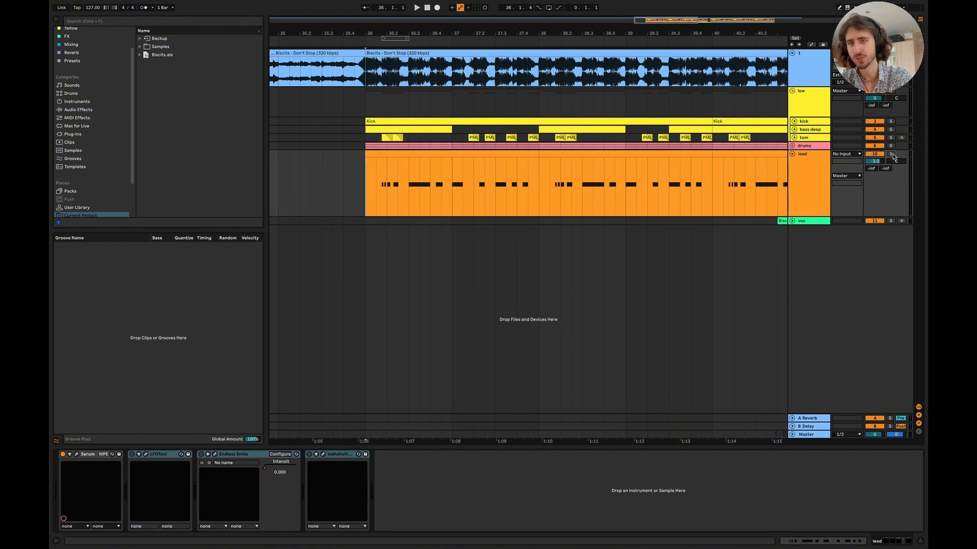
left_click(891, 154)
left_click(891, 122)
key("space")
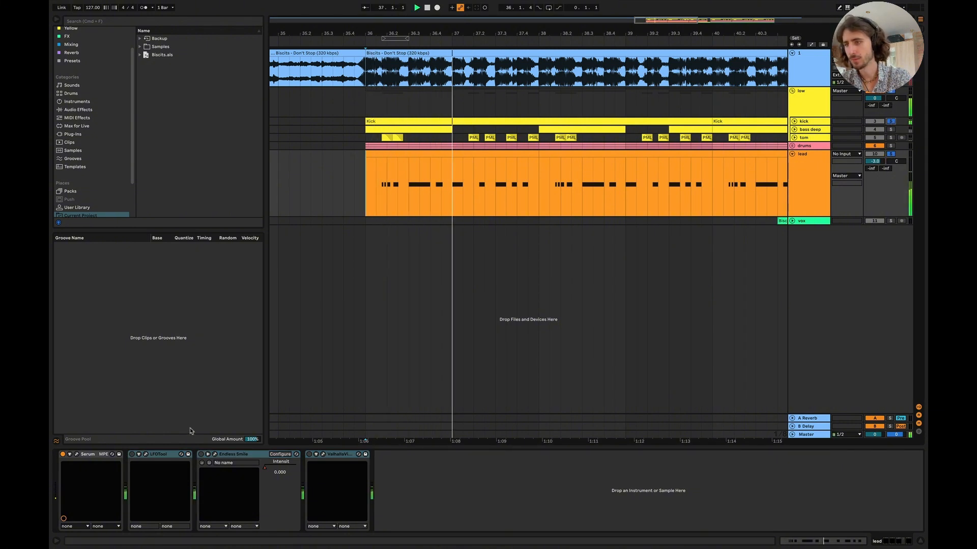
key("space")
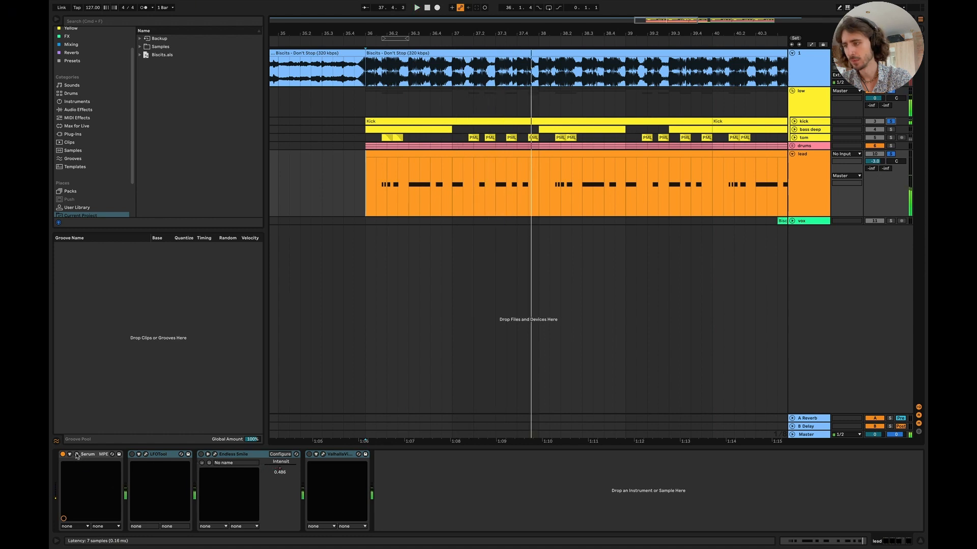
In the lead's Serum, turn off oscillator B and select the Digital wavetable Dist d00t for oscillator A.
left_click(76, 454)
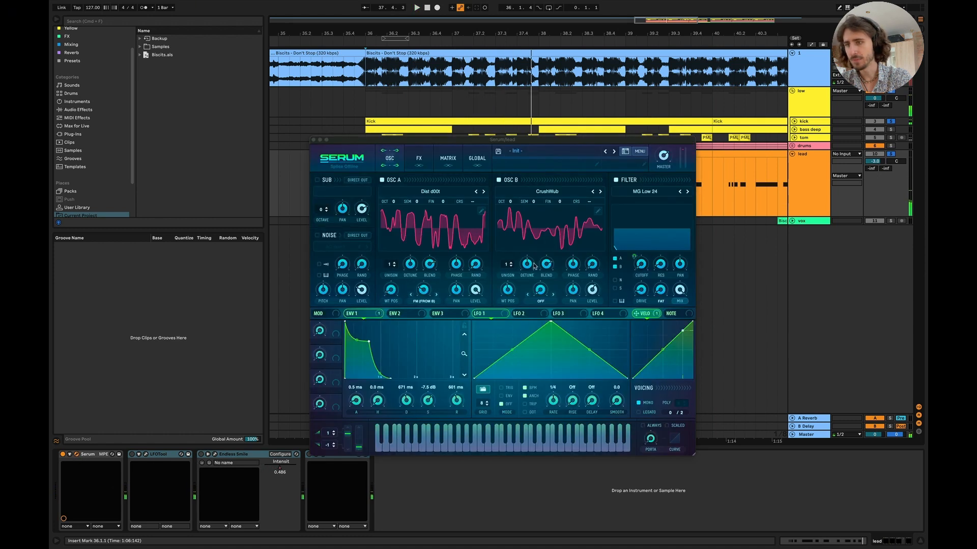
left_click(498, 179)
left_click_drag(436, 140, 467, 99)
left_click(466, 148)
mouse_move(466, 171)
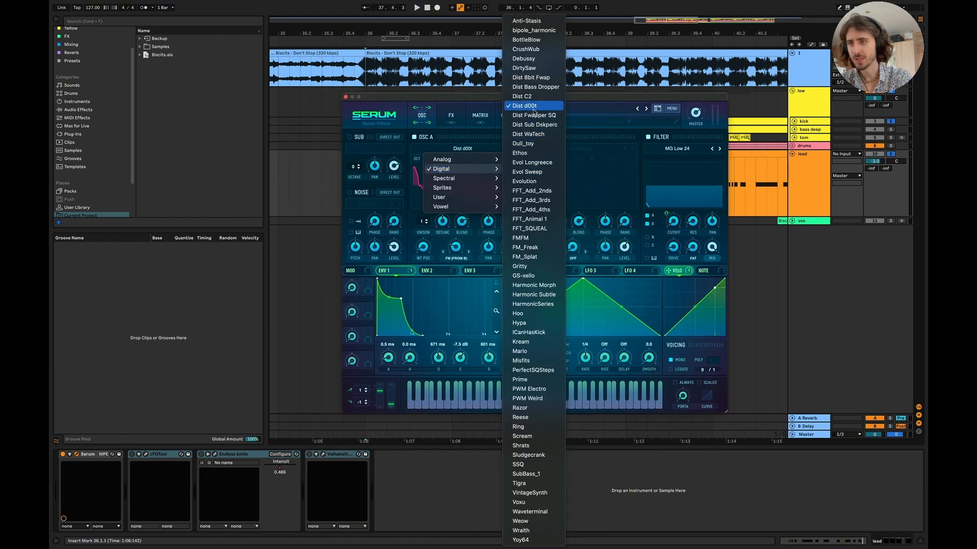
left_click(531, 106)
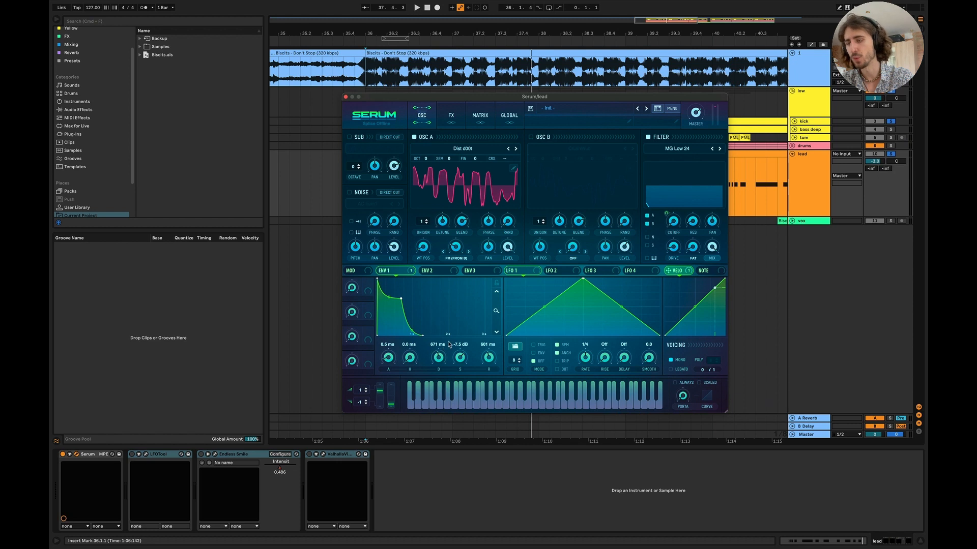
Play the lead and kick from 36.1.1 to examine Serum's envelope, MG Low 24 filter and velocity modulation.
mouse_move(460, 248)
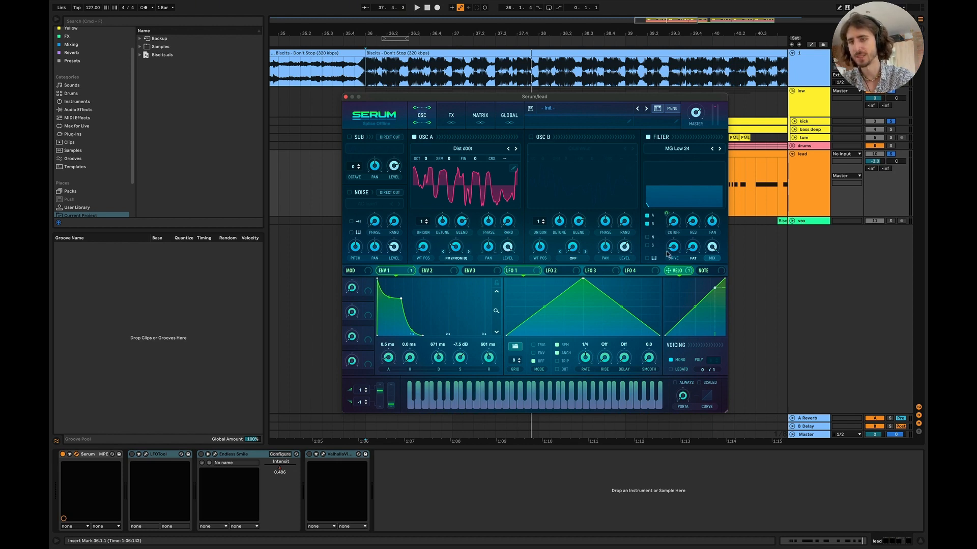
key("space")
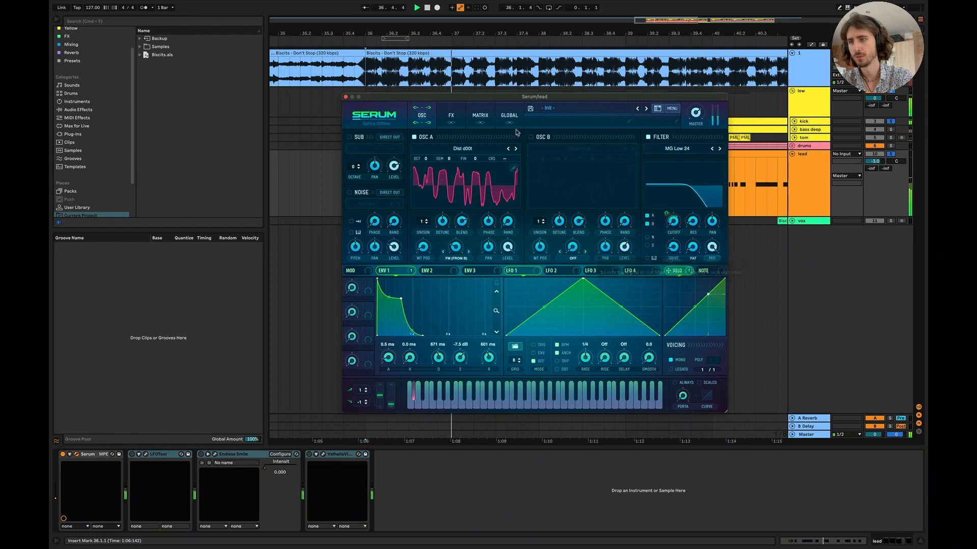
left_click_drag(516, 98, 516, 241)
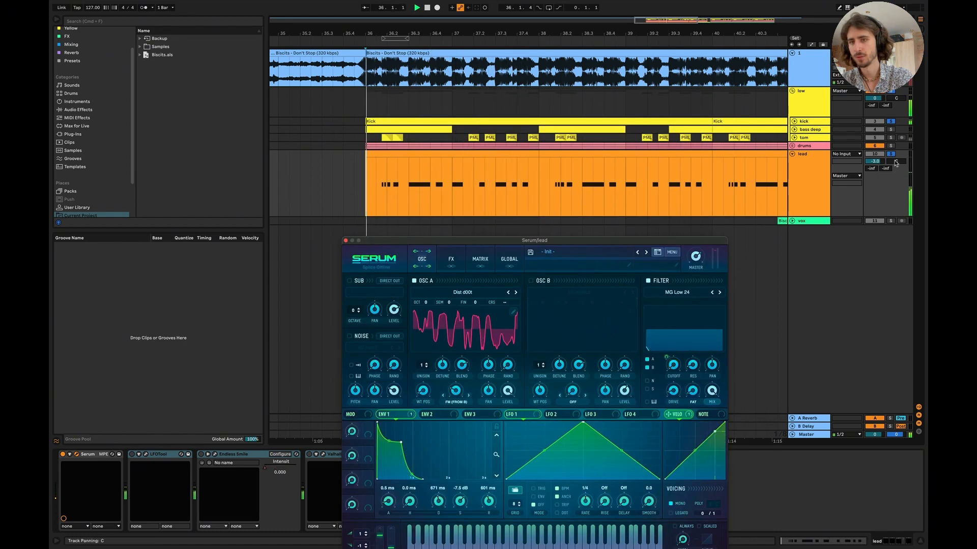
key("space")
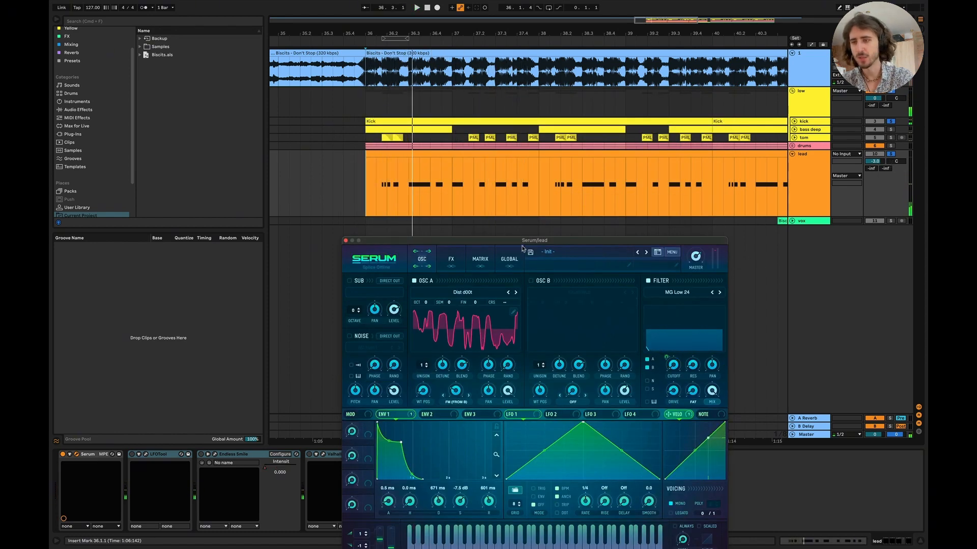
left_click_drag(526, 243, 526, 135)
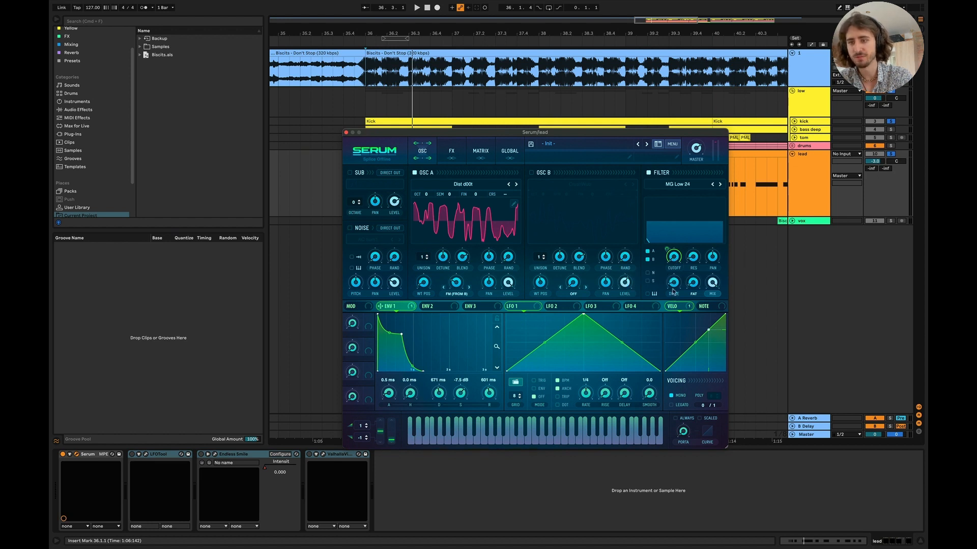
key("space")
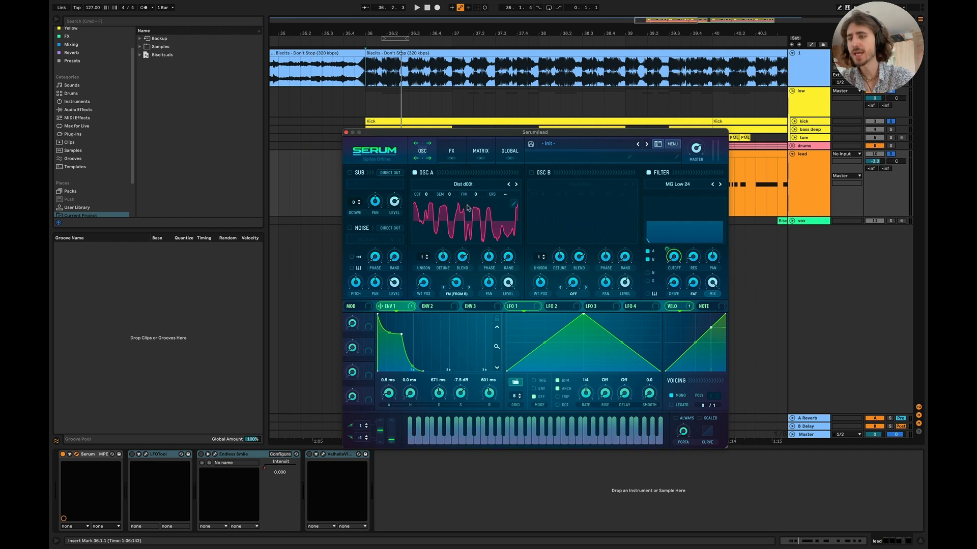
Turn off the equalizer, distortion, compressor and hyper/dimension effects in the lead's Serum and play the dry lead with the kick.
left_click(450, 154)
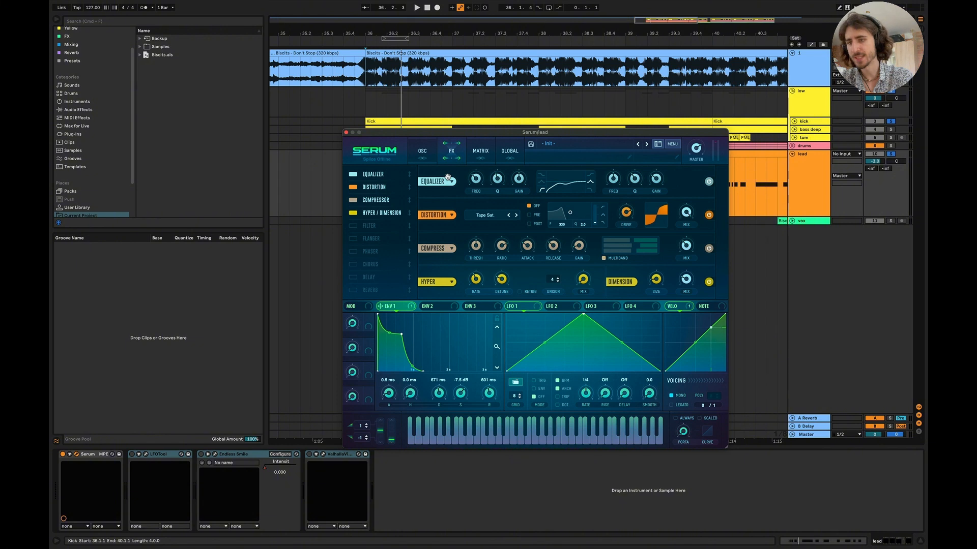
left_click(353, 174)
left_click(353, 187)
left_click(352, 200)
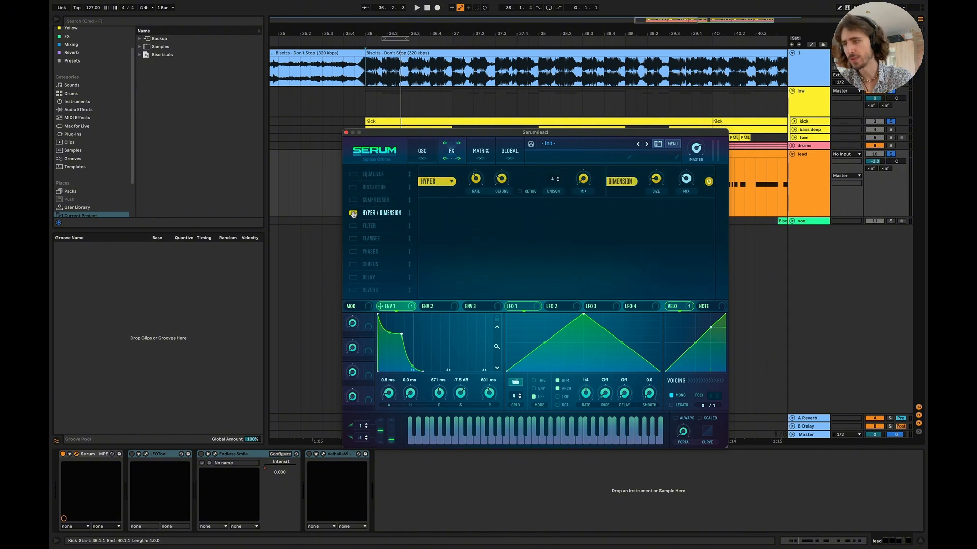
left_click(352, 213)
key("space")
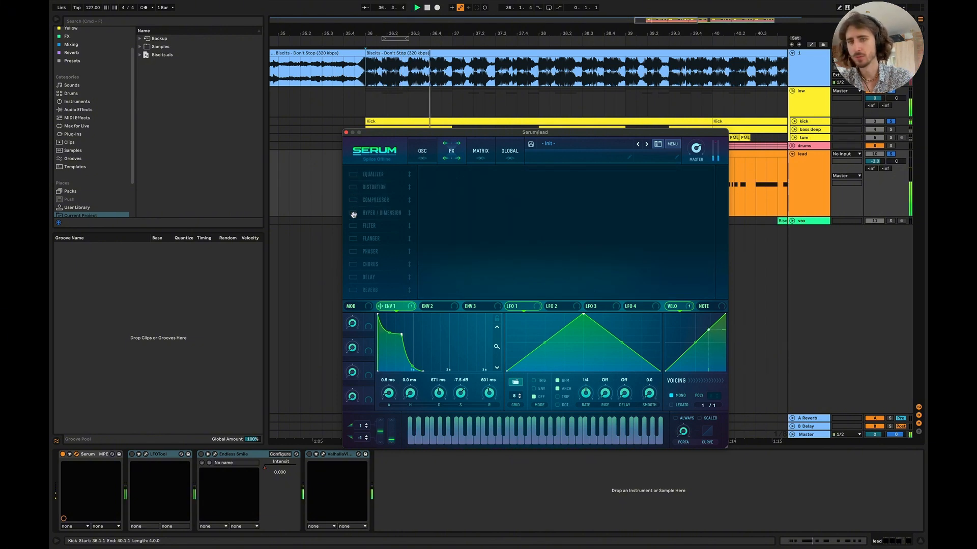
Turn LFOTool back on in the lead's device chain while listening, and stop playback.
left_click(153, 463)
left_click(132, 454)
key("space")
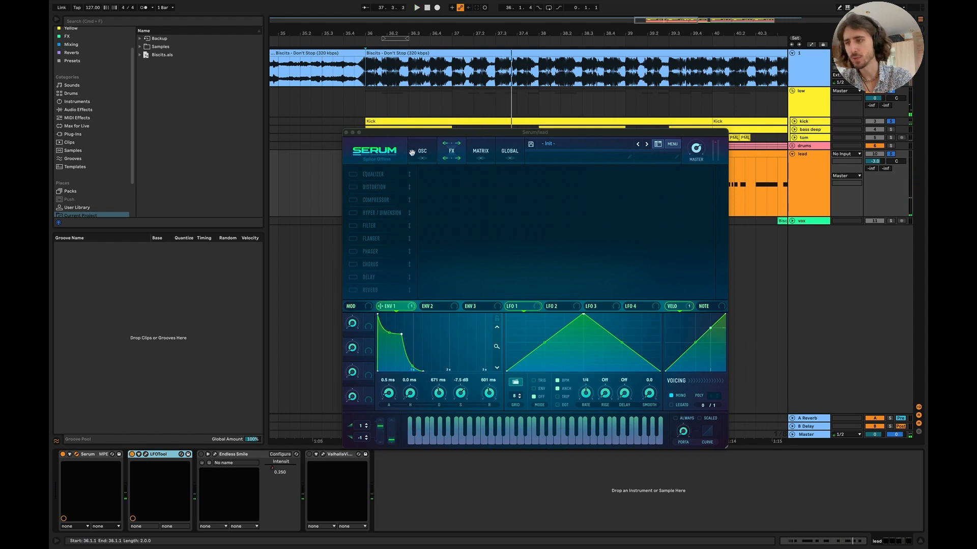
Turn Serum's equalizer, distortion, compressor and hyper/dimension effects back on.
left_click(353, 174)
left_click(353, 189)
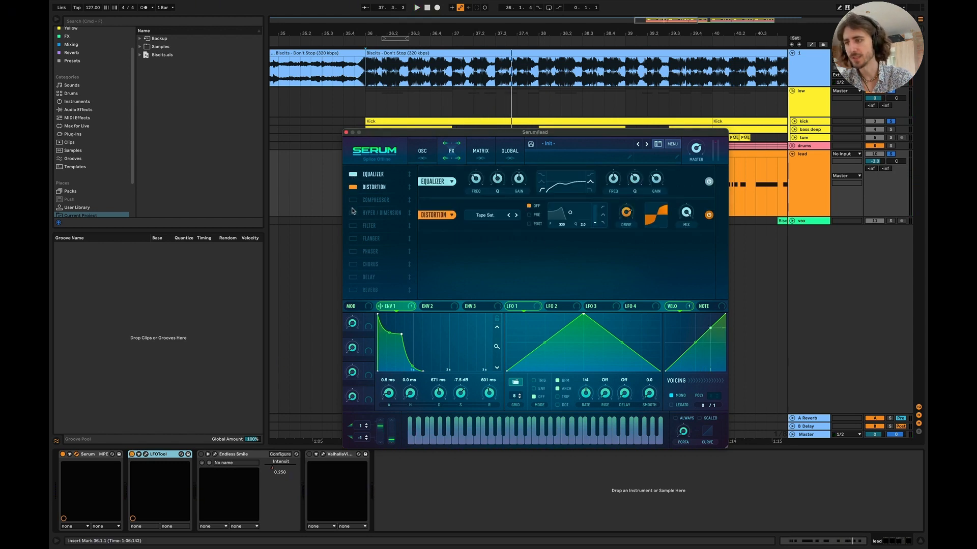
left_click(353, 200)
left_click(352, 213)
Turn on oscillator B in Serum and show its CrushWub wavetable in the Digital wavetable list.
left_click(427, 158)
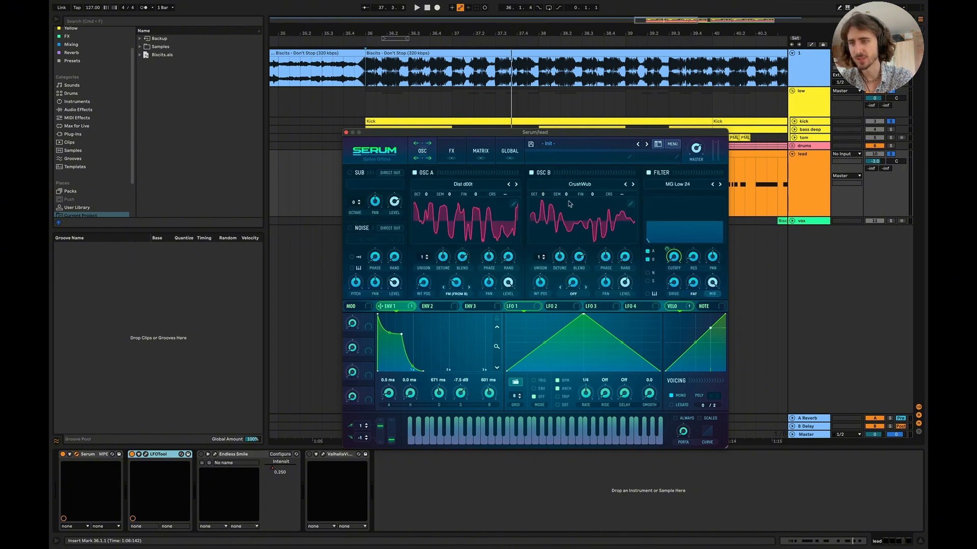
left_click(586, 185)
mouse_move(589, 206)
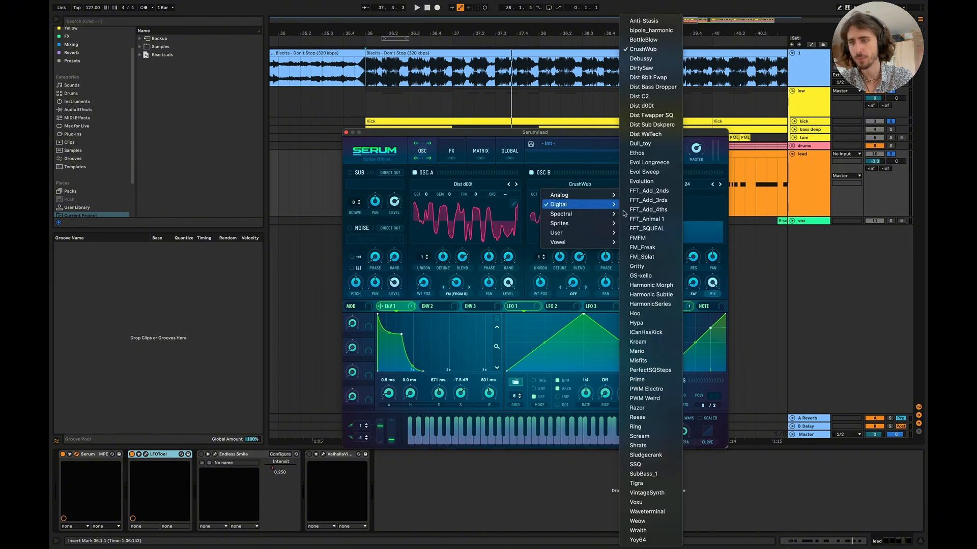
left_click(576, 168)
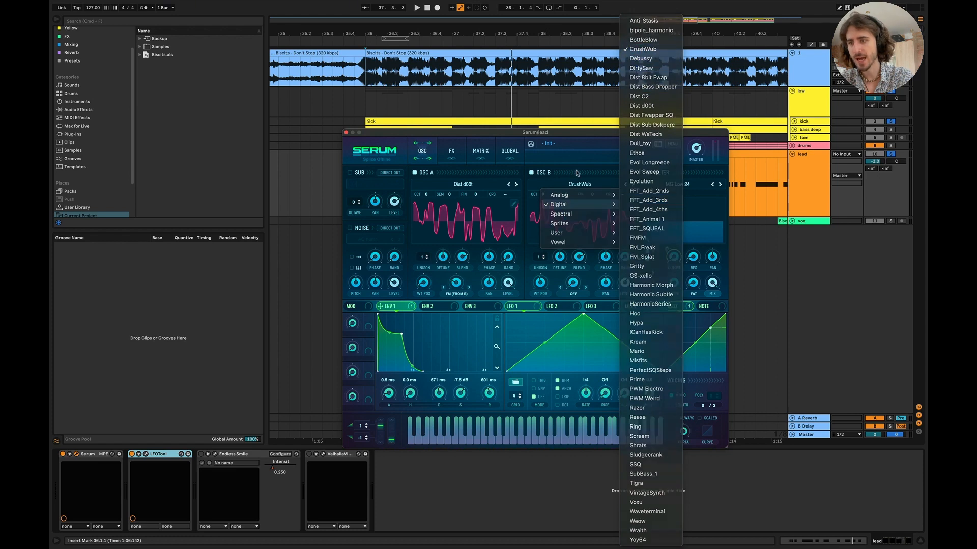
Play the lead with only oscillator B active, and again with oscillator A turned back on.
left_click(419, 173)
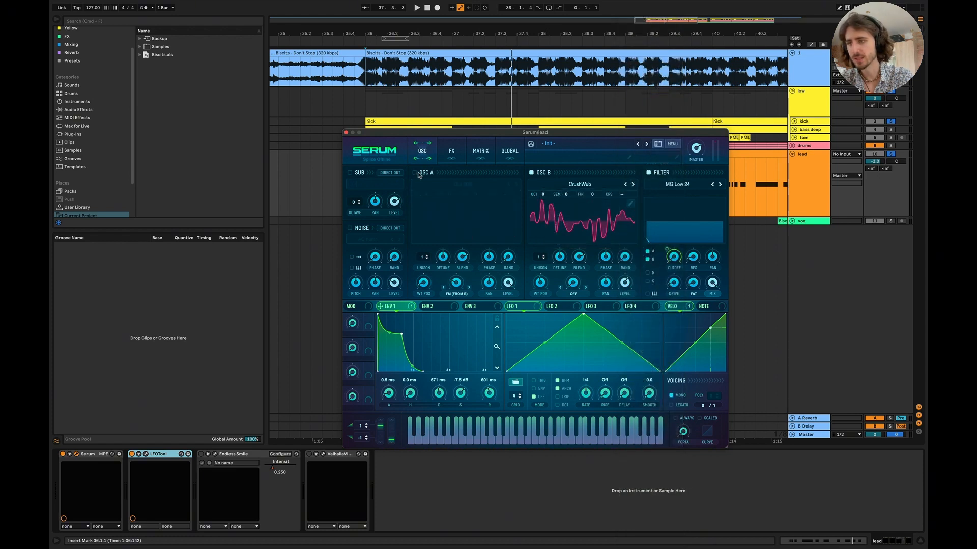
key("space")
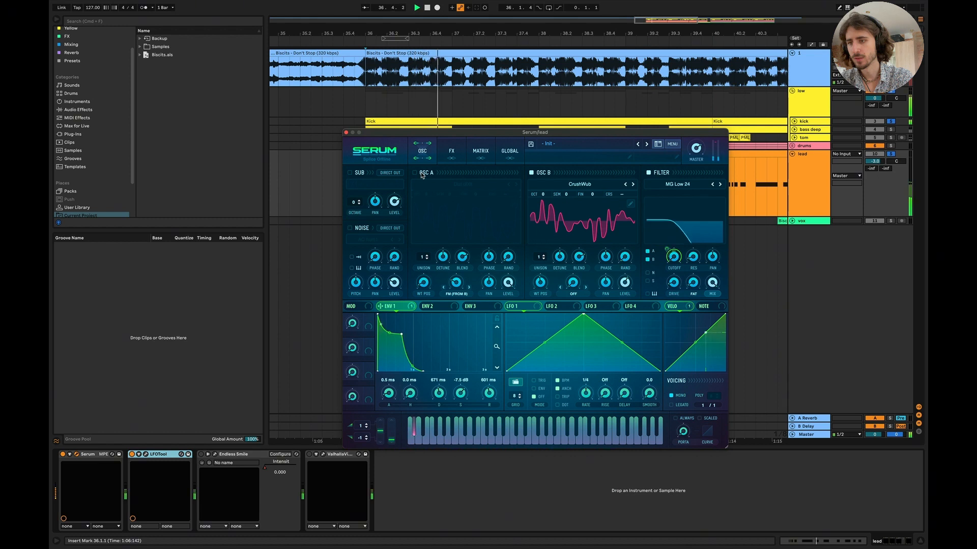
key("space")
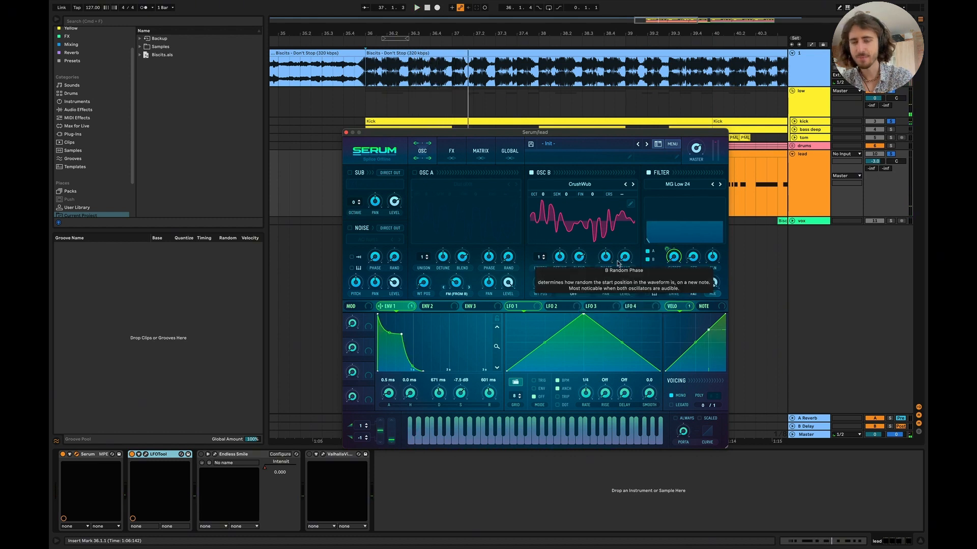
left_click(415, 173)
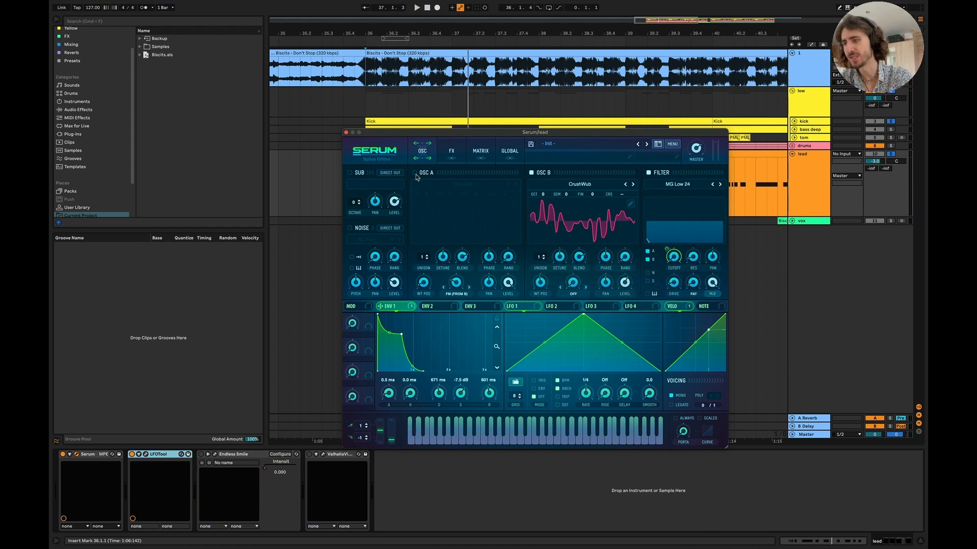
key("space")
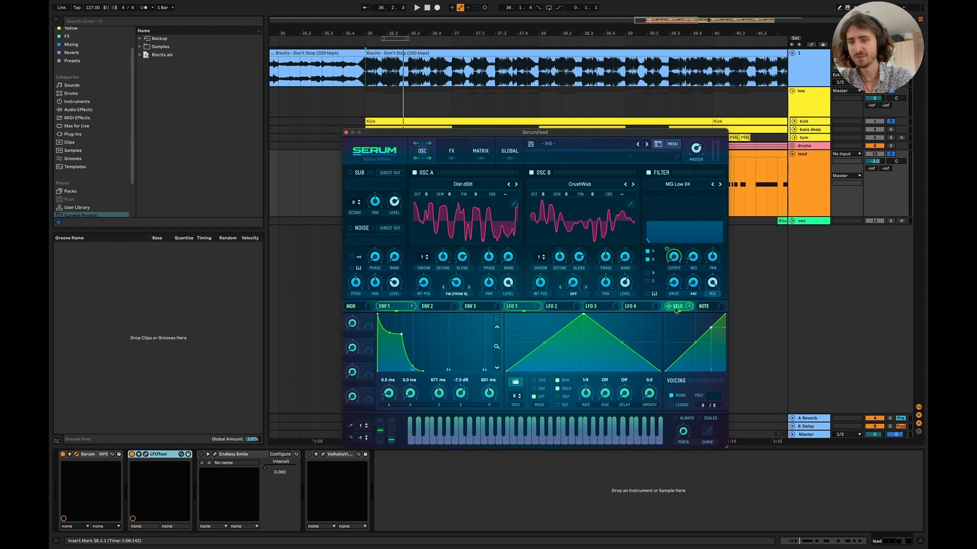
Examine the filter cutoff's modulation source options and its Env 1 routing in the modulation matrix with Velo as auxiliary source.
right_click(675, 258)
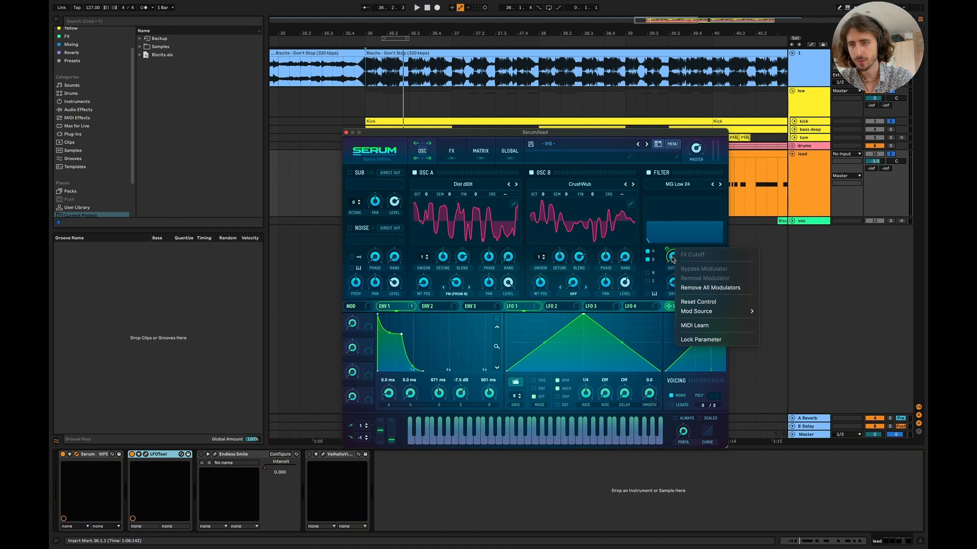
mouse_move(722, 311)
left_click(786, 325)
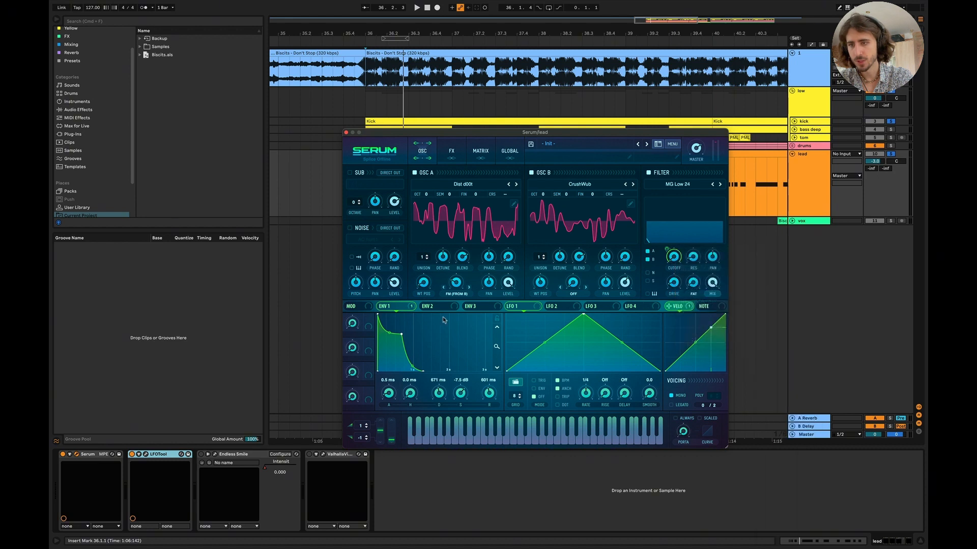
right_click(675, 260)
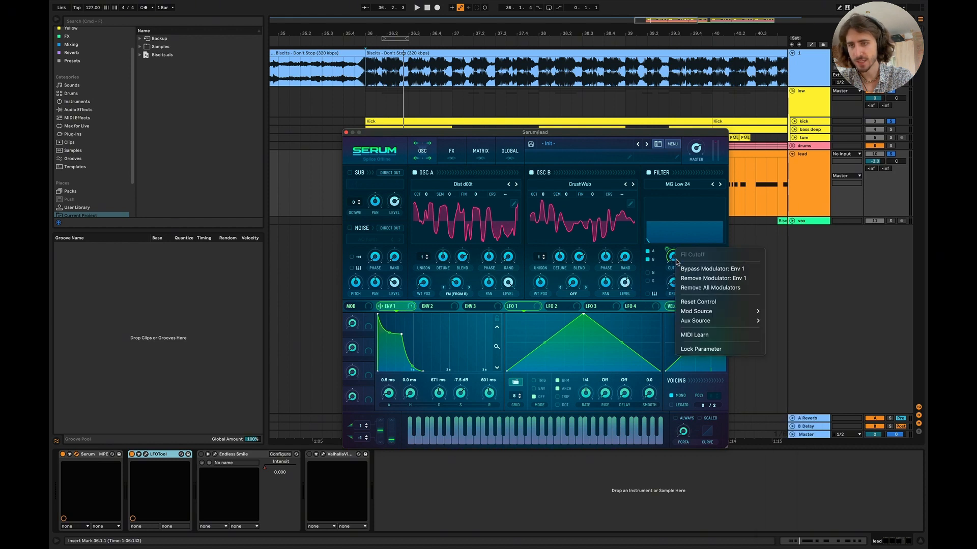
left_click(452, 151)
left_click(480, 151)
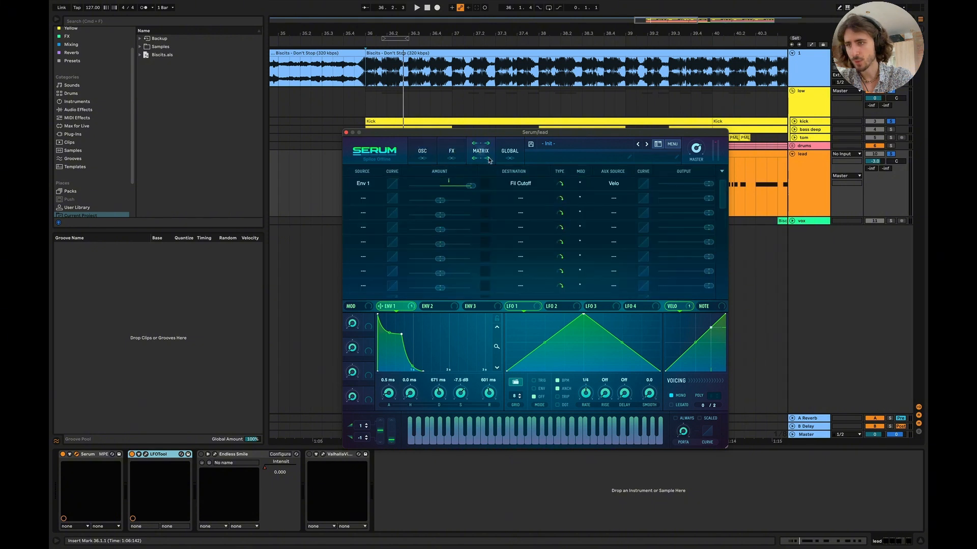
left_click(618, 188)
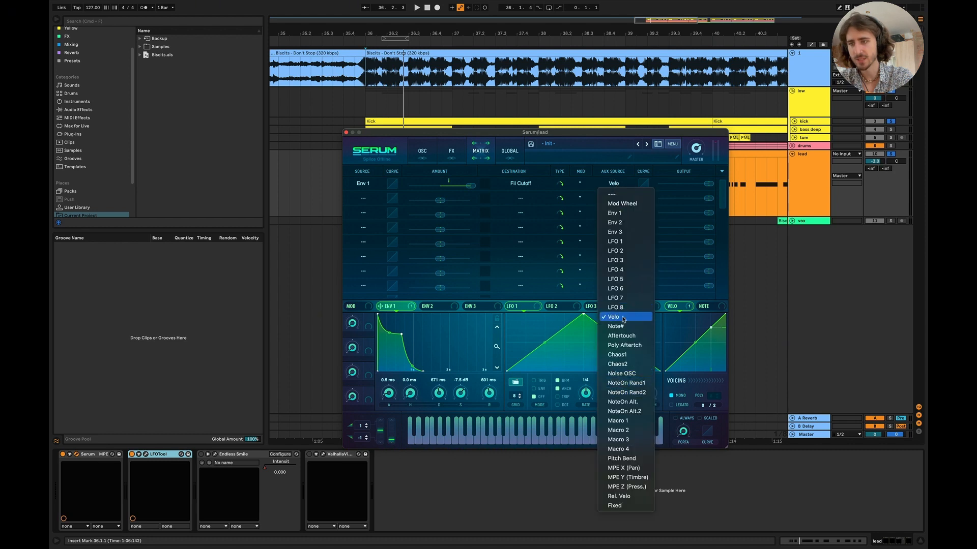
left_click(552, 300)
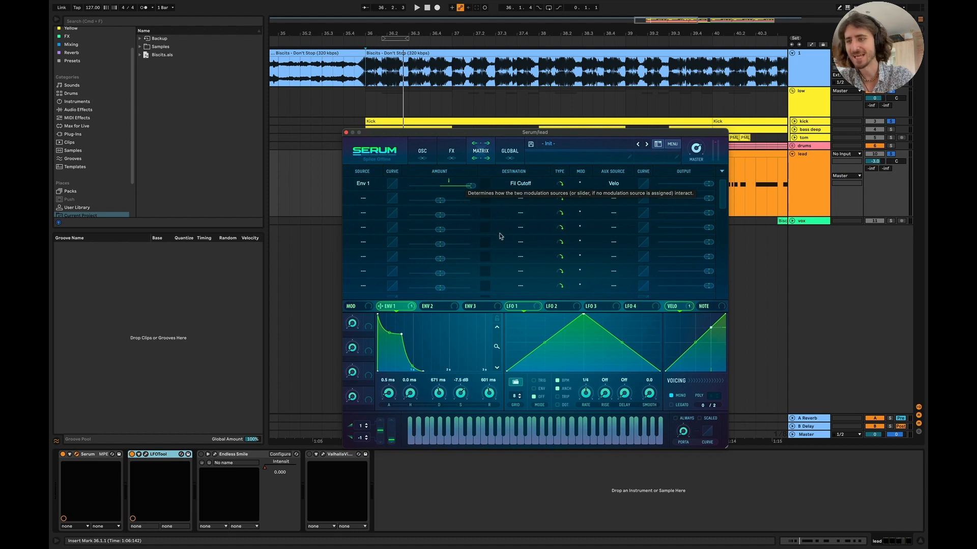
Turn off Serum's distortion, compressor and hyper/dimension effects, inspect the equalizer's high-band frequency, and play the lead with only the equalizer.
left_click(447, 155)
left_click(353, 186)
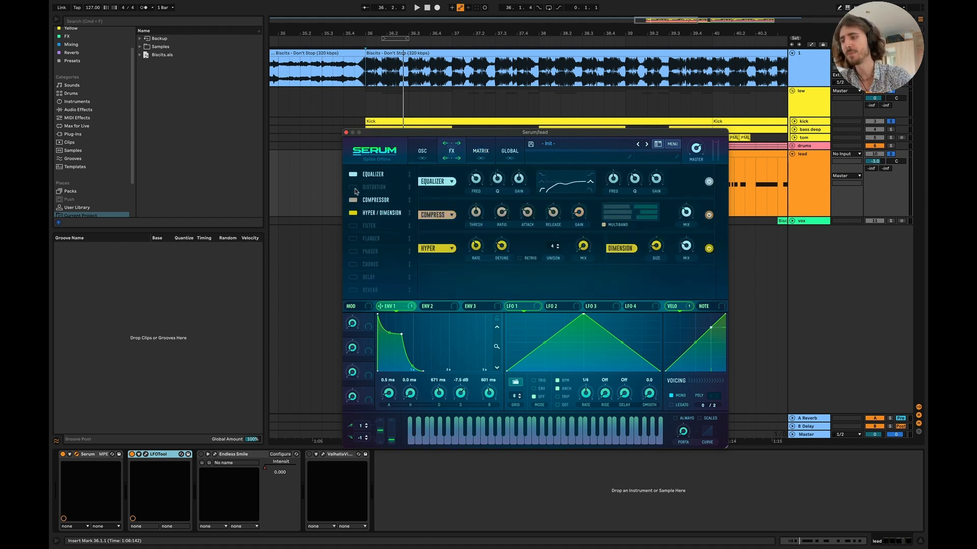
left_click(353, 199)
left_click(353, 213)
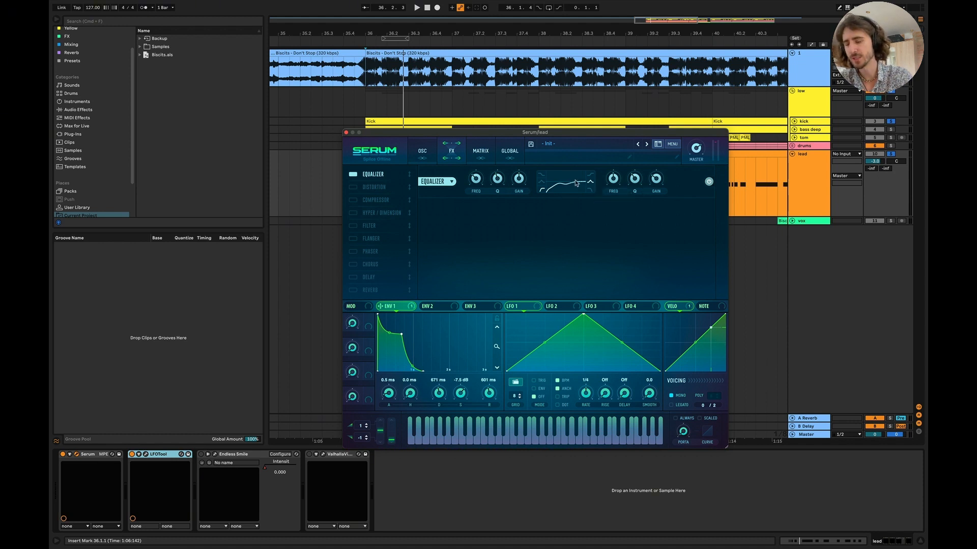
mouse_move(612, 180)
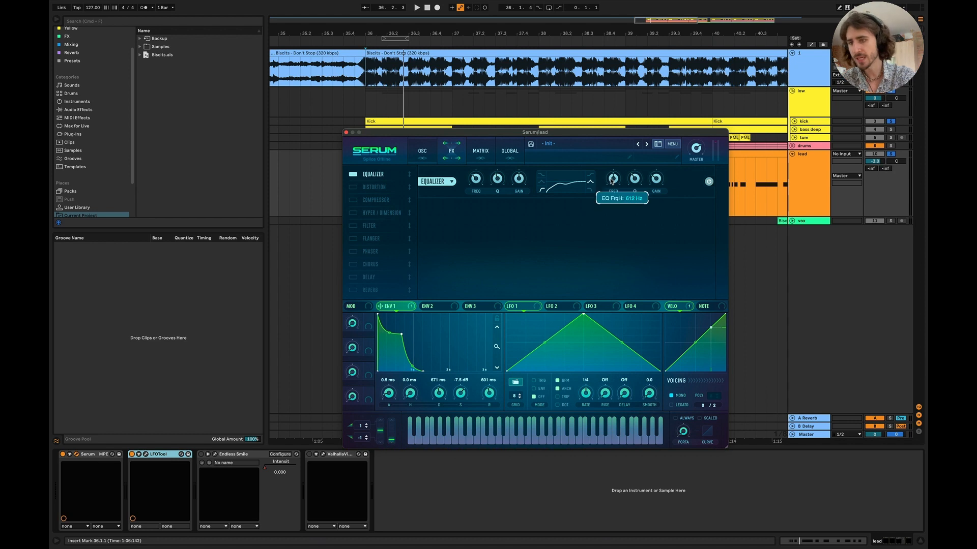
key("space")
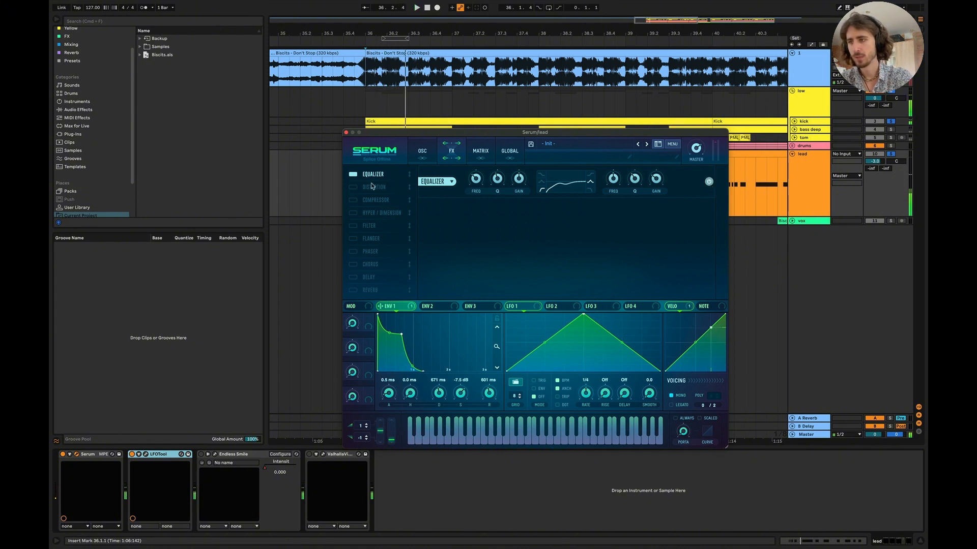
Turn the Tape Sat. distortion back on, check its drive amount, and listen to its effect on the lead.
left_click(353, 187)
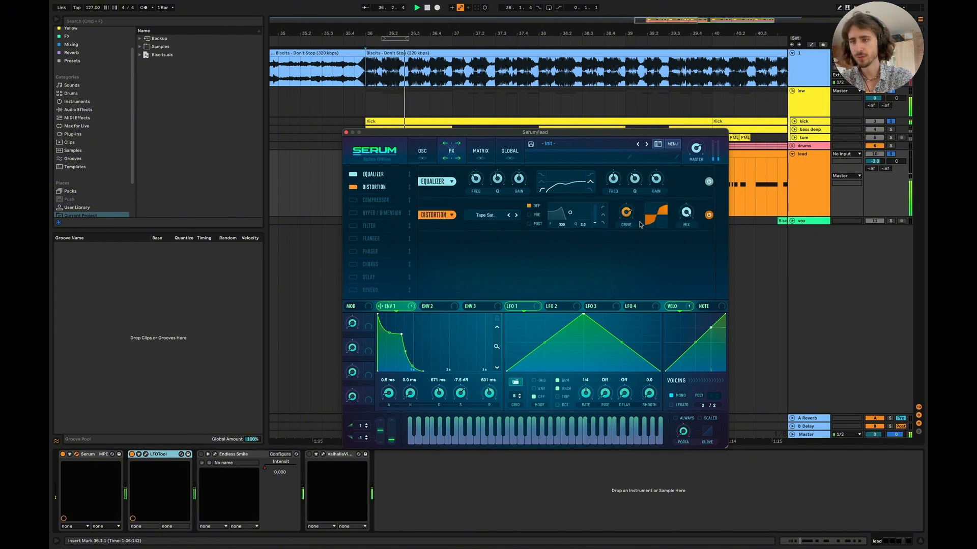
key("space")
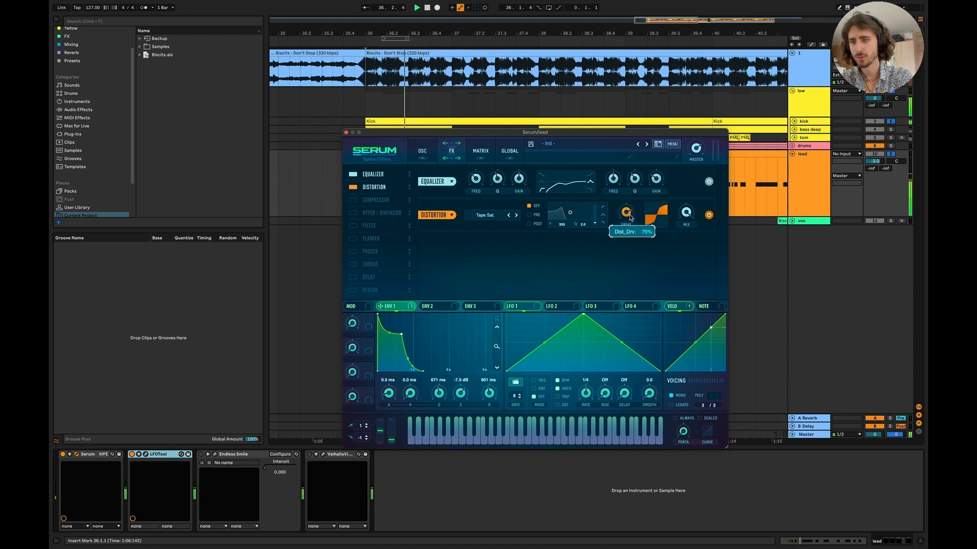
key("space")
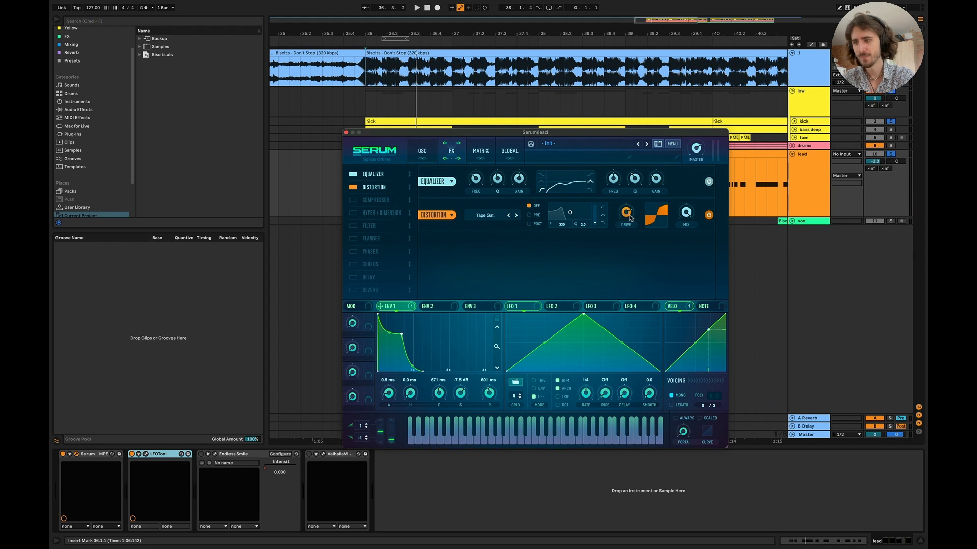
key("space")
key("space")
Turn the multiband compressor back on, check its mix amount, and play the lead from 36.1.1.
left_click(383, 203)
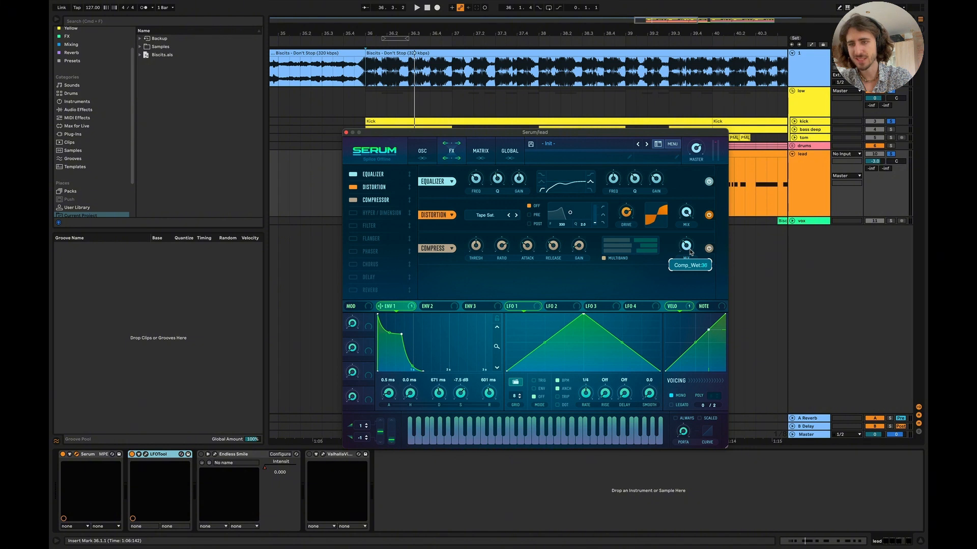
key("space")
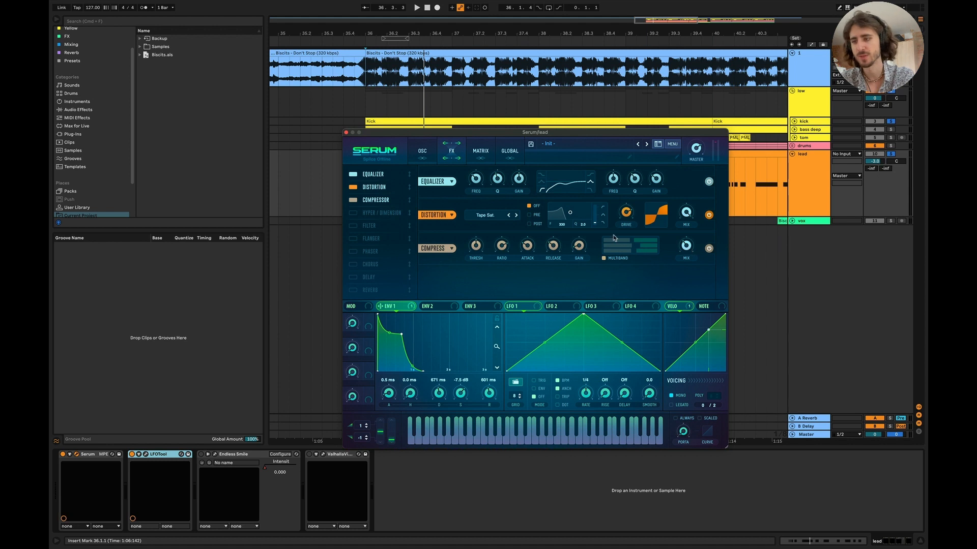
key("space")
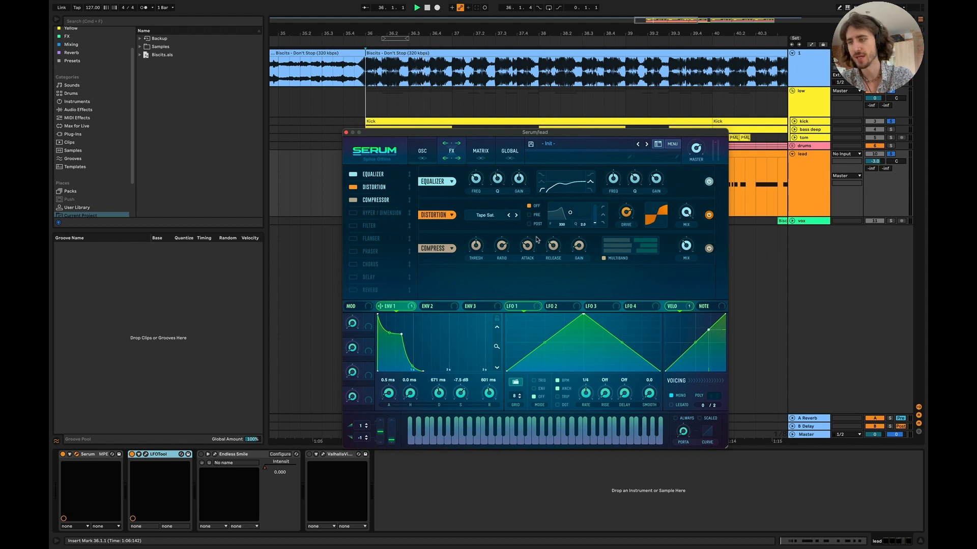
Turn the hyper/dimension effect back on and listen to the lead with all four Serum effects.
left_click(354, 213)
key("space")
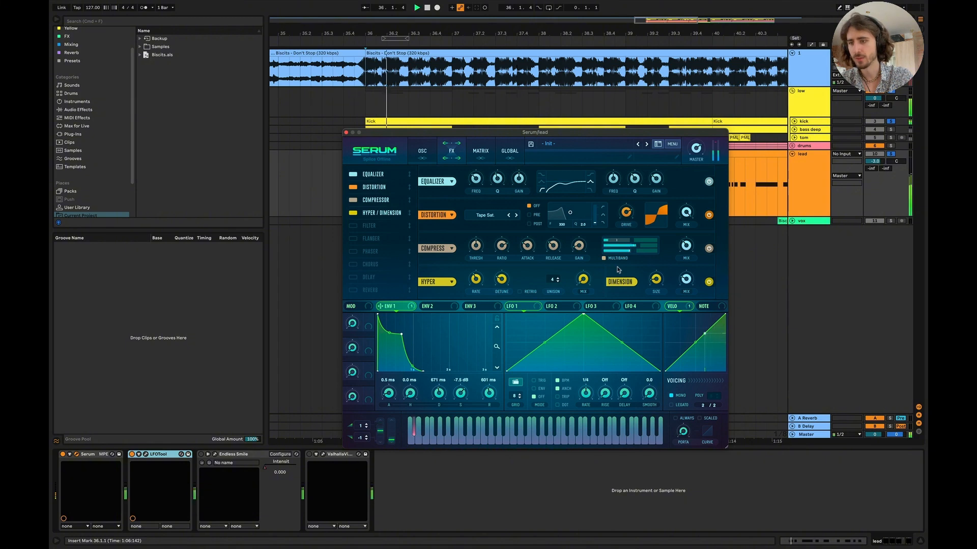
key("space")
key("space")
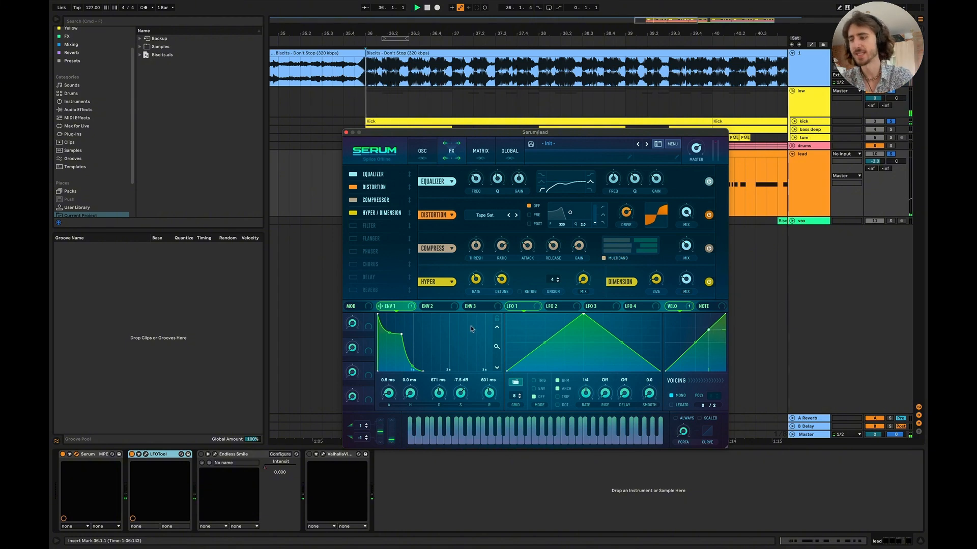
key("space")
Open LFOTool on the lead, set its LFO depth to 65 during playback, and close the plug-in window.
left_click(146, 454)
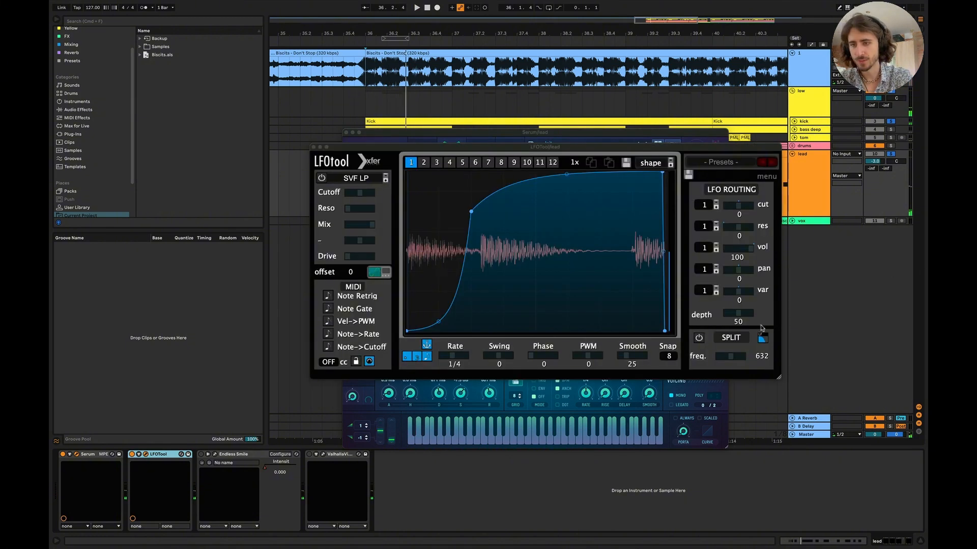
key("space")
left_click_drag(749, 315, 754, 315)
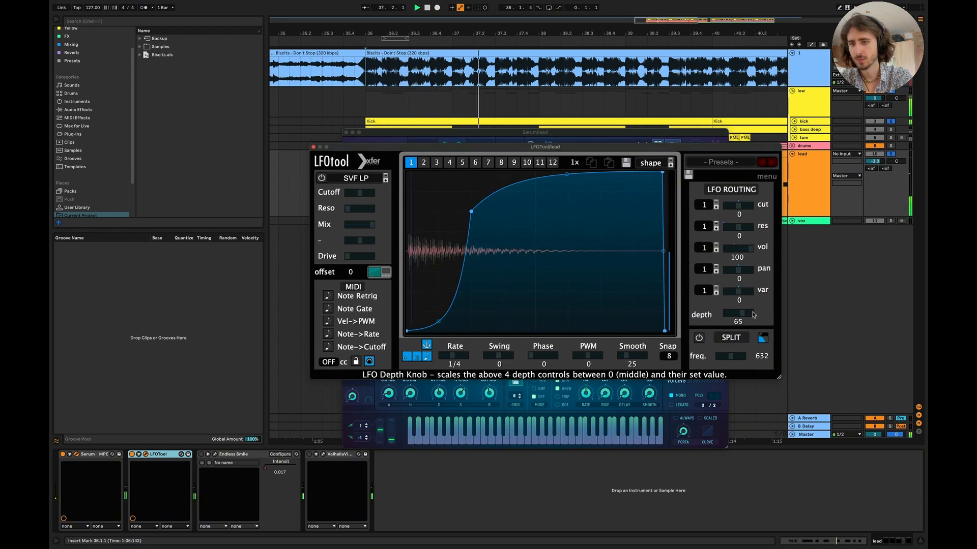
key("space")
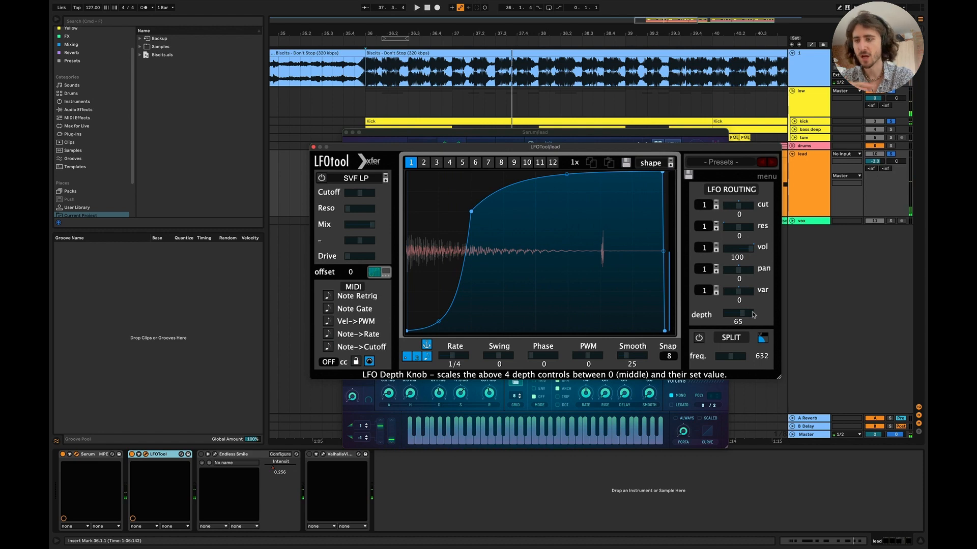
left_click(313, 147)
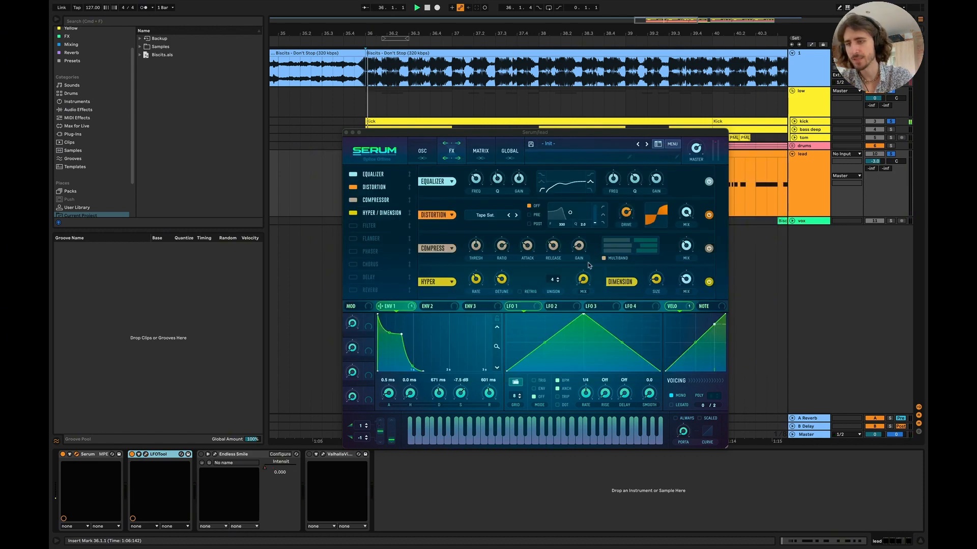
Play the lead with its effects again and close the Serum window.
key("space")
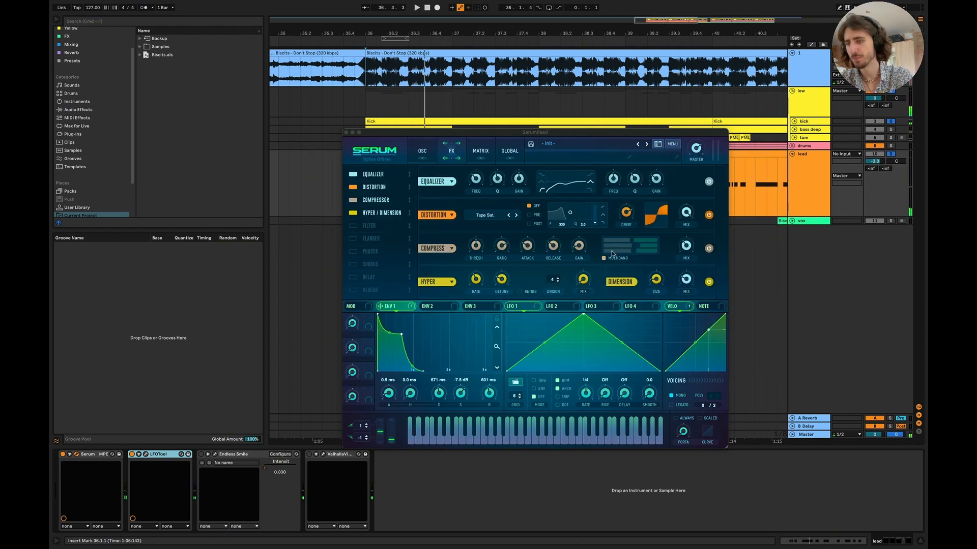
key("space")
left_click(346, 133)
key("space")
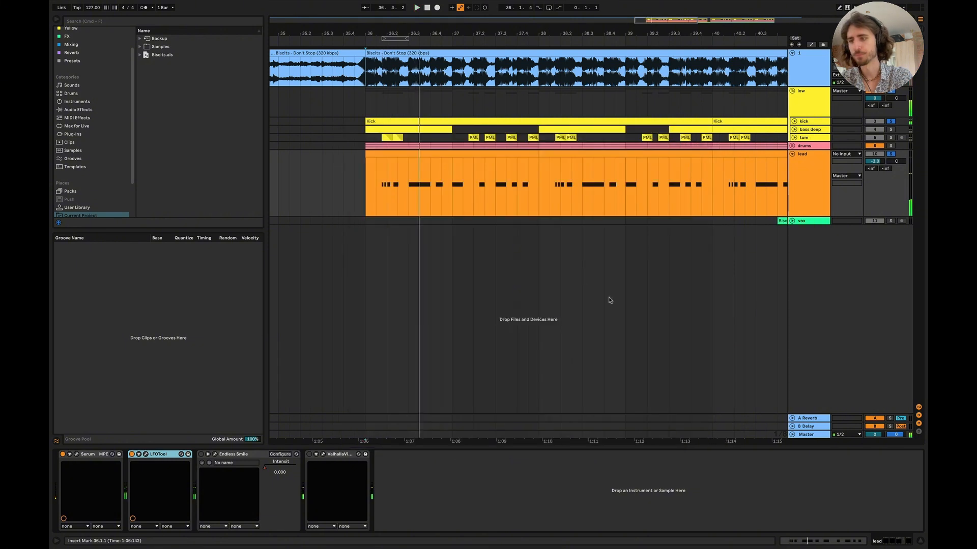
Switch to Keynote, show the slide on pitch bend automation, and return to Ableton Live.
left_click(514, 154)
key("super+Tab")
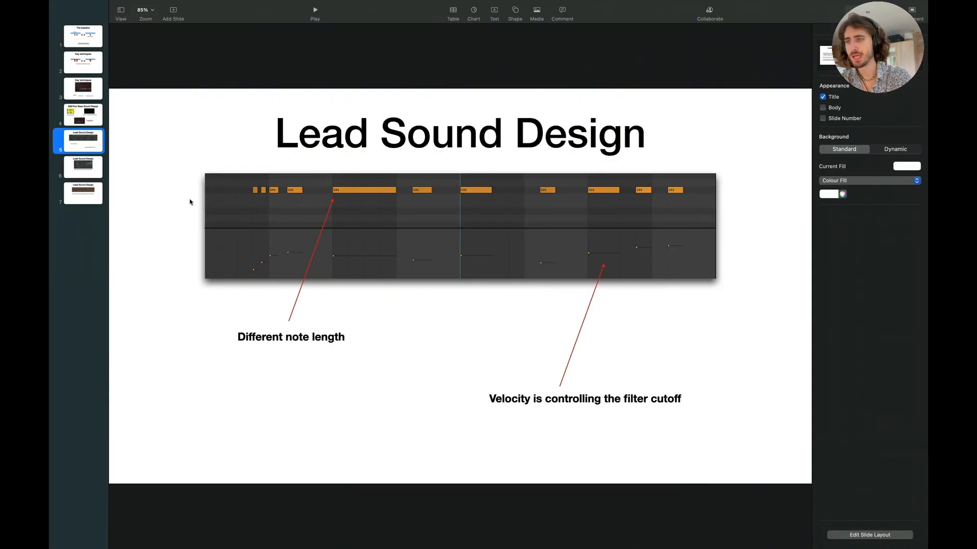
key("Down")
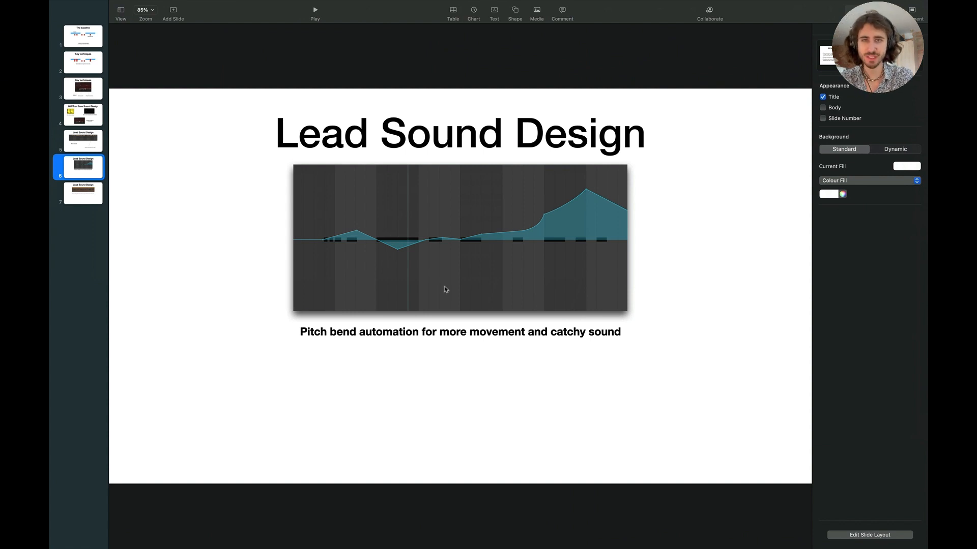
key("super+Tab")
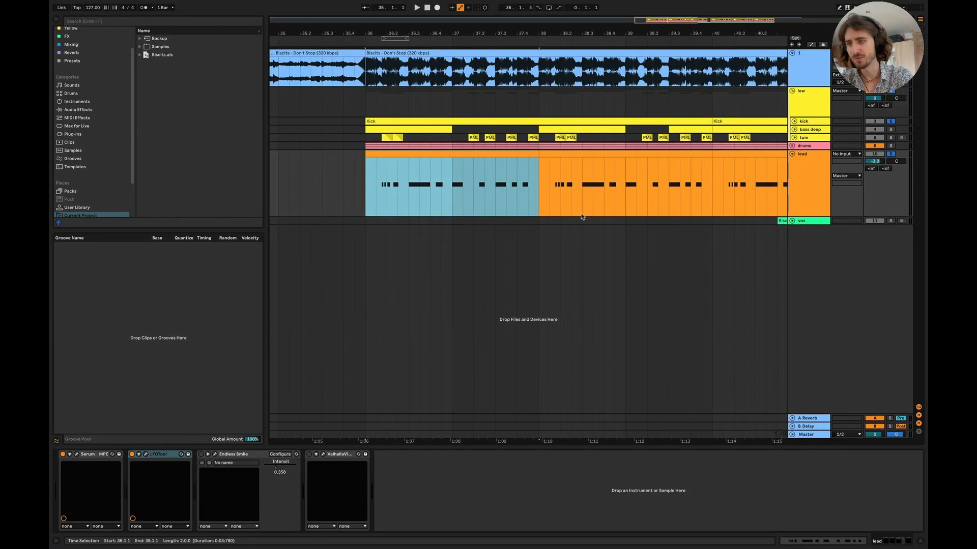
Open the first lead clip, show its MIDI Ctrl Pitch Bend envelope, and play the clip.
left_click(453, 206)
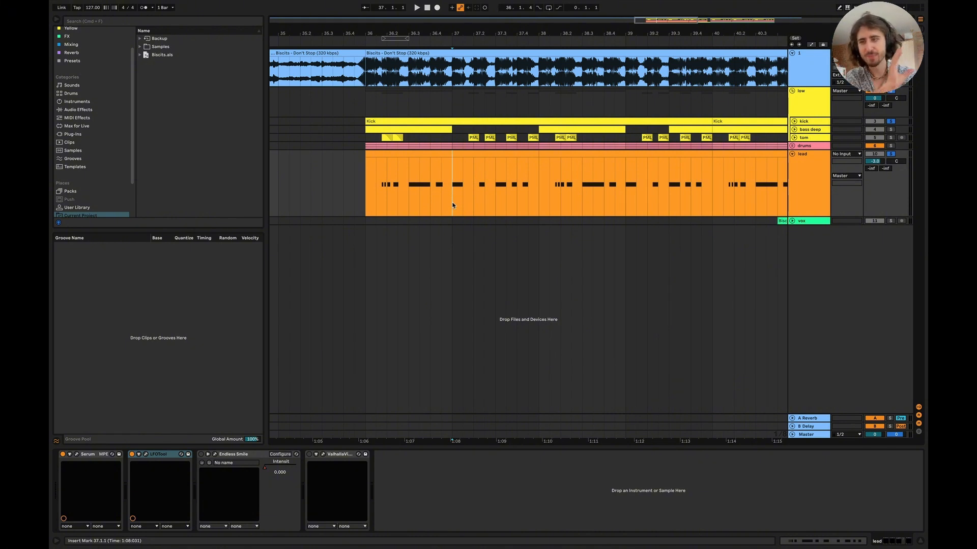
double_click(417, 155)
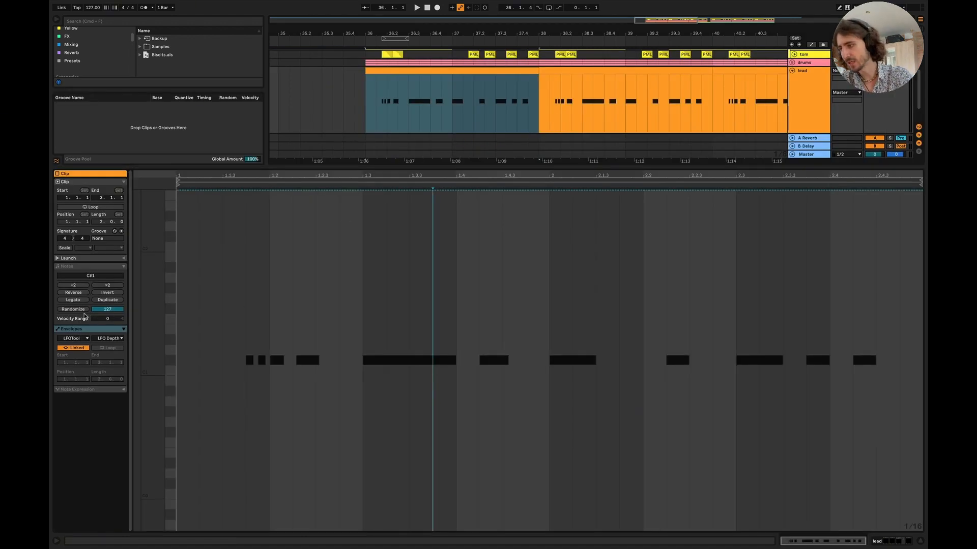
left_click(81, 330)
left_click(81, 339)
left_click(74, 352)
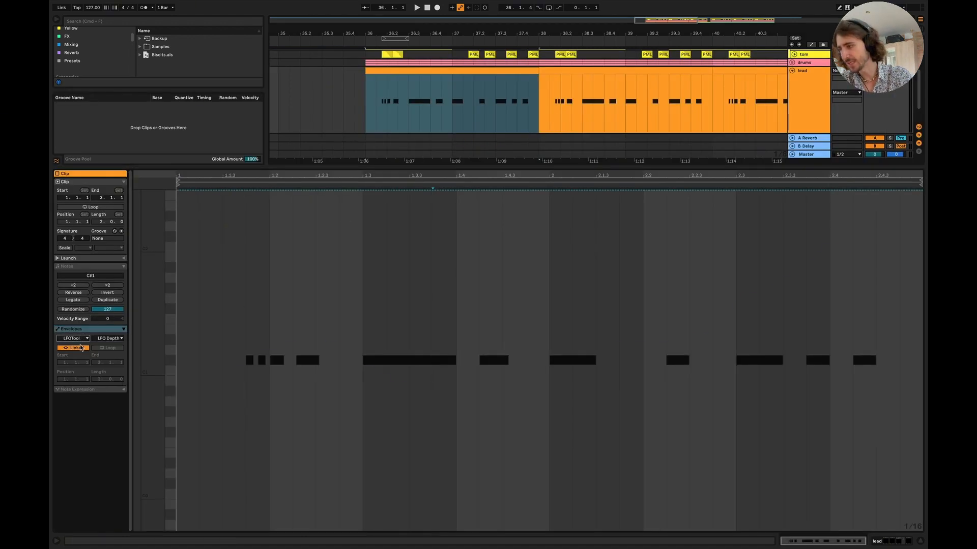
key("space")
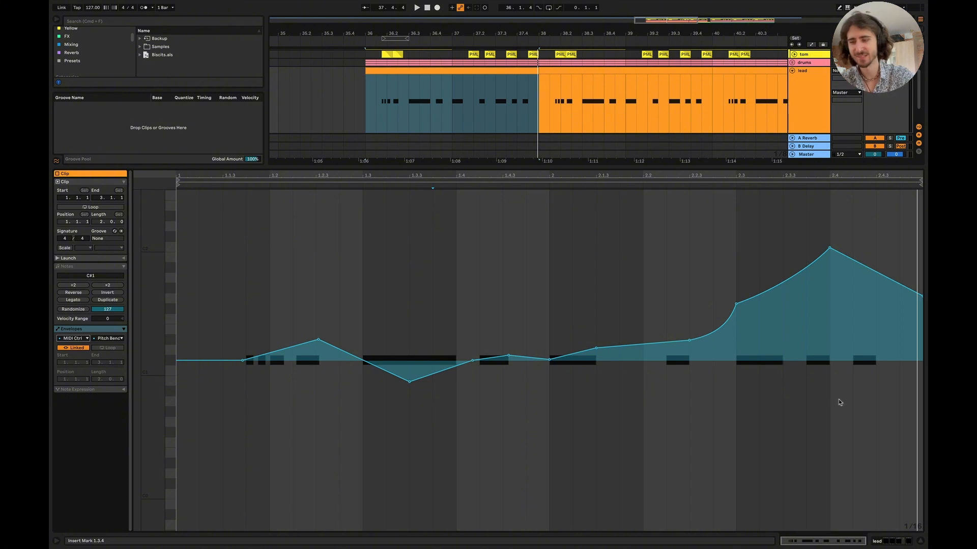
Open Serum on the lead to check its pitch bend range, and close the plug-in window.
key("shift+Tab")
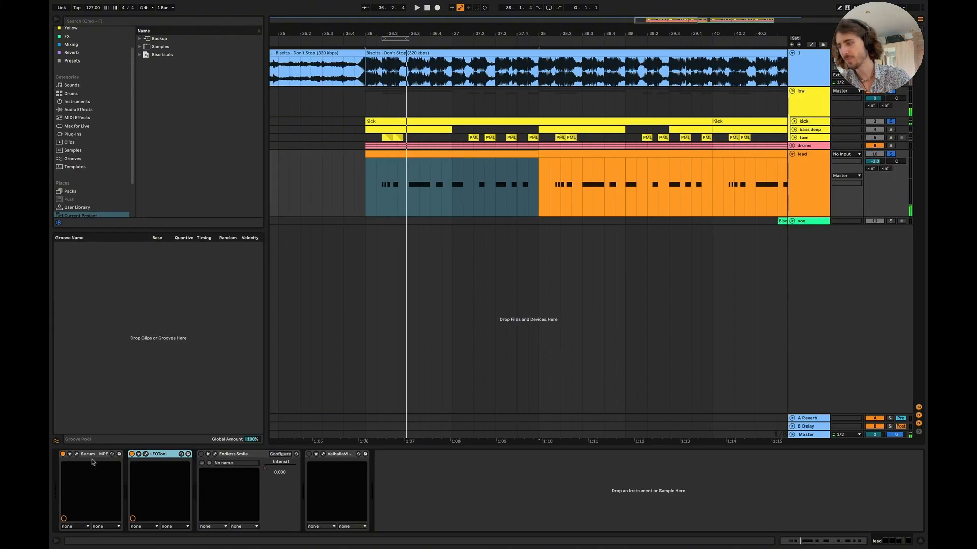
left_click(76, 456)
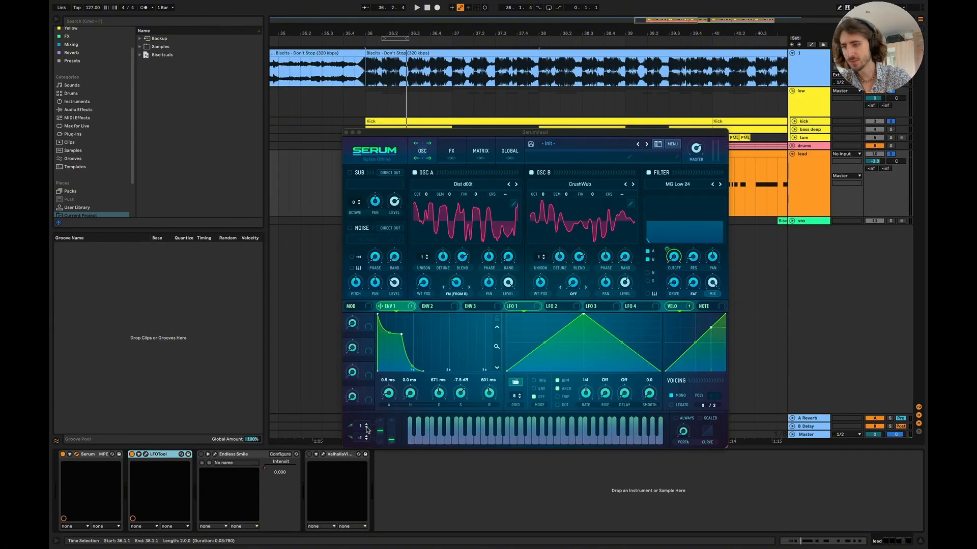
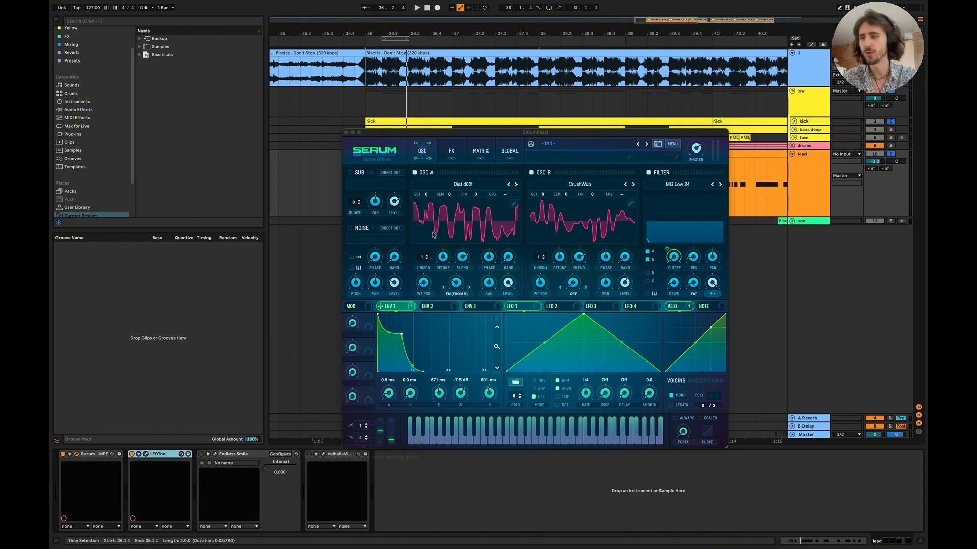
left_click(346, 133)
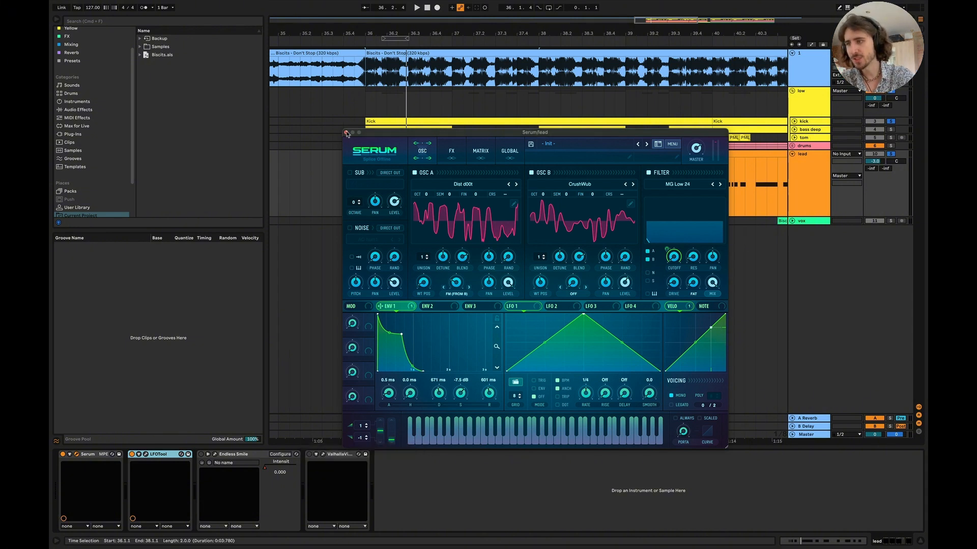
left_click(346, 134)
In the first lead clip's pitch bend envelope, slightly lower the point before the final rise and select the range 2.3.1 to 2.4.3.
double_click(456, 156)
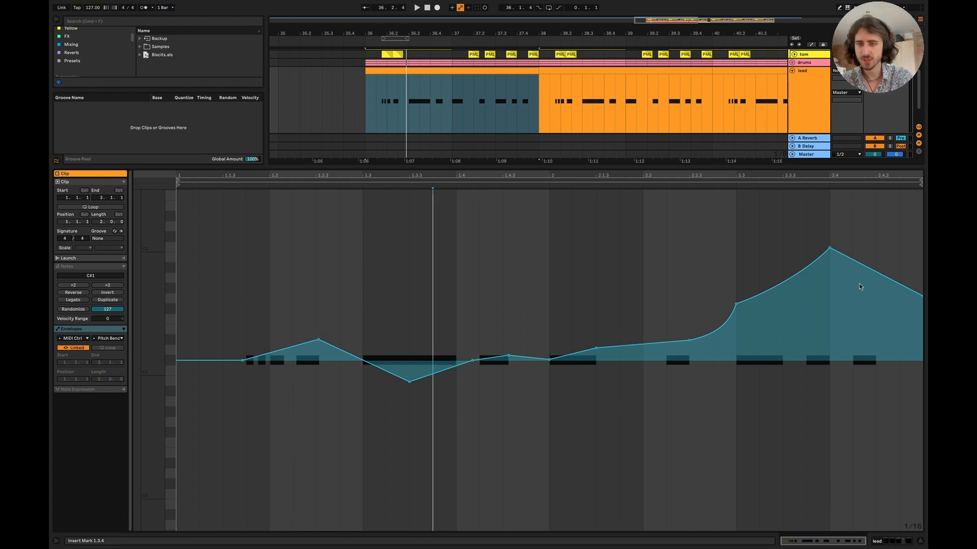
key("space")
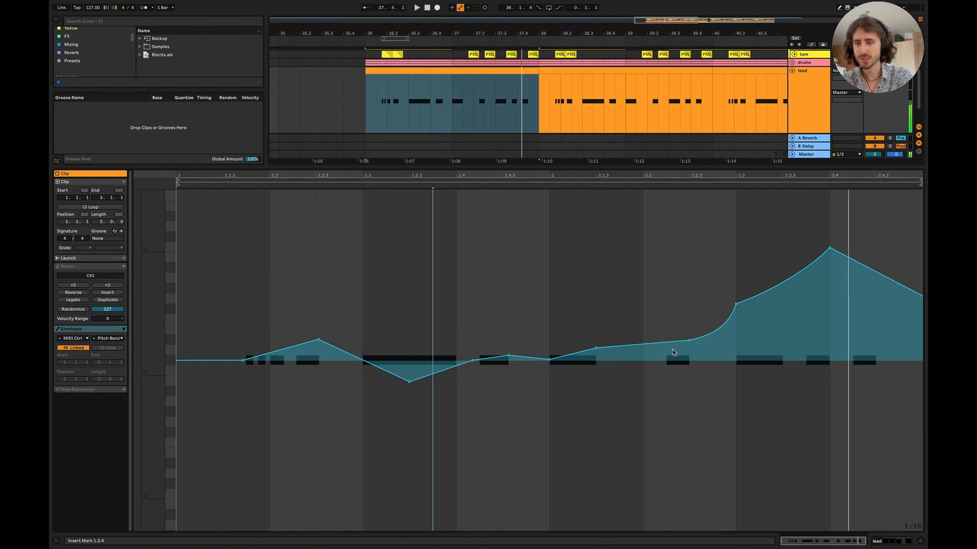
left_click_drag(688, 340, 688, 346)
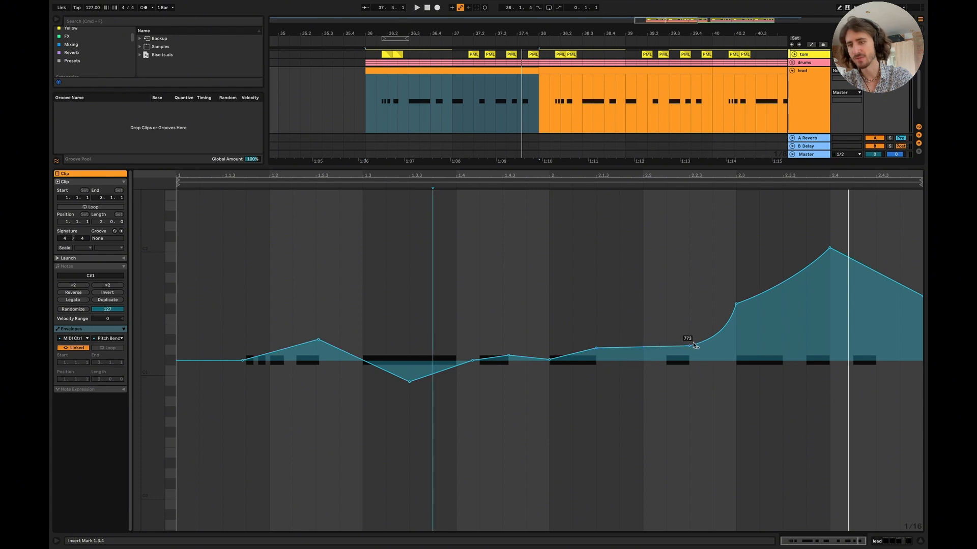
left_click(753, 287)
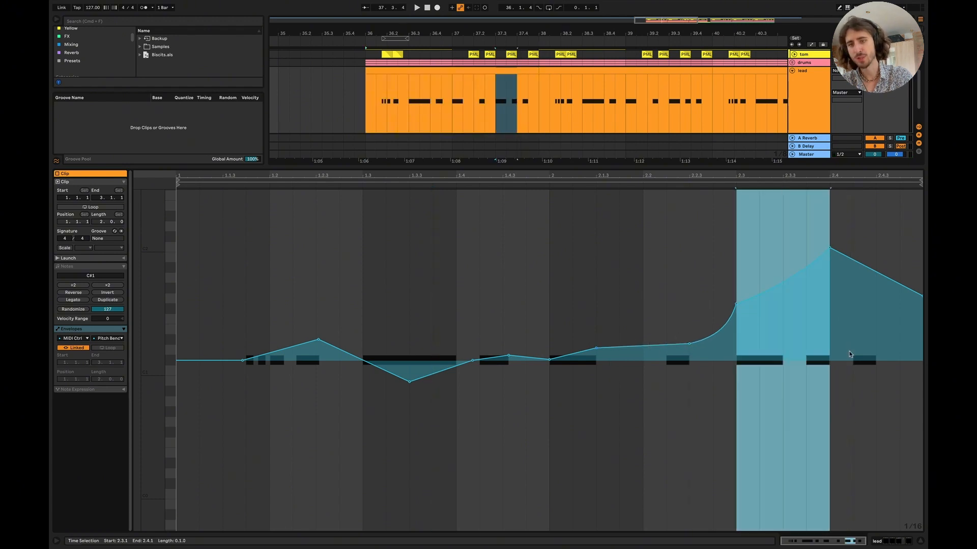
left_click_drag(849, 352, 878, 393)
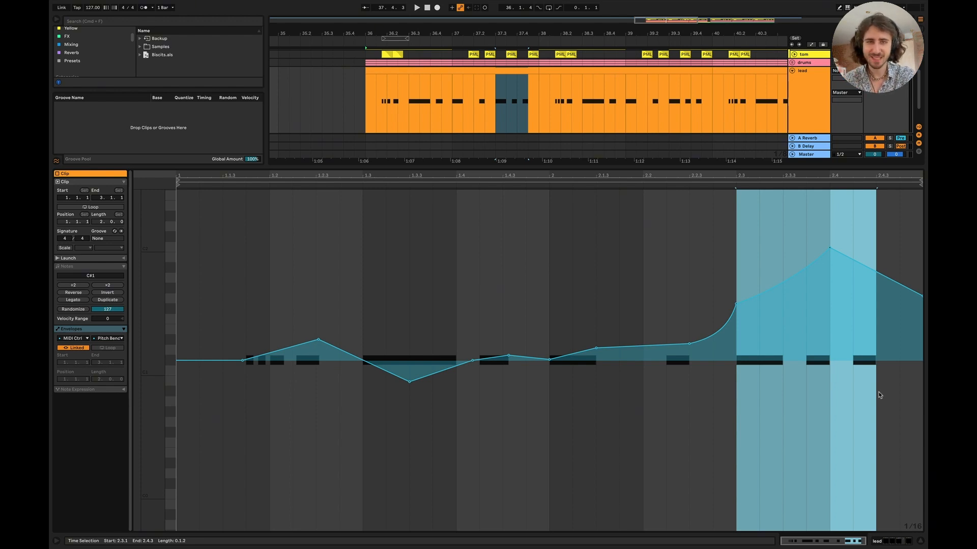
Activate the bass deep and tom tracks, solo the drums, and listen to the arrangement from 36.1.1.
left_click(920, 542)
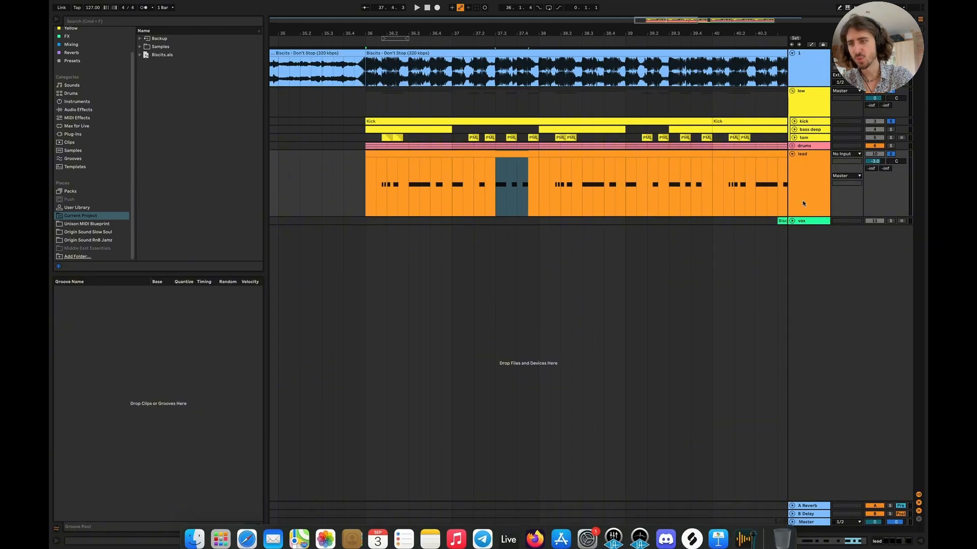
left_click(875, 130)
left_click(875, 137)
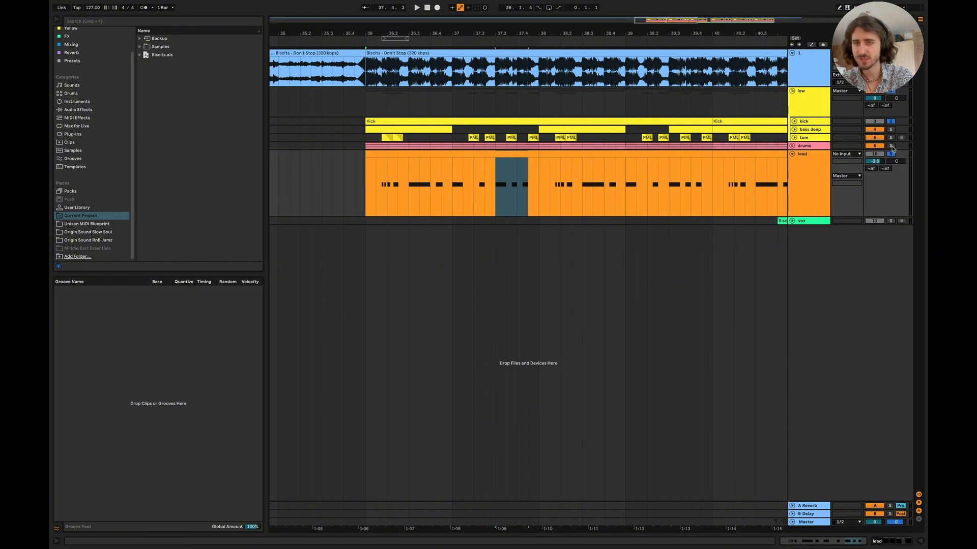
left_click(891, 146)
left_click(377, 198)
key("space")
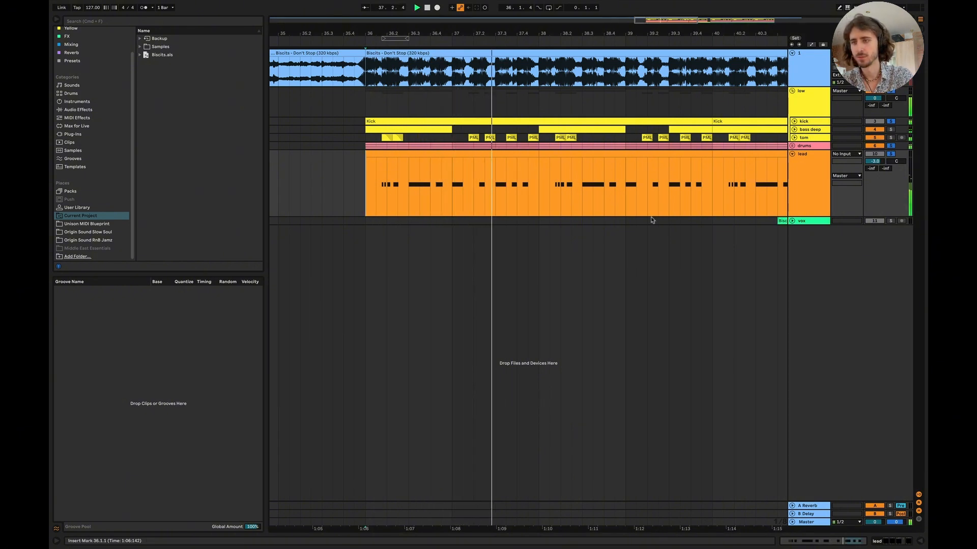
key("space")
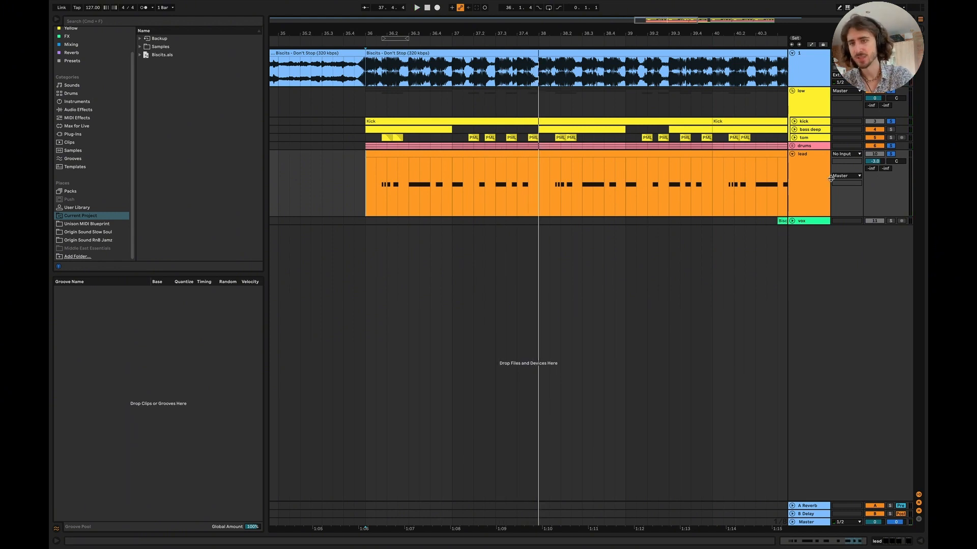
Show the lead's devices, switch to Keynote for the reverb and delay automation slide, and return to Ableton Live.
double_click(793, 151)
key("super+Tab")
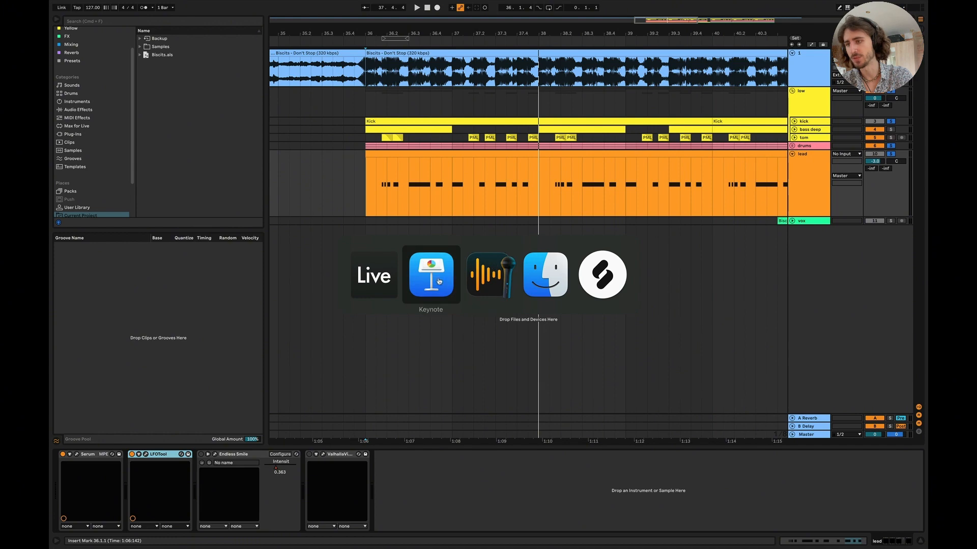
left_click(437, 282)
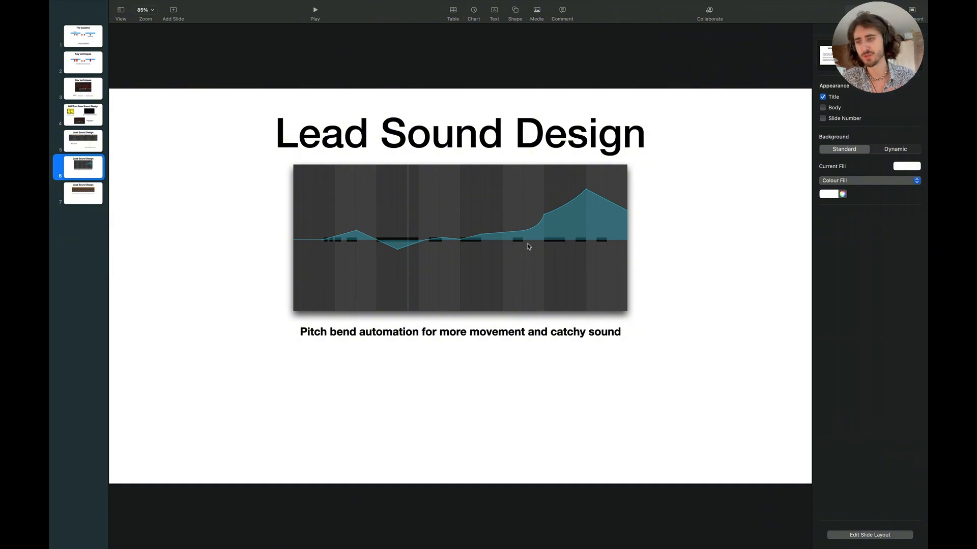
key("Down")
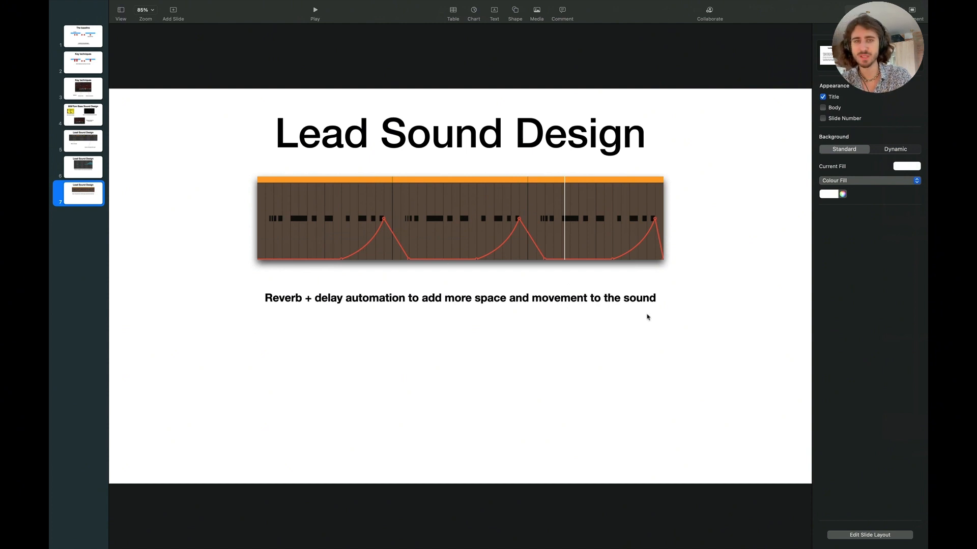
key("super+Tab")
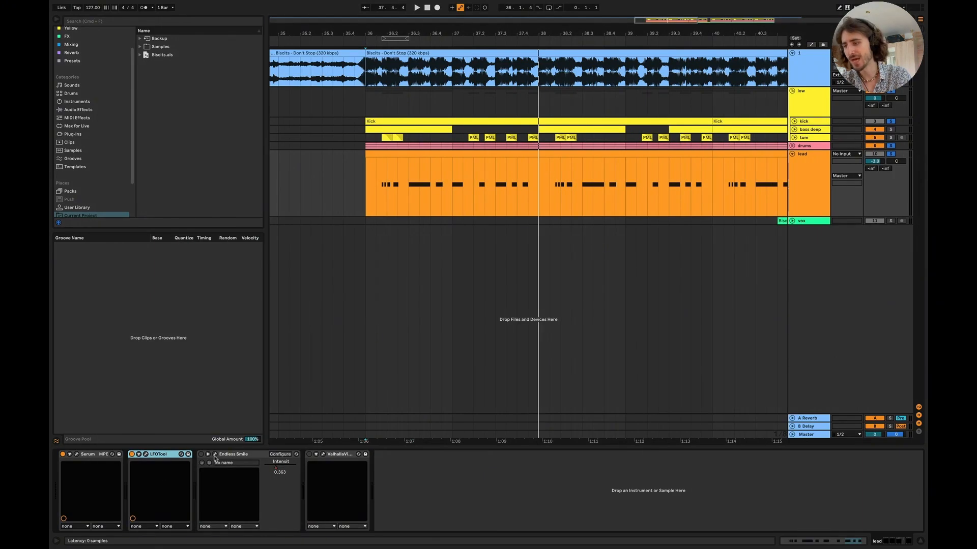
Turn on Endless Smile on the lead, check its preset and intensity, and close the plug-in window.
left_click(215, 454)
left_click(201, 454)
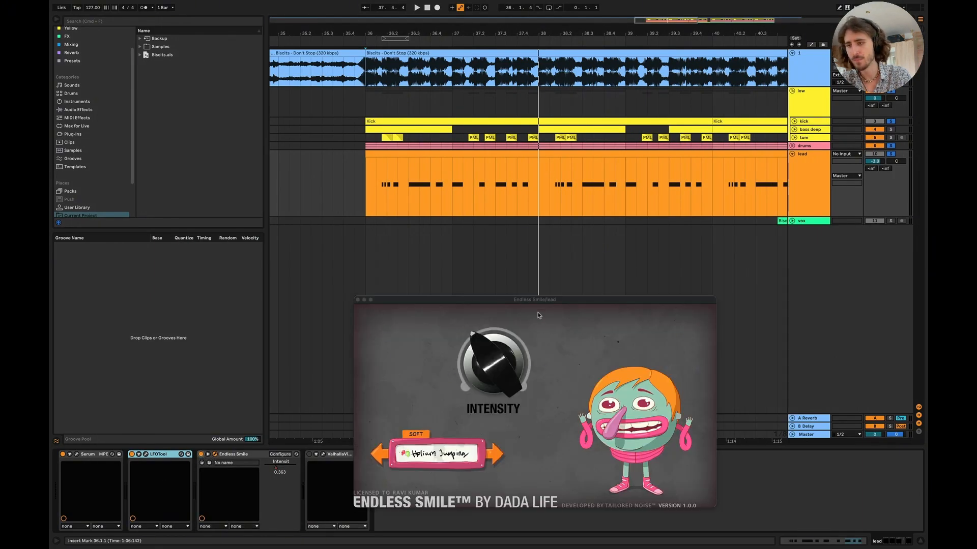
left_click_drag(538, 301, 545, 282)
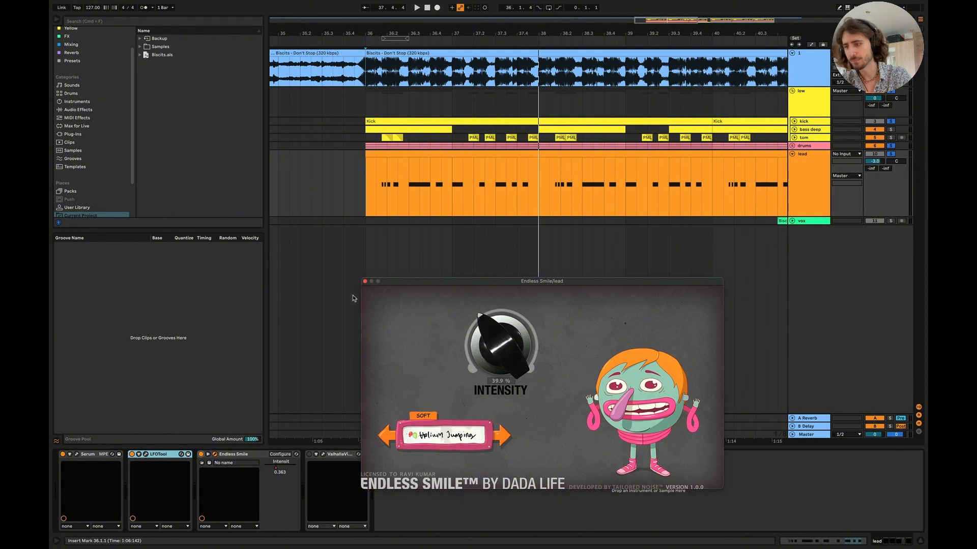
left_click(364, 282)
Show the Endless Smile Intensity automation on the lead track and listen to its rise from 36.4.1.
right_click(276, 475)
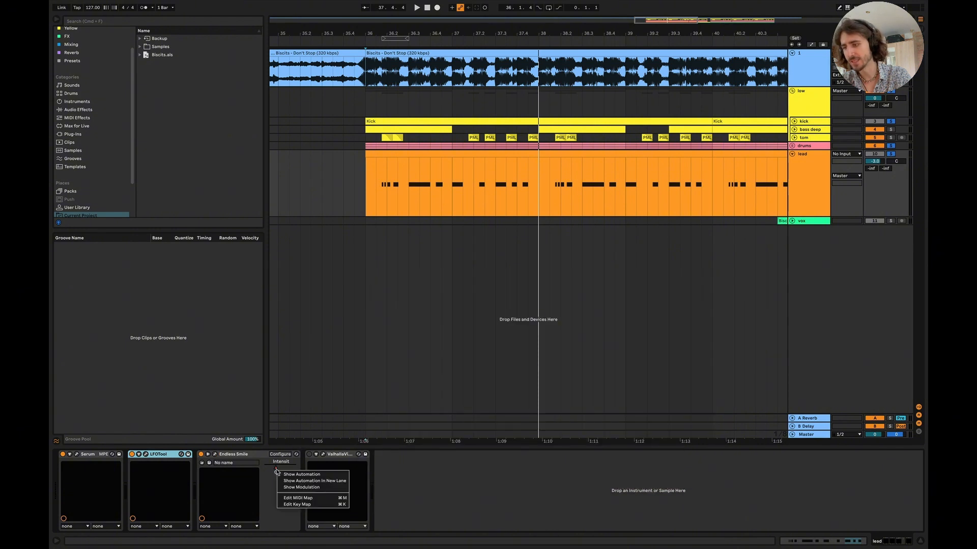
left_click(300, 475)
left_click(461, 193)
left_click(482, 186)
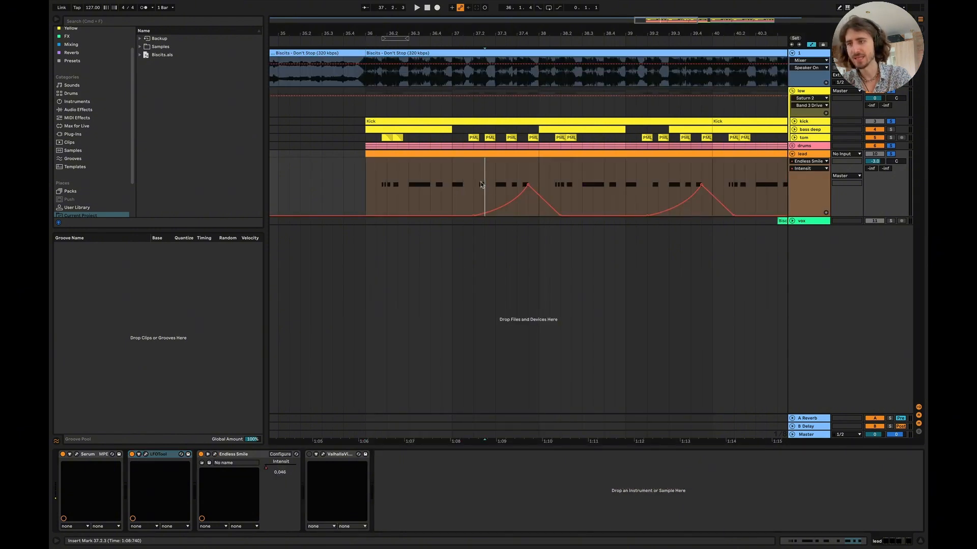
left_click(427, 203)
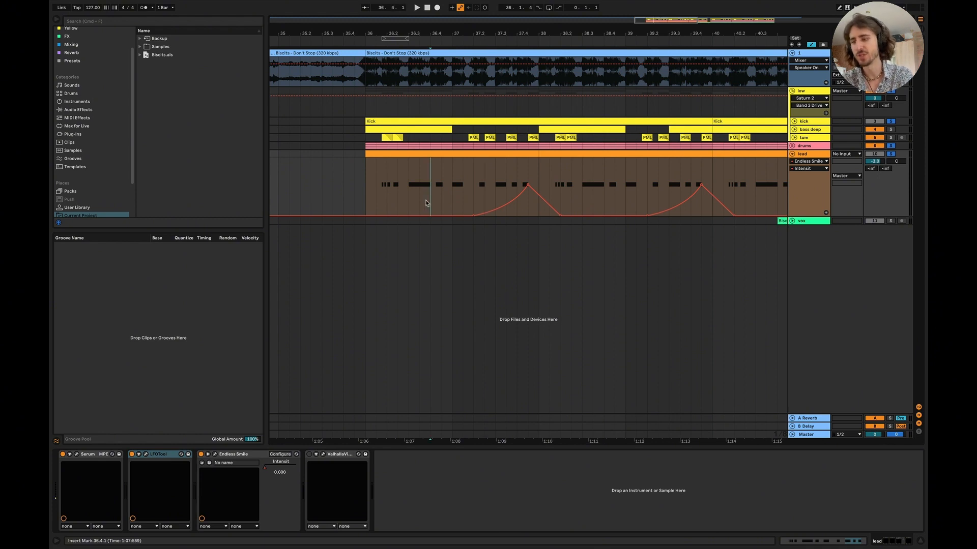
key("space")
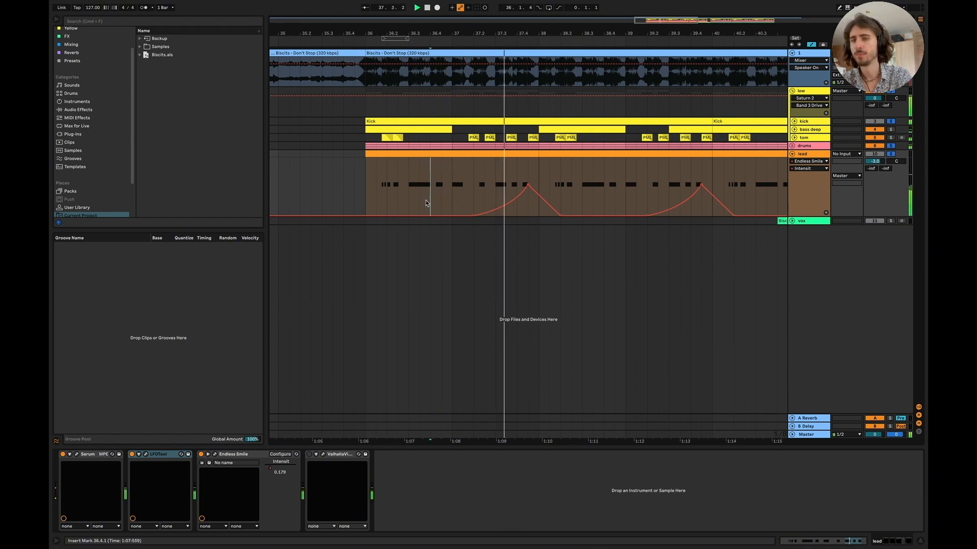
key("space")
left_click(485, 194)
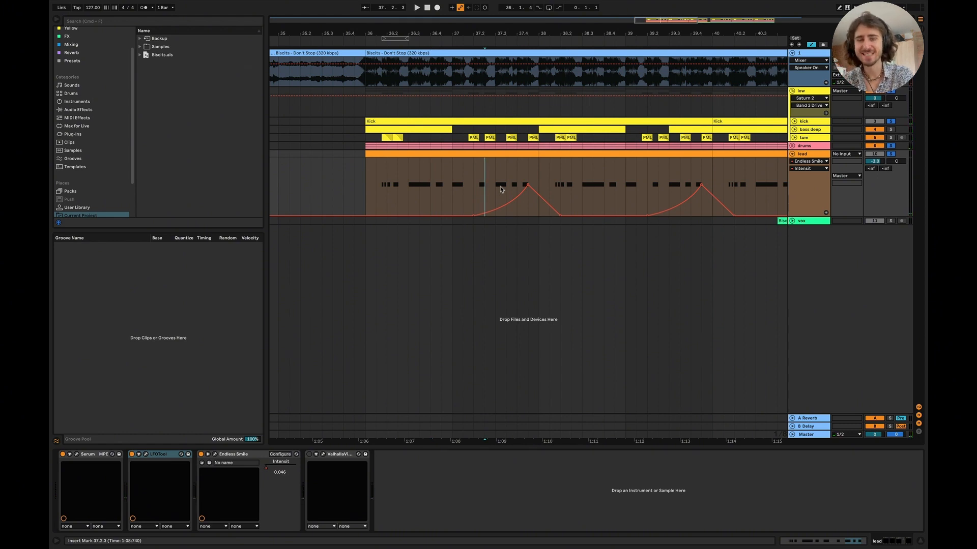
Turn on and open ValhallaVintageVerb on the lead, and set its mix to 9.8 %.
left_click(324, 455)
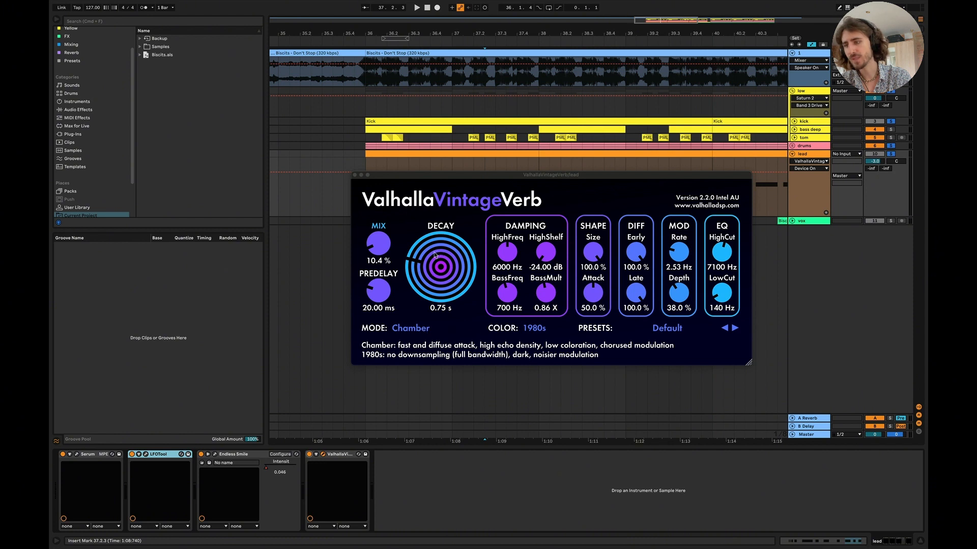
left_click_drag(379, 243, 378, 246)
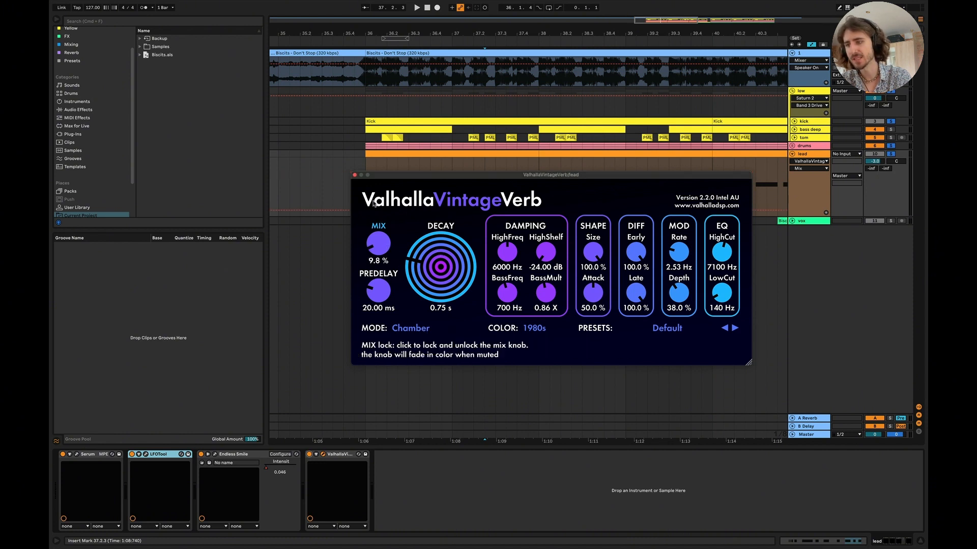
Close the ValhallaVintageVerb window and listen to the lead in the mix from 37.2.1.
left_click(355, 175)
left_click(452, 176)
key("space")
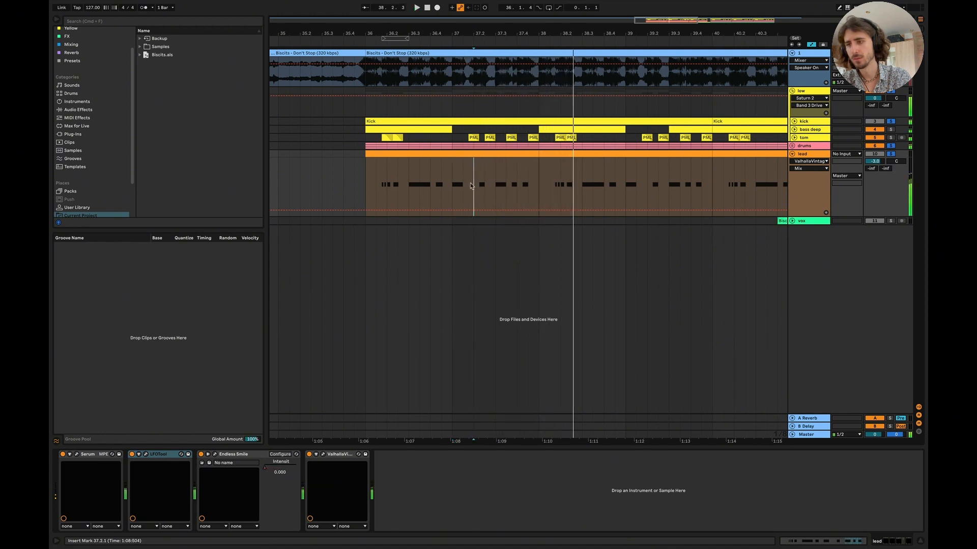
left_click(471, 184)
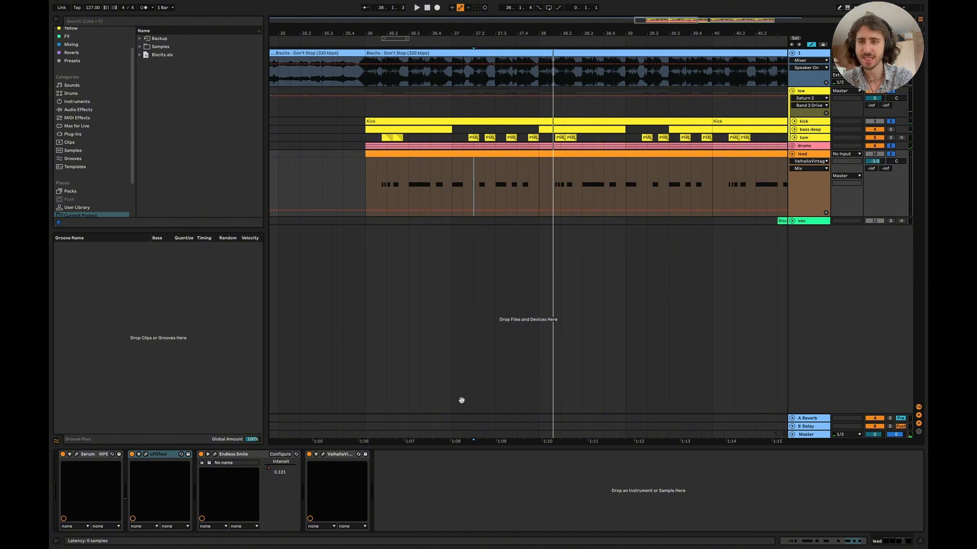
Show the Reverb device on the A Reverb return track and play the section from 37.2.1.
left_click(802, 418)
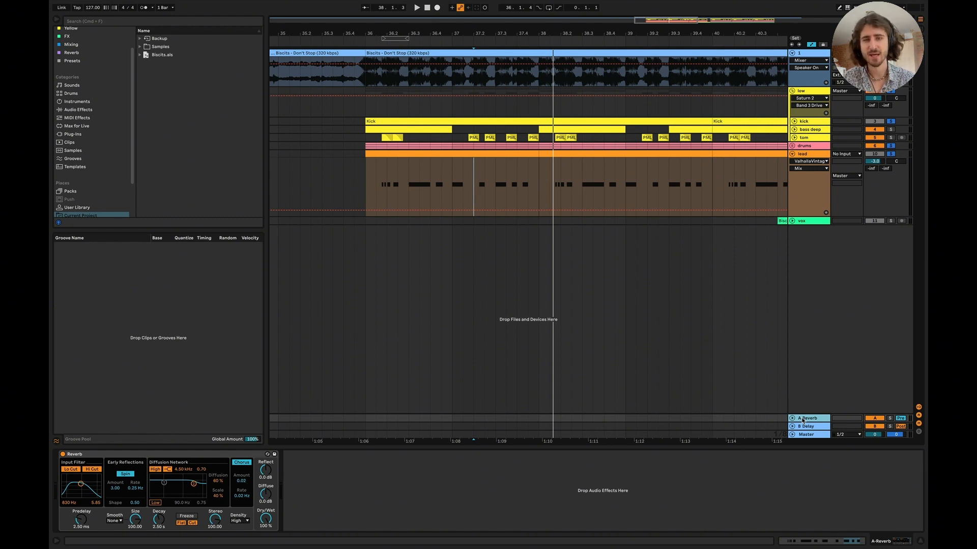
key("space")
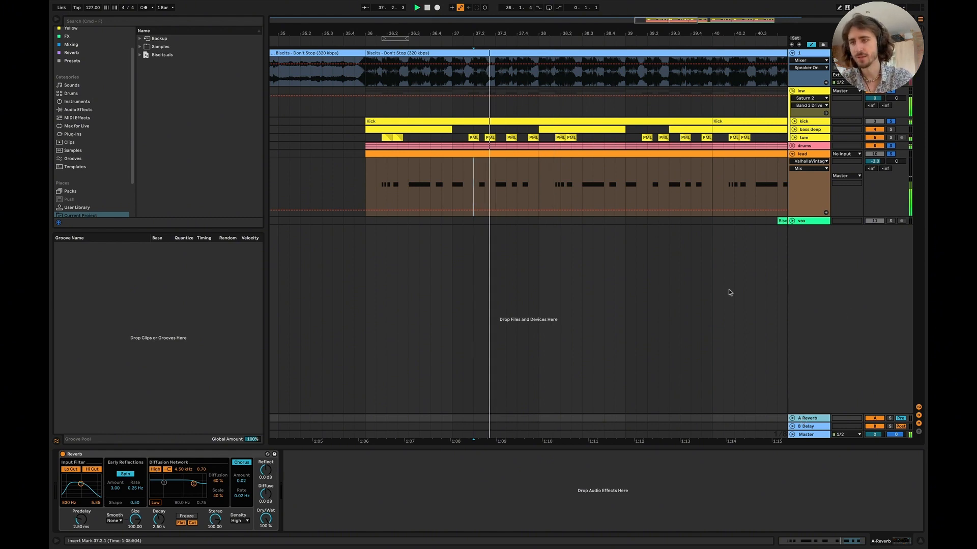
scroll(541, 253, "right", 4)
scroll(542, 252, "down", 5)
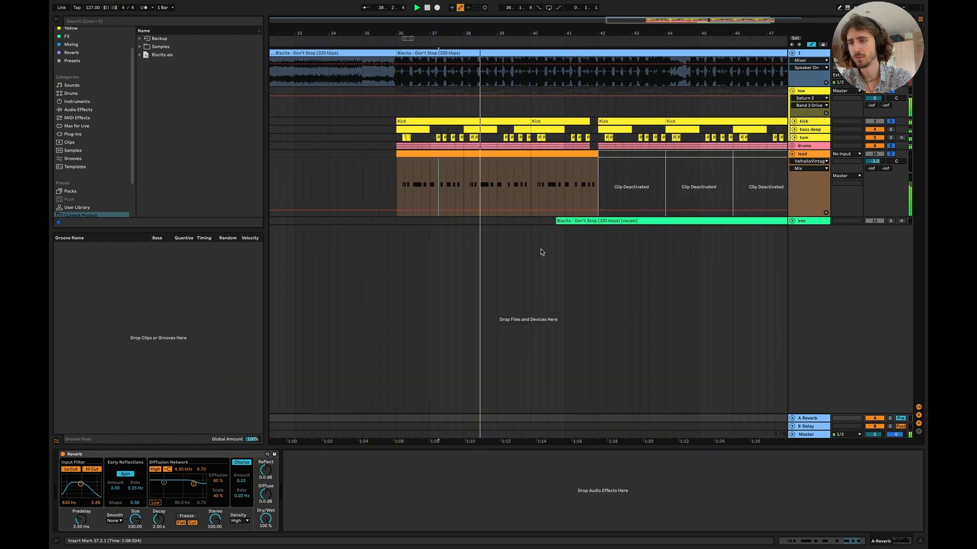
scroll(542, 252, "up", 4)
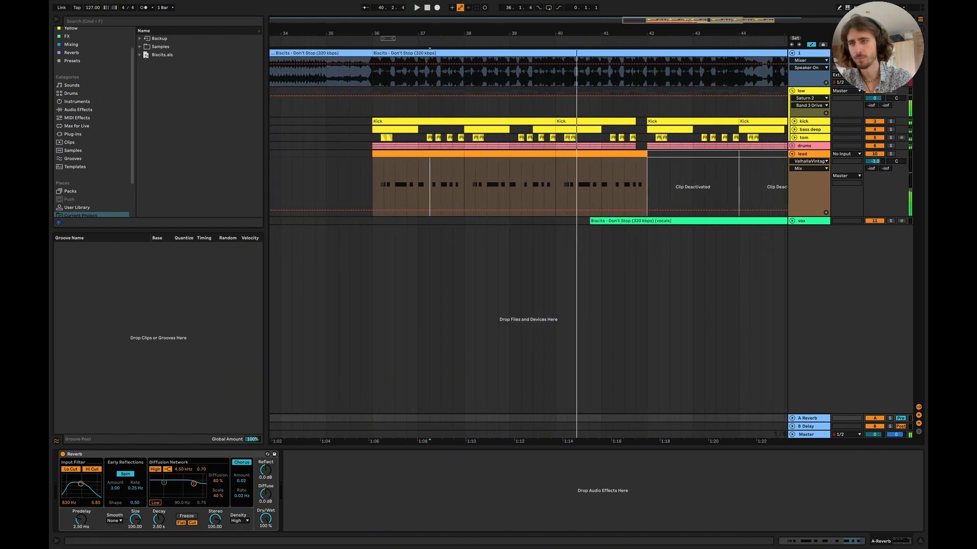
Solo the Biscits reference track and listen to it from 37.3.1 and from 44.4.1, hiding the device view.
left_click(890, 53)
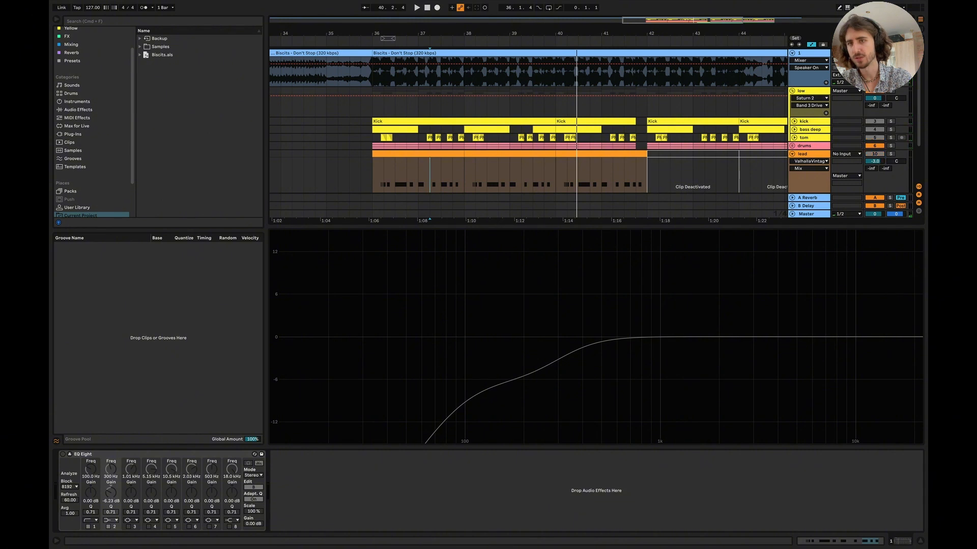
left_click(440, 83)
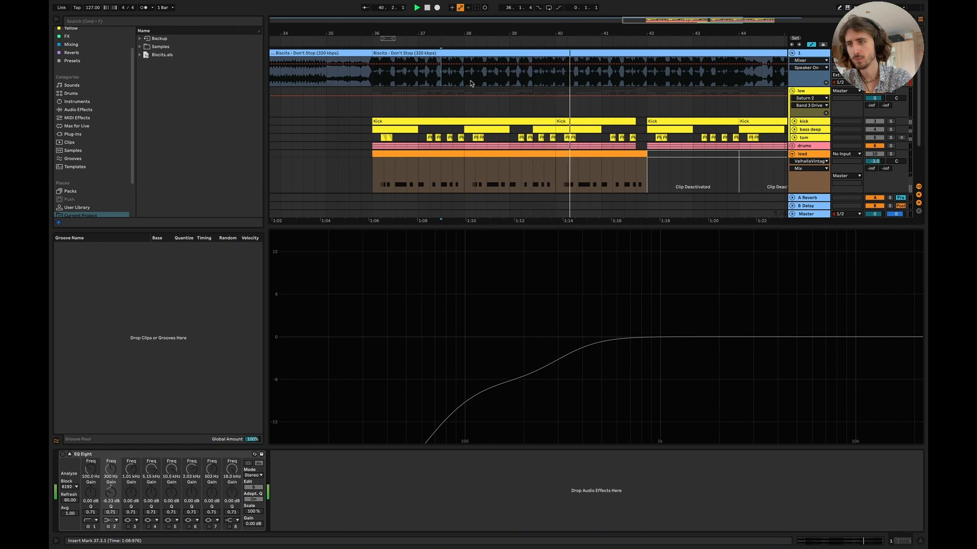
left_click(920, 543)
scroll(741, 322, "right", 4)
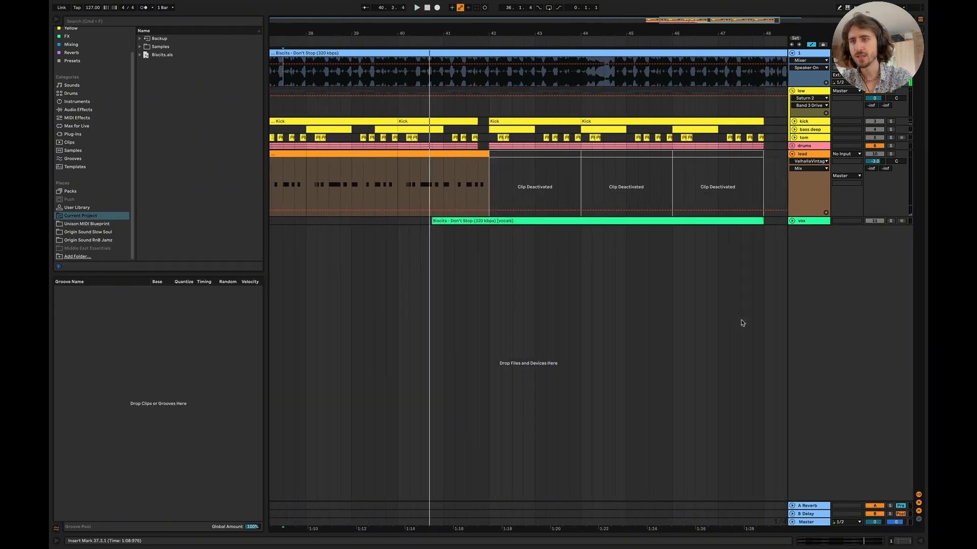
scroll(741, 323, "down", 3)
left_click(569, 84)
key("space")
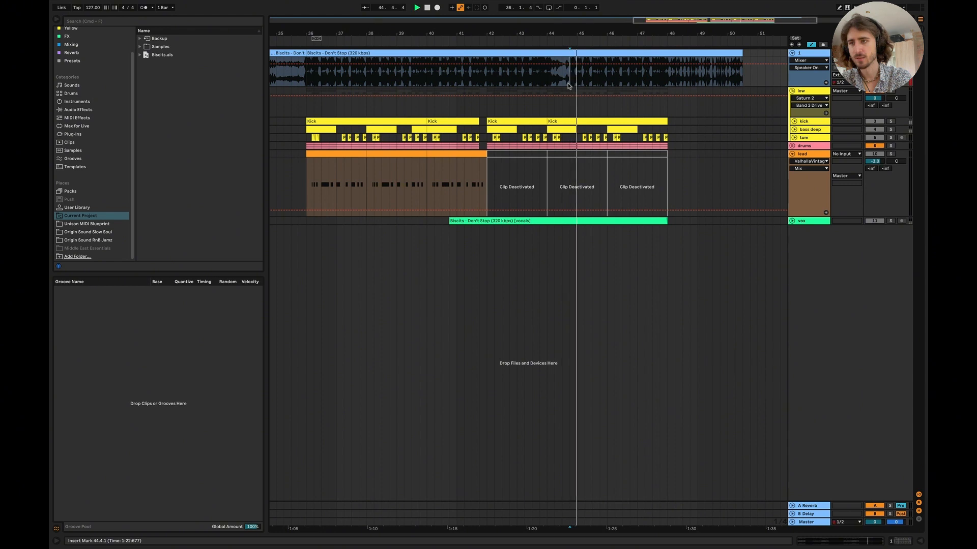
scroll(569, 85, "left", 1)
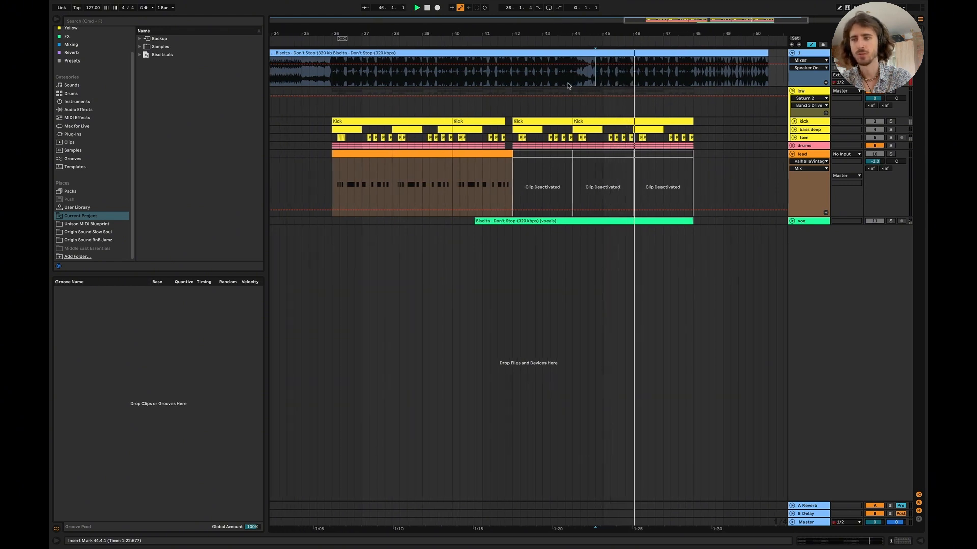
scroll(595, 146, "left", 1)
key("space")
scroll(595, 146, "left", 3)
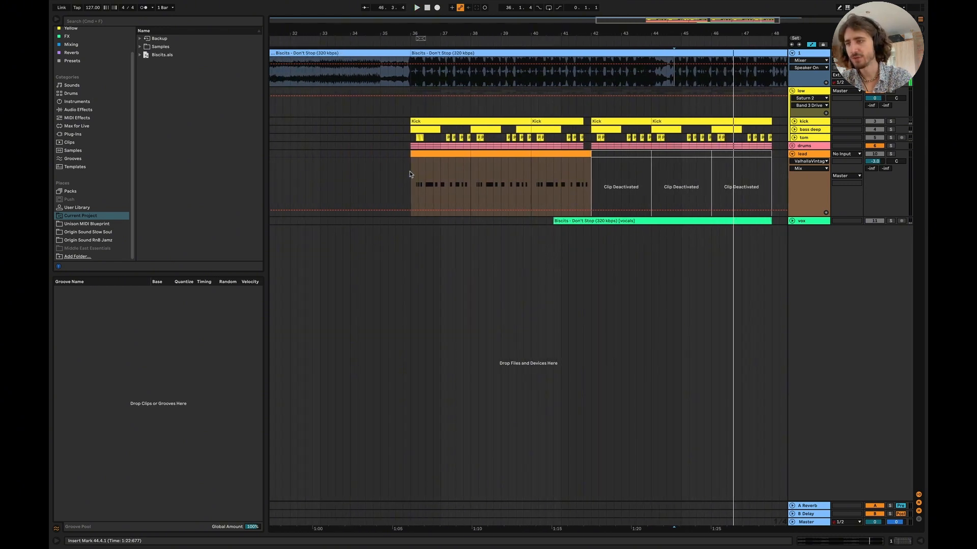
Transpose all notes of the first two lead clips up one octave to C#2 and close the clip view.
left_click(431, 155)
double_click(486, 155, "shift")
key("super+a")
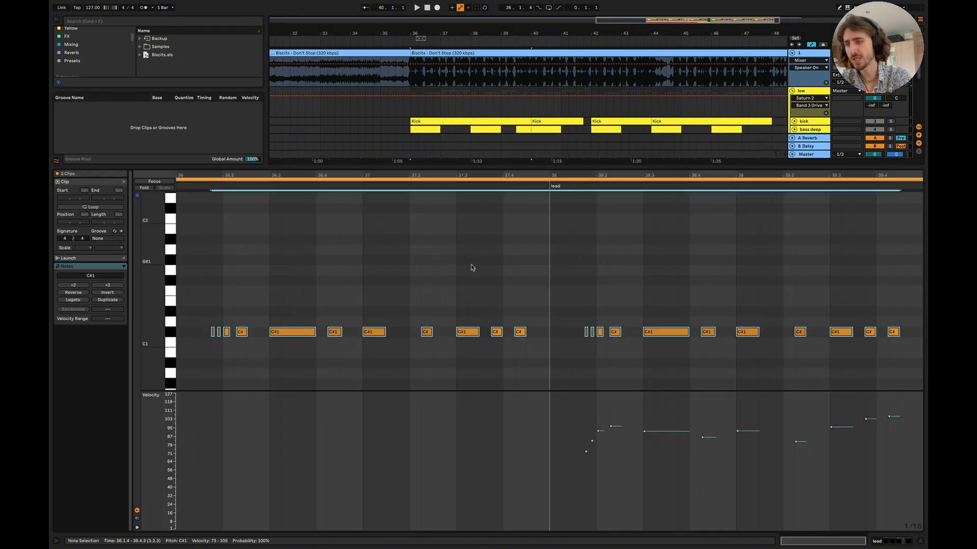
key("shift+Up")
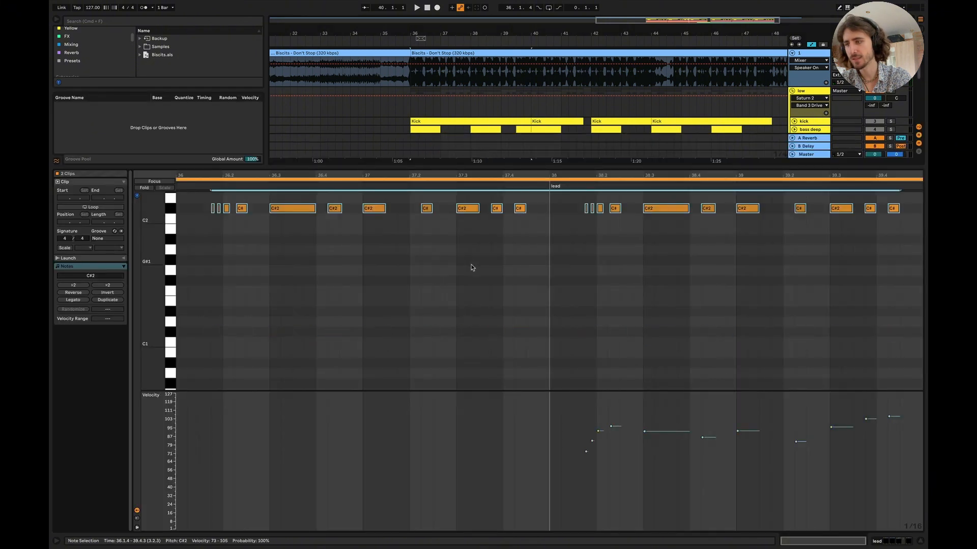
left_click(920, 544)
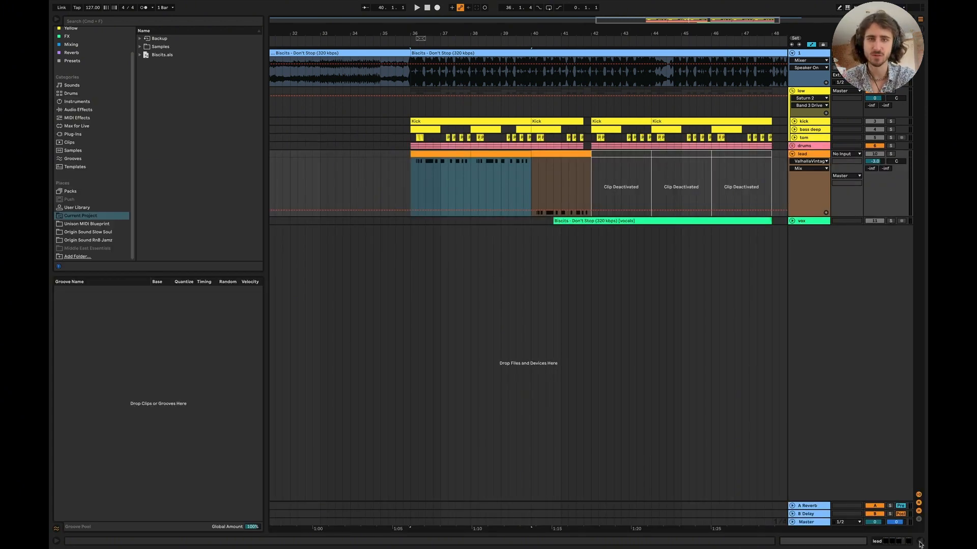
Play the arrangement from 36.1.1 to listen to the transposed lead.
left_click(417, 174)
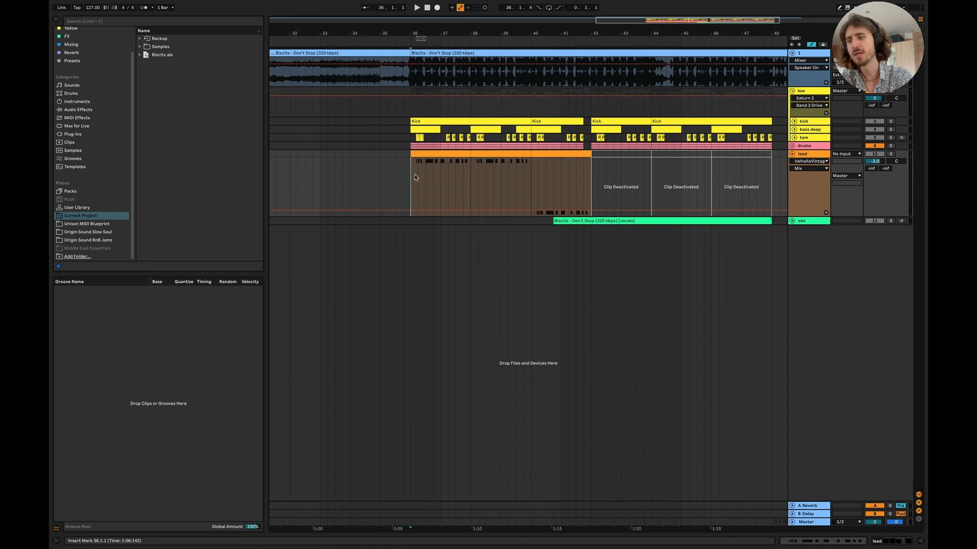
key("plus")
key("plus")
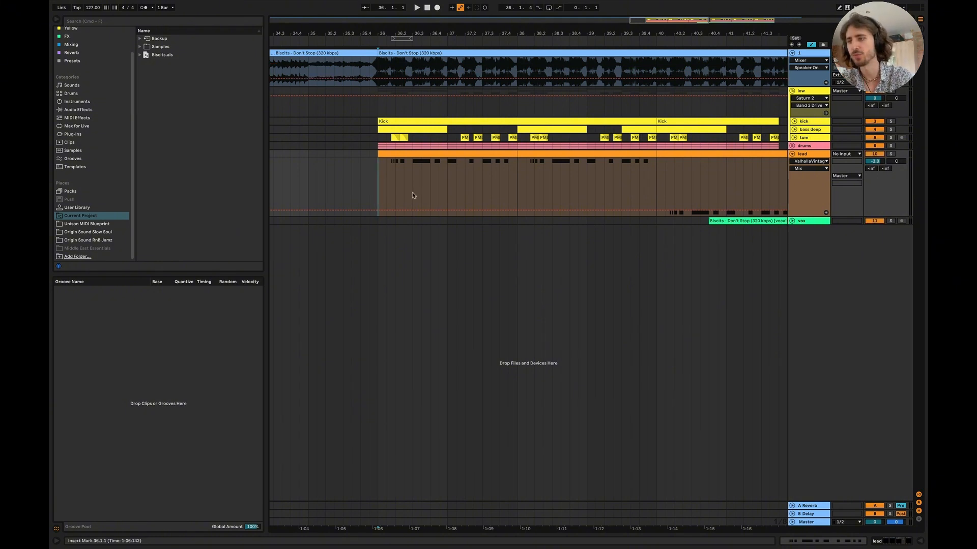
key("space")
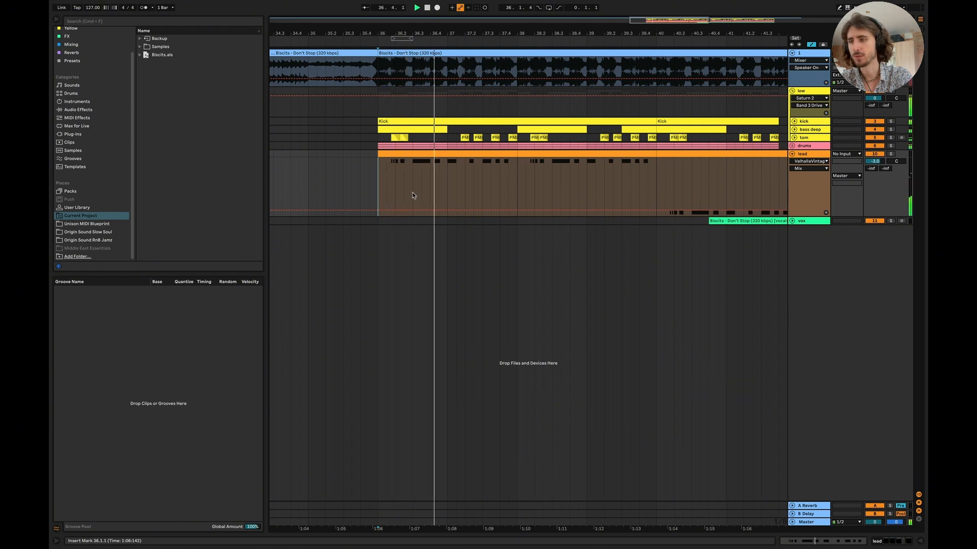
Open the lead's Serum, switch oscillator B off and back on during playback to compare, and close the plug-in window.
double_click(814, 156)
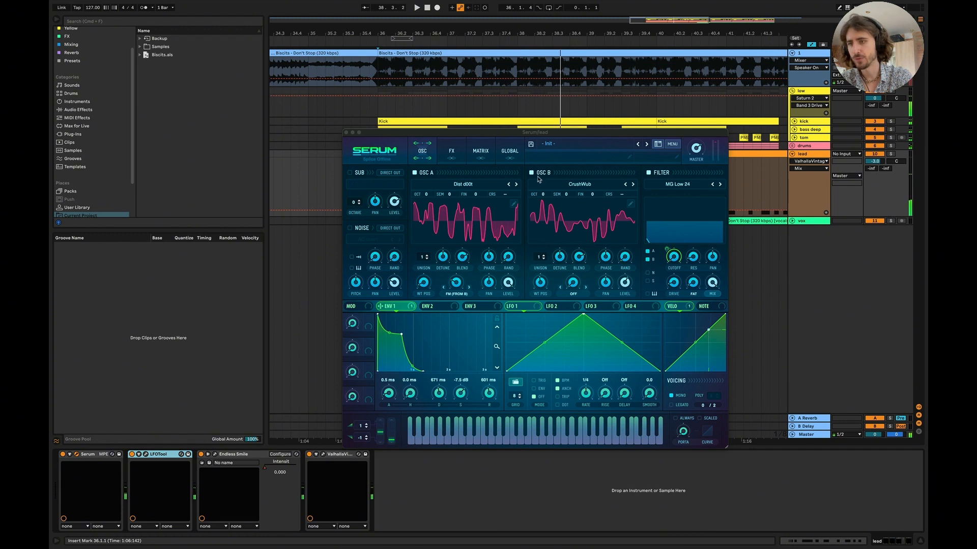
left_click(532, 173)
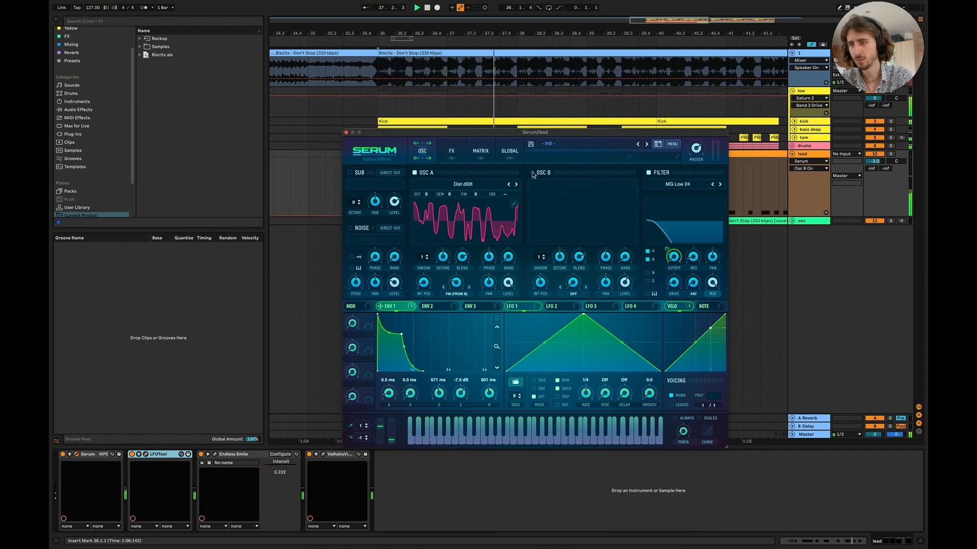
left_click(532, 174)
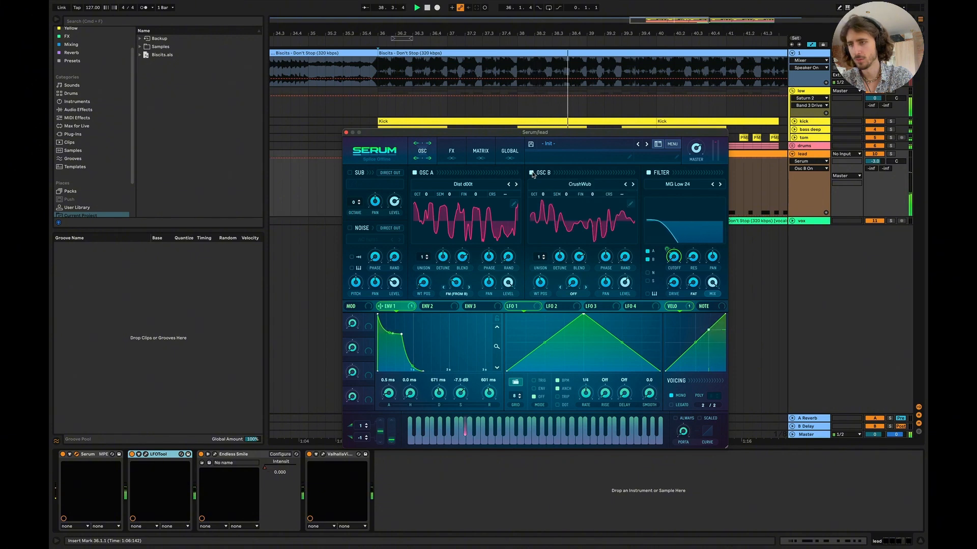
left_click(346, 133)
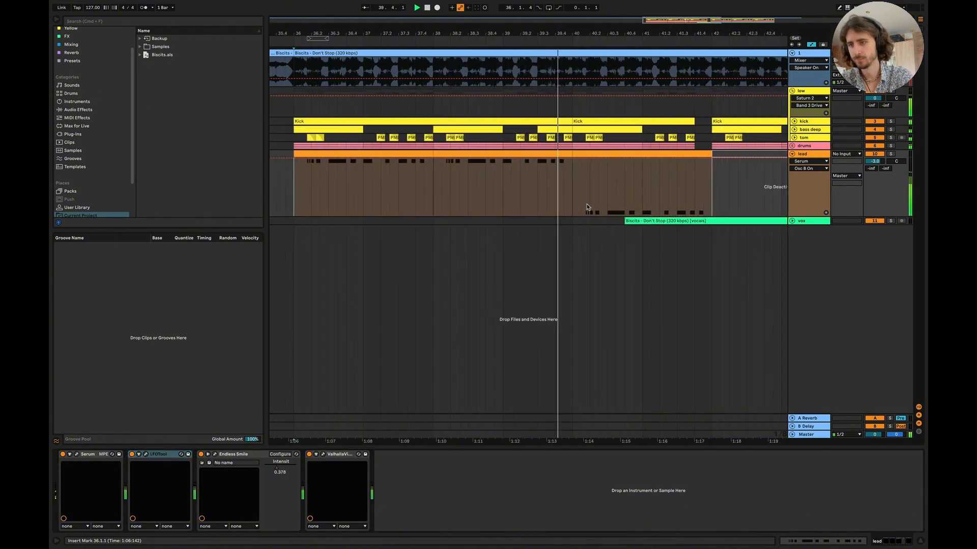
key("minus")
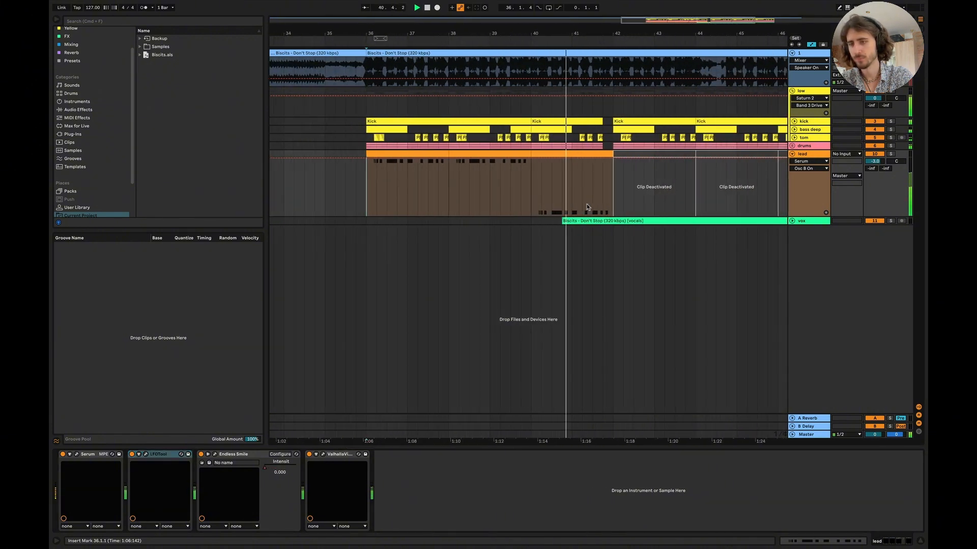
Collapse the lead track and the low group, and expand the drums group to show its top and ride loops.
left_click(792, 155)
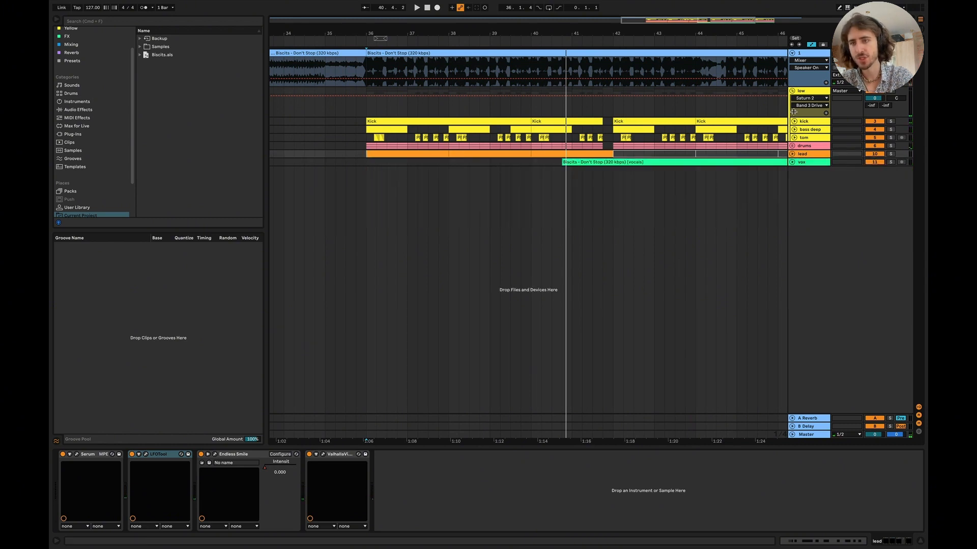
left_click(792, 91)
left_click(792, 99)
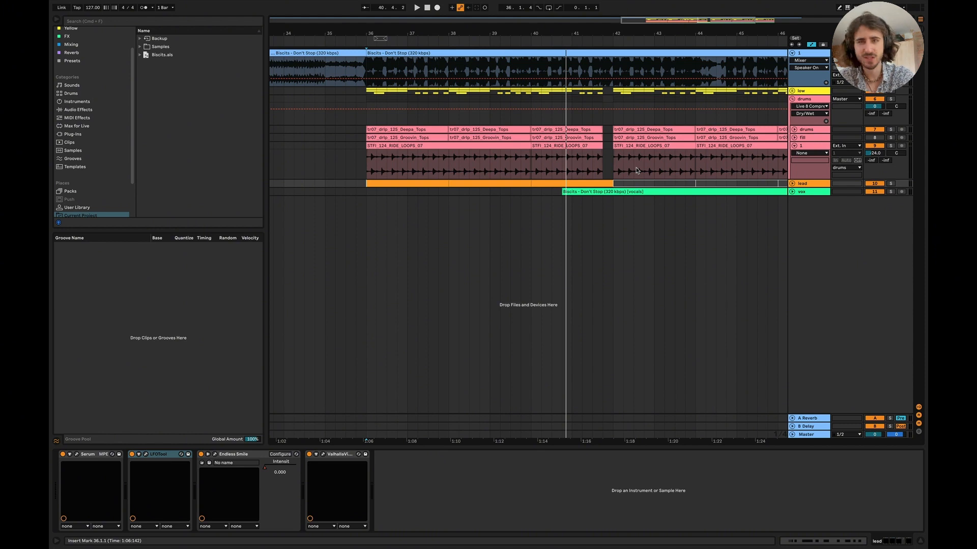
scroll(636, 170, "right", 2)
left_click(331, 169)
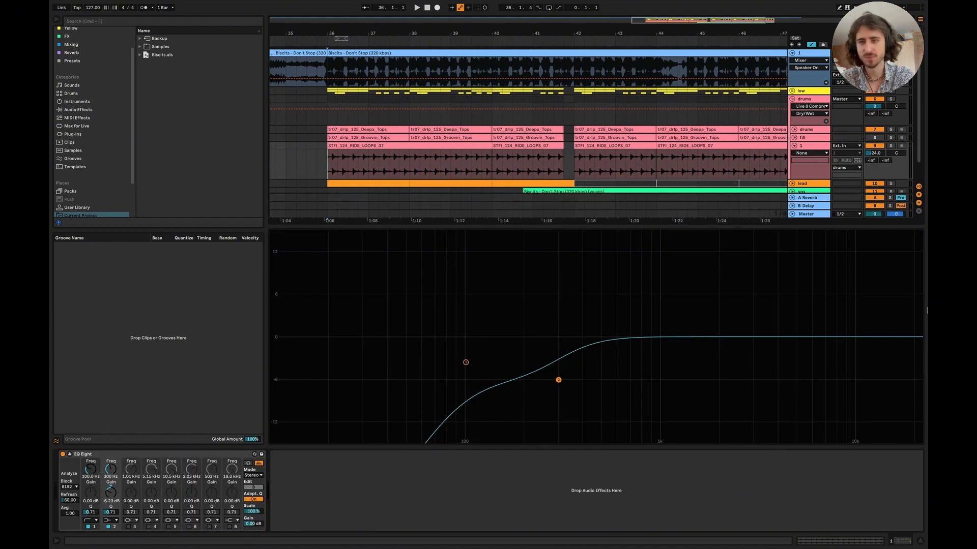
left_click(918, 537)
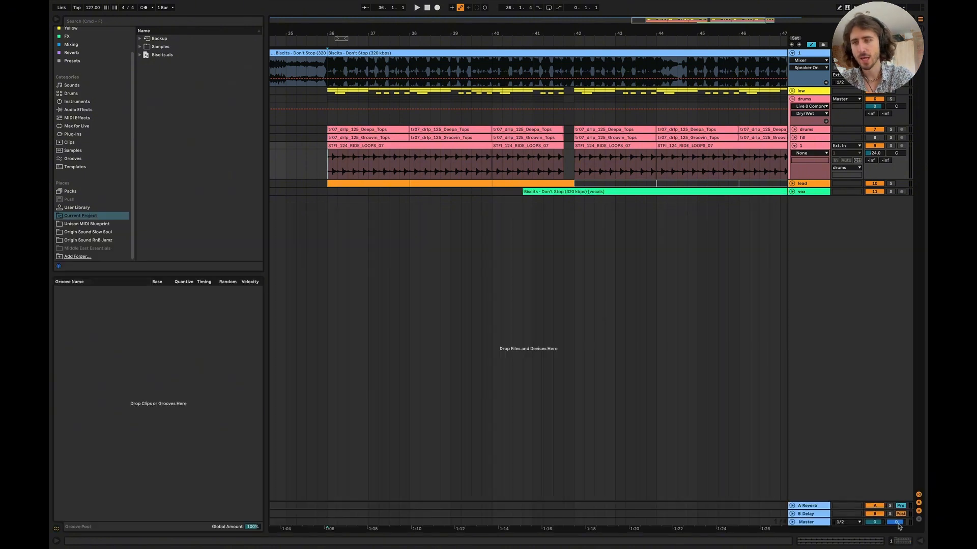
scroll(712, 270, "right", 3)
left_click(482, 164)
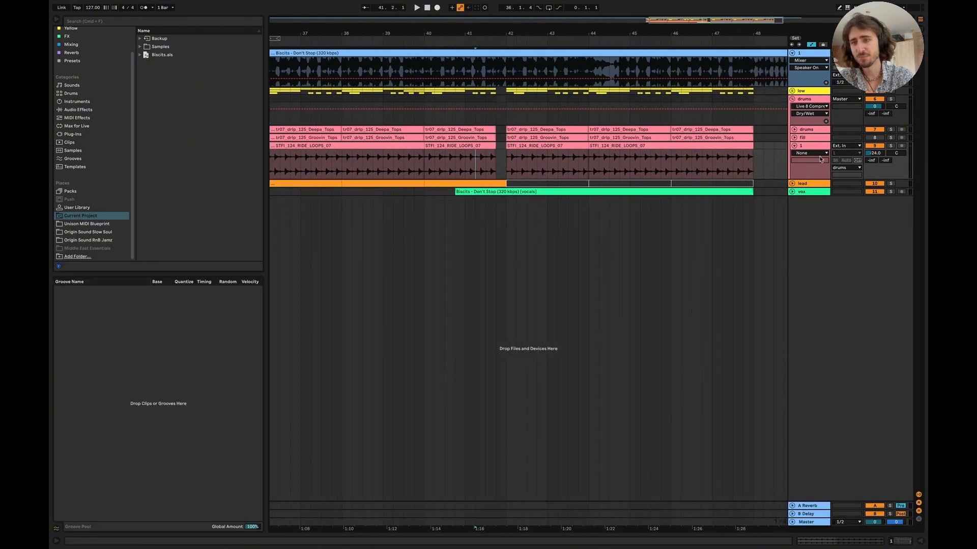
left_click(794, 146)
Expand the vox track, solo it briefly around 41.3.1, and collapse the drums group.
left_click(792, 162)
left_click(891, 162)
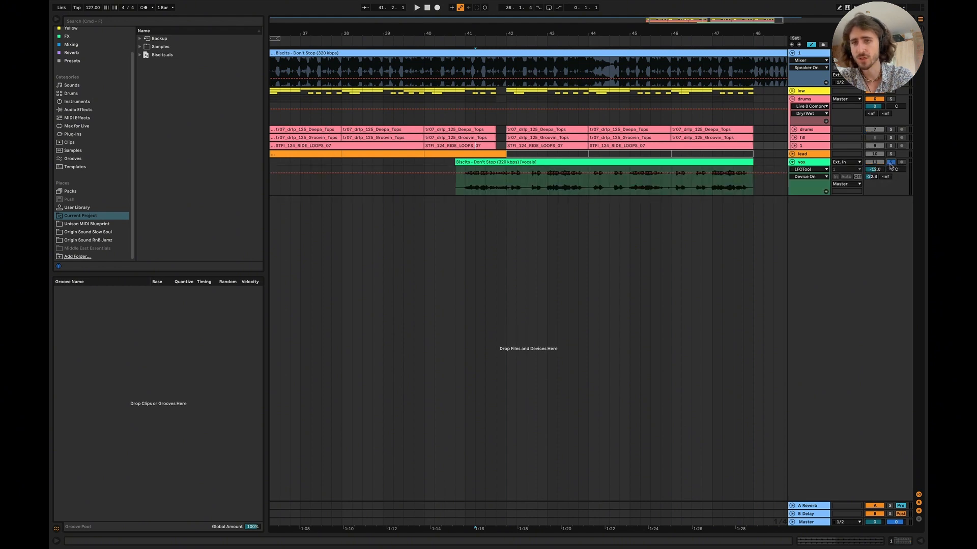
left_click(478, 189)
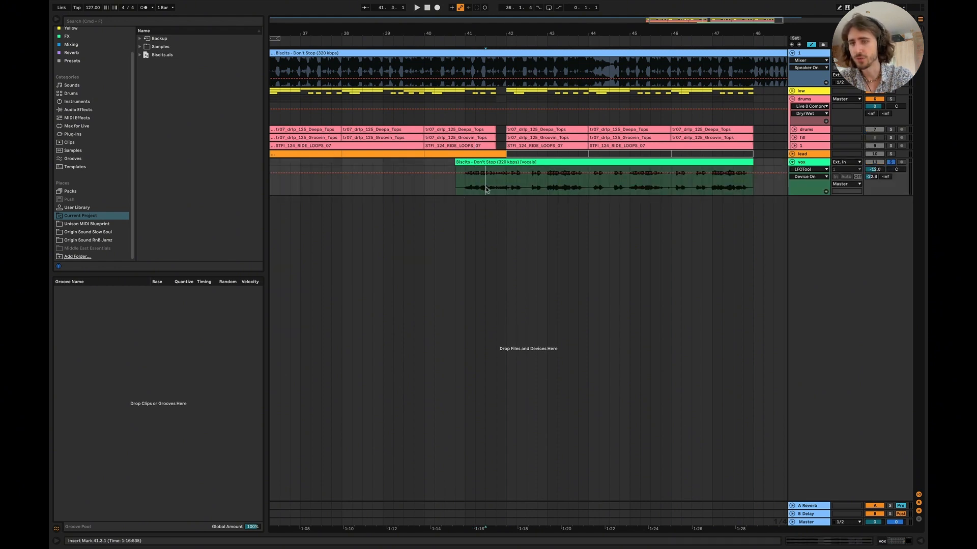
left_click(890, 163)
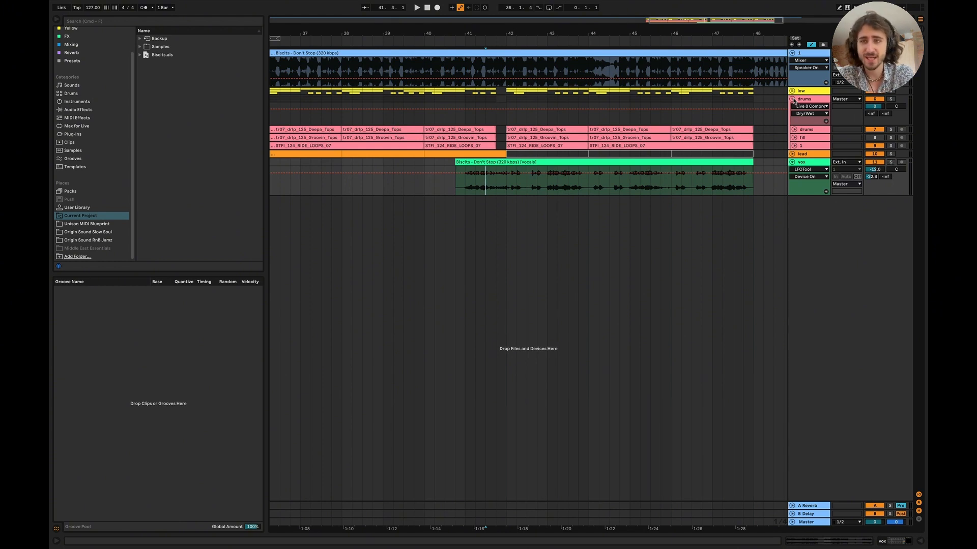
left_click(792, 99)
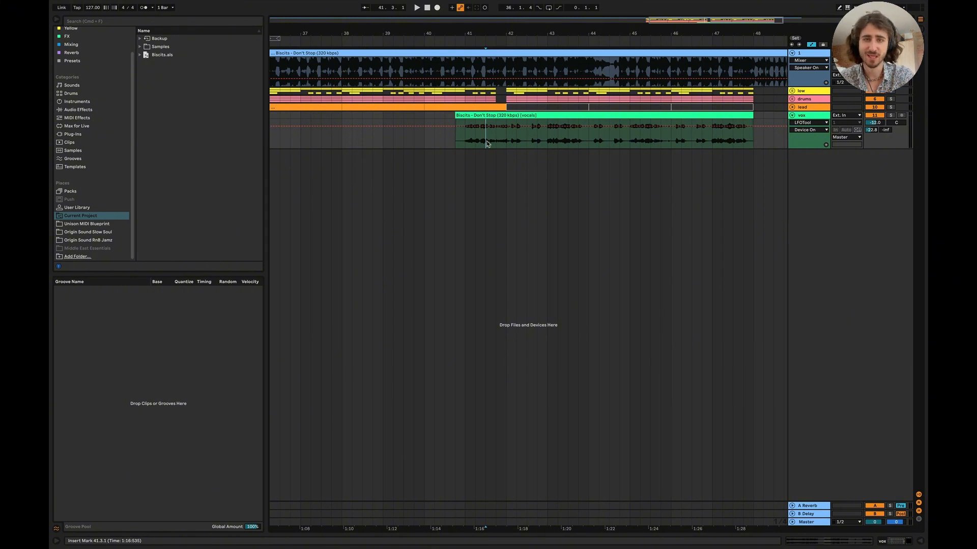
Deactivate the Biscits - Don't Stop reference clip that starts at 36.1.1.
scroll(560, 157, "down", 5)
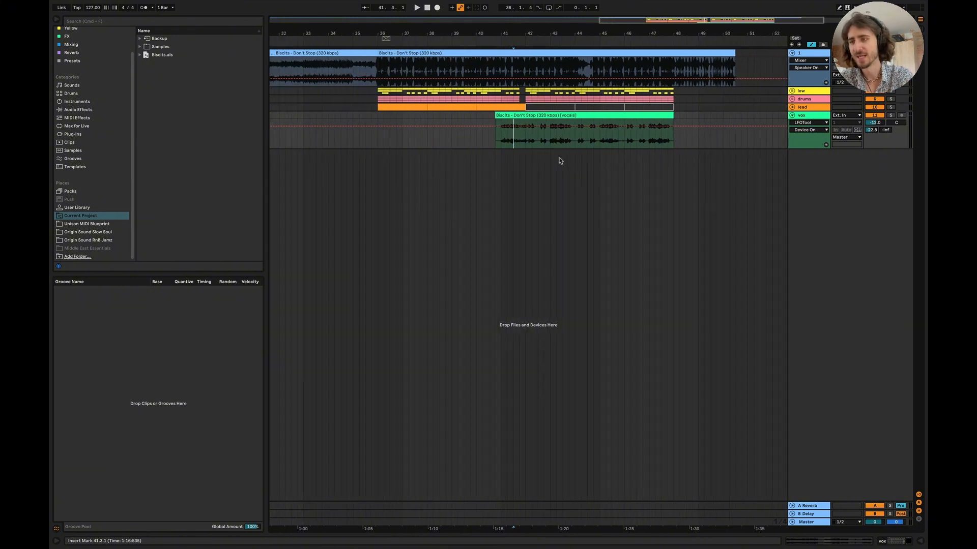
left_click(321, 101)
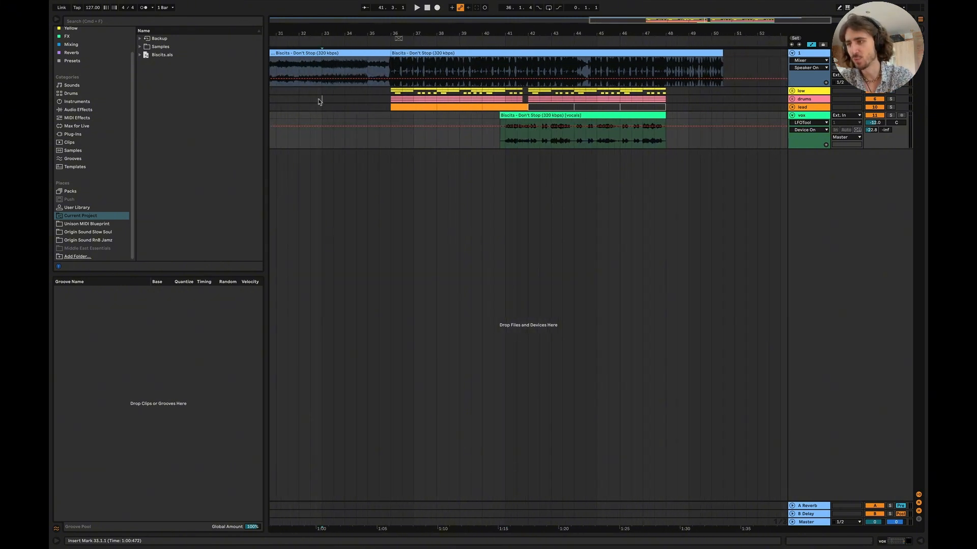
left_click(657, 55)
key("0")
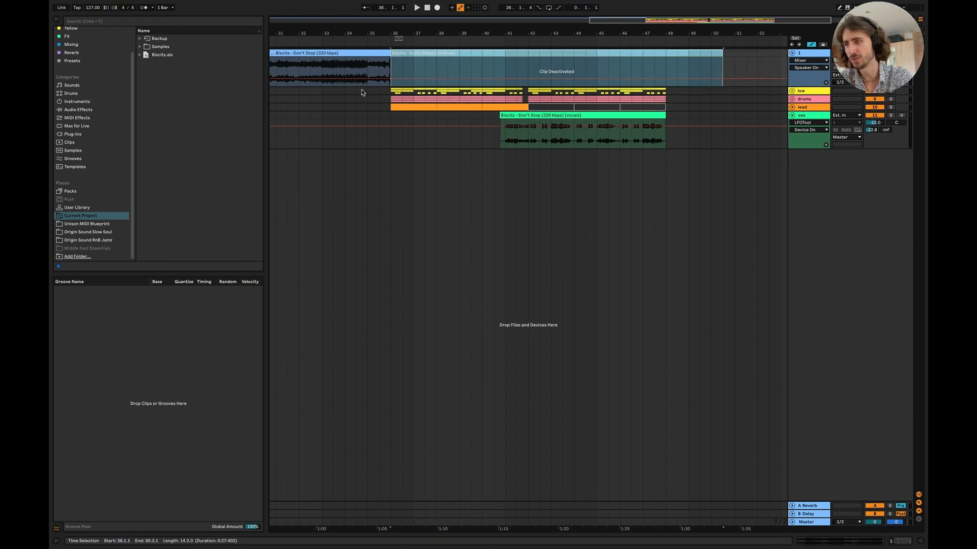
Play the recreation from 33.1.1, briefly expand the lead track to view its clips, and collapse the vox track.
left_click(322, 91)
key("space")
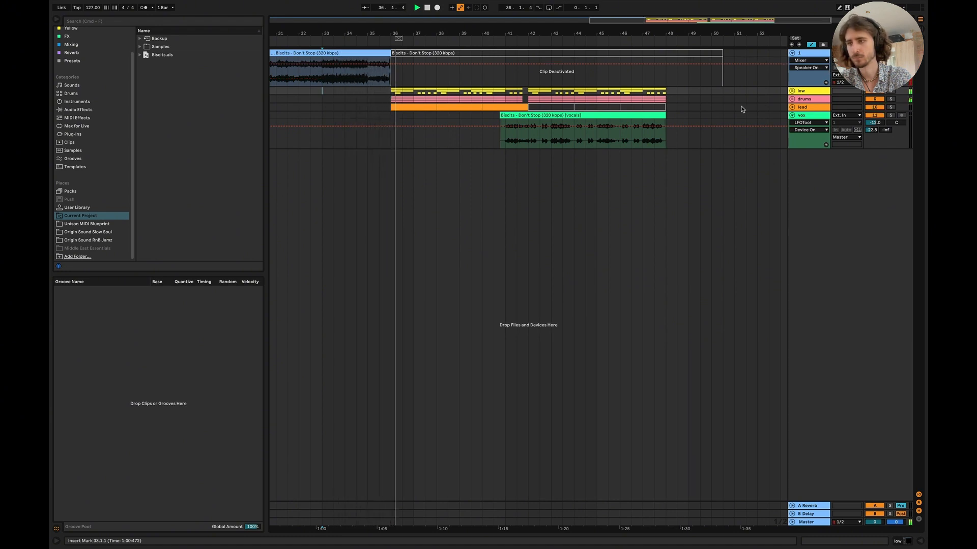
left_click(792, 107)
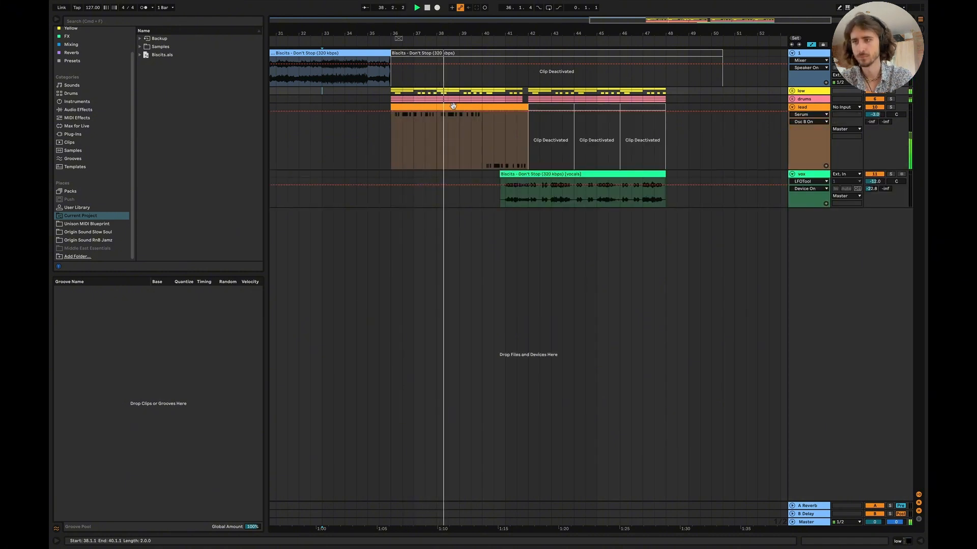
left_click(792, 107)
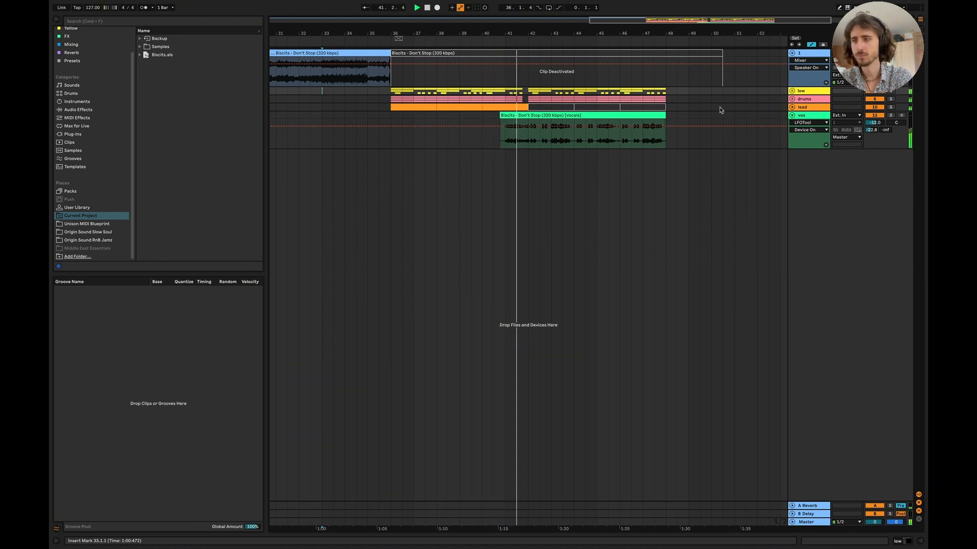
scroll(603, 163, "right", 5)
scroll(610, 153, "left", 2)
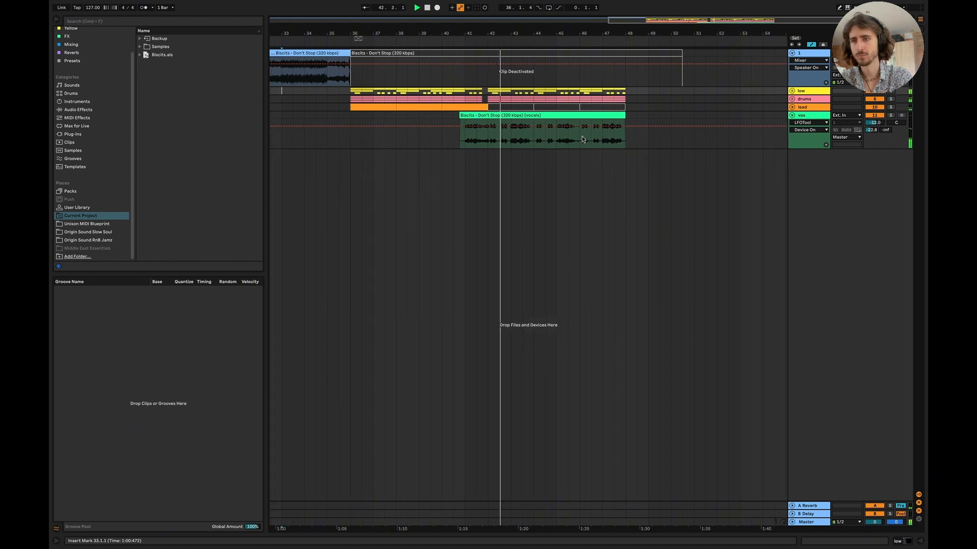
left_click(792, 115)
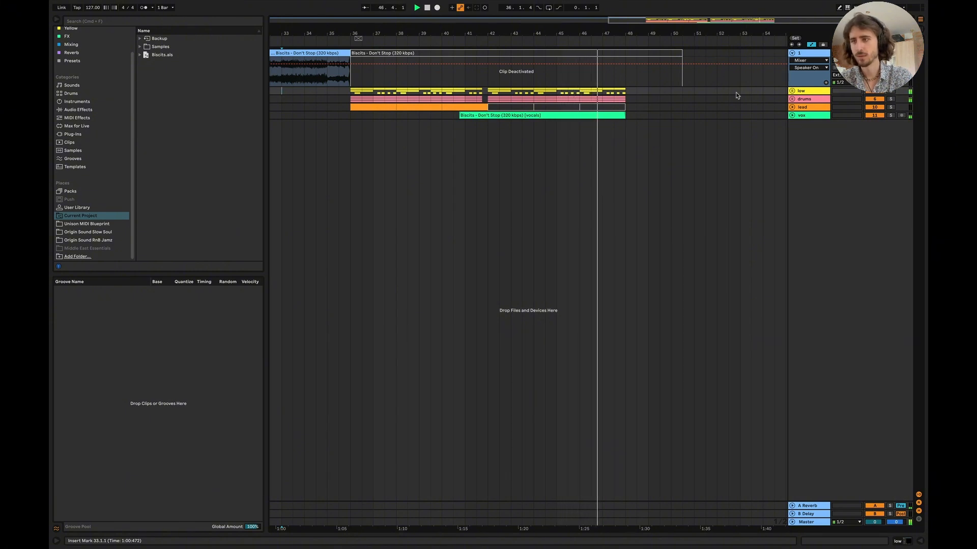
Stop playback and reactivate the Biscits - Don't Stop reference clip that starts at 36.1.1.
left_click(591, 51)
key("space")
key("0")
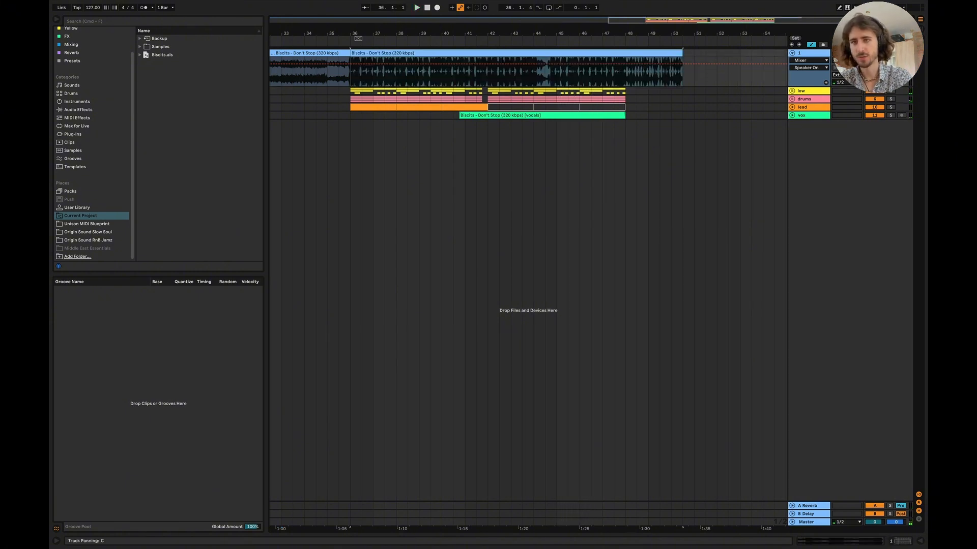
Solo the reference track and listen to it from 42.1.1 and from 45.1.1.
left_click(453, 83)
left_click(537, 81)
left_click(445, 81)
key("space")
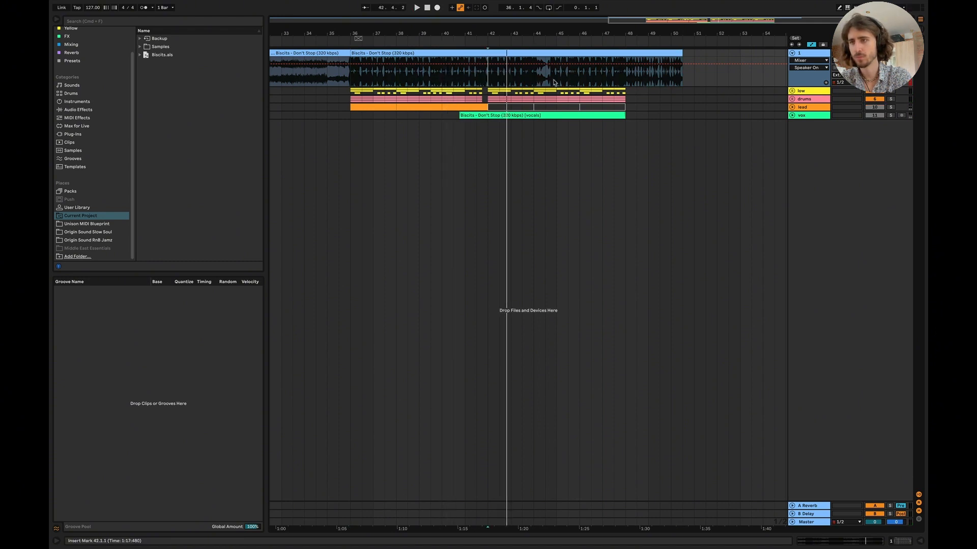
left_click(554, 82)
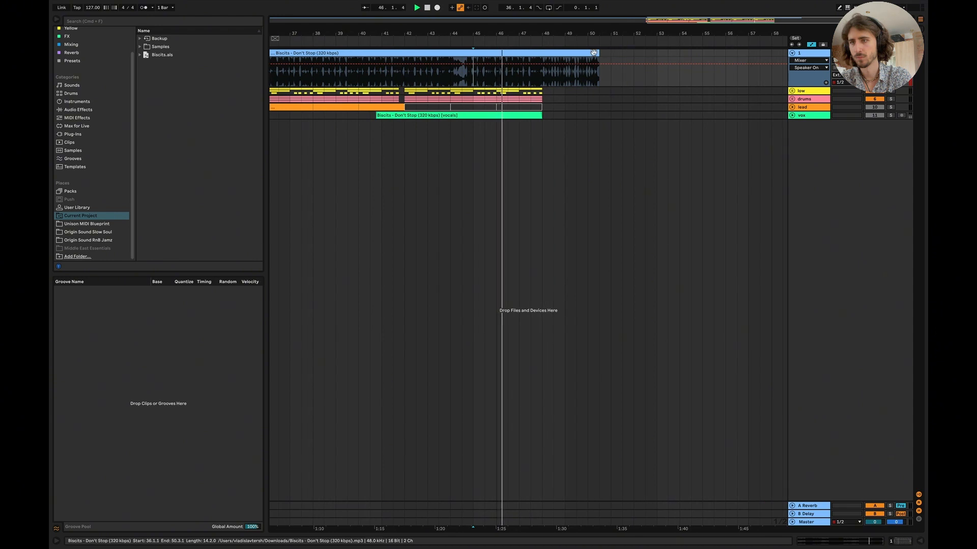
Extend the end of the reference clip to 57.1.1 and play it from 51.3.1.
left_click_drag(598, 54, 748, 55)
left_click(623, 81)
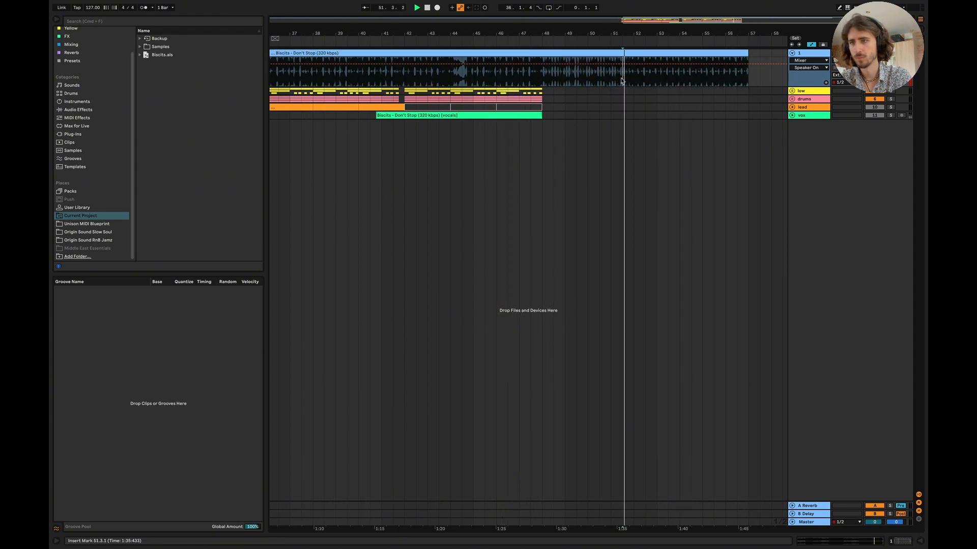
scroll(622, 81, "down", 5)
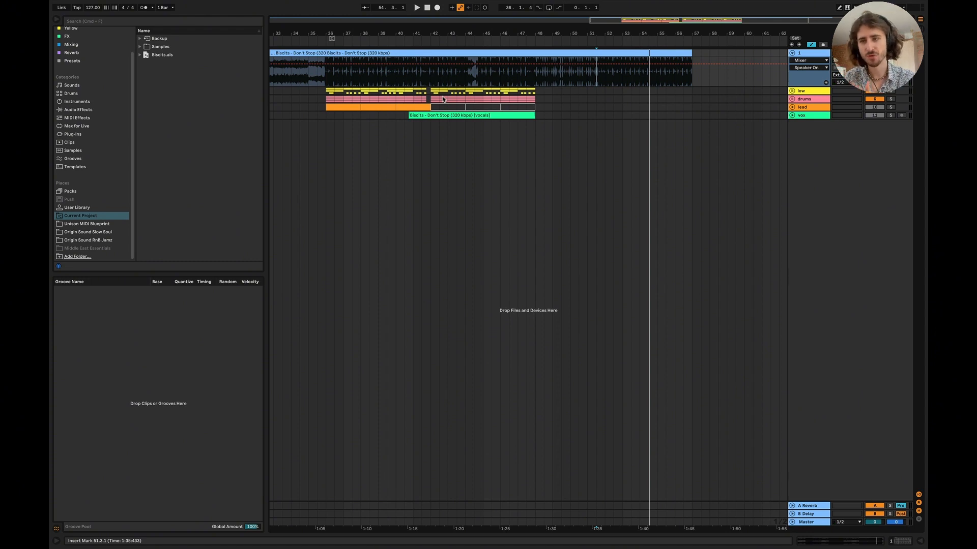
Place the insert marker at 36.1.1 and open Saturn 2 from the master's effects to inspect its Drive.
left_click(325, 115)
scroll(325, 115, "up", 3)
scroll(325, 115, "left", 2)
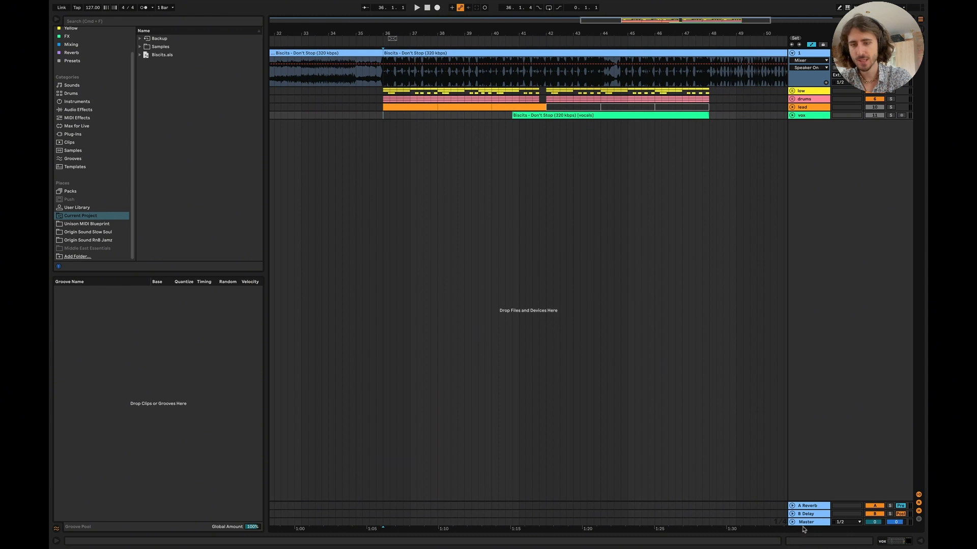
double_click(803, 523)
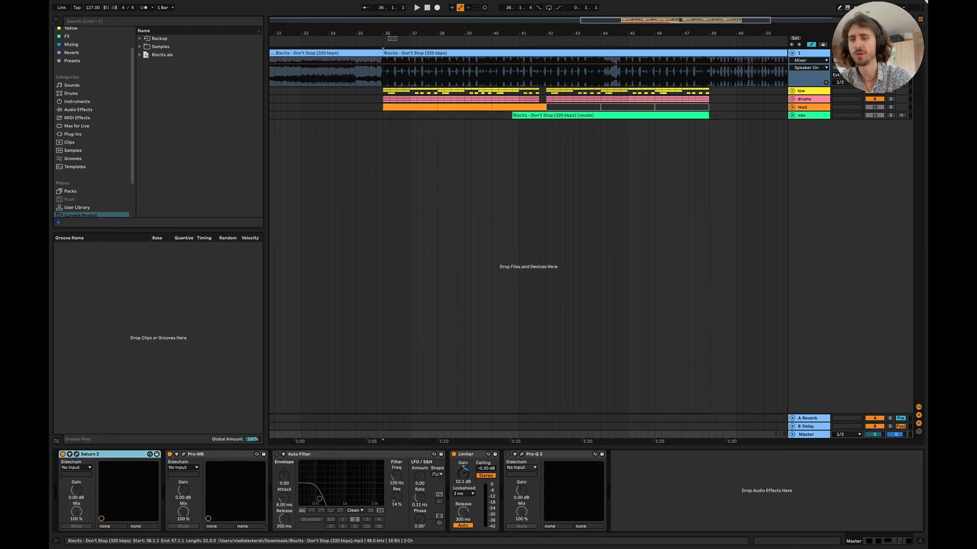
left_click(871, 215)
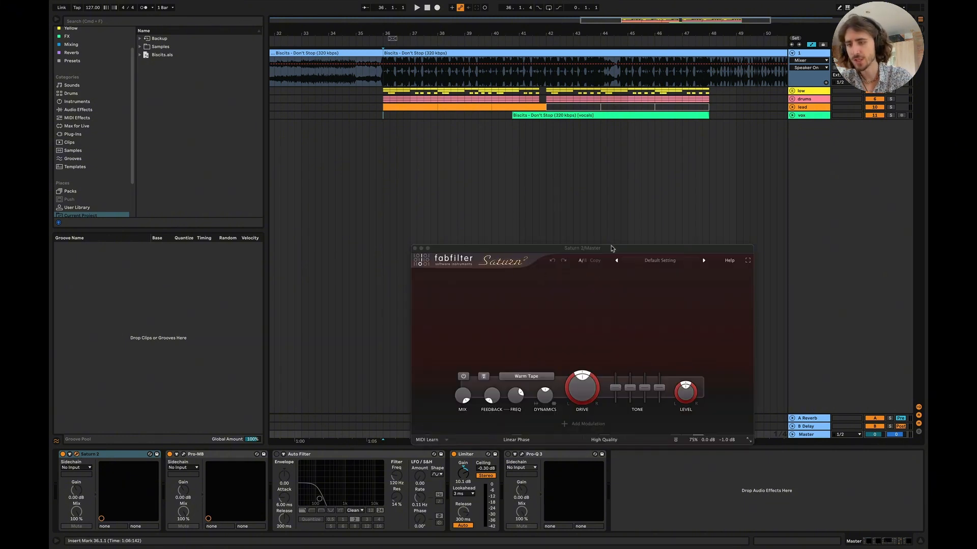
left_click_drag(592, 253, 540, 172)
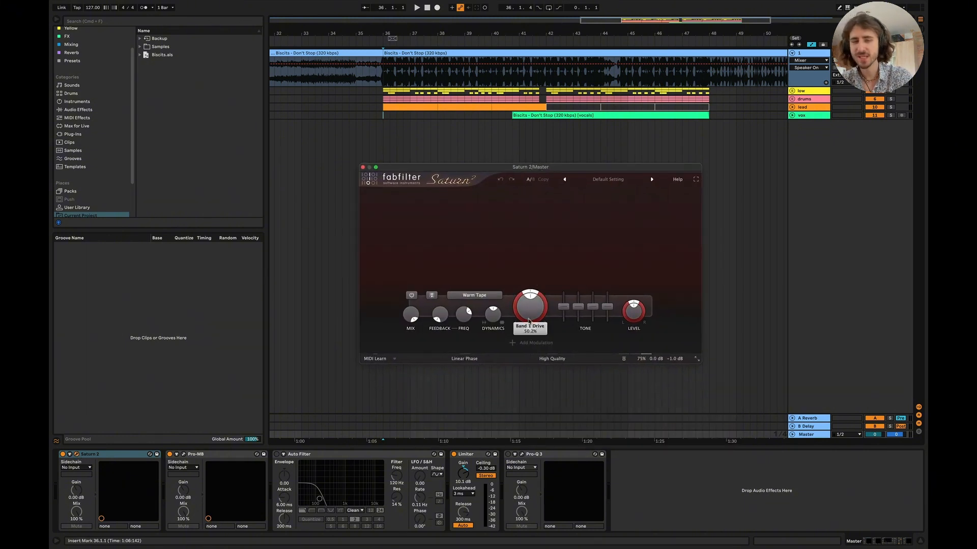
mouse_move(529, 321)
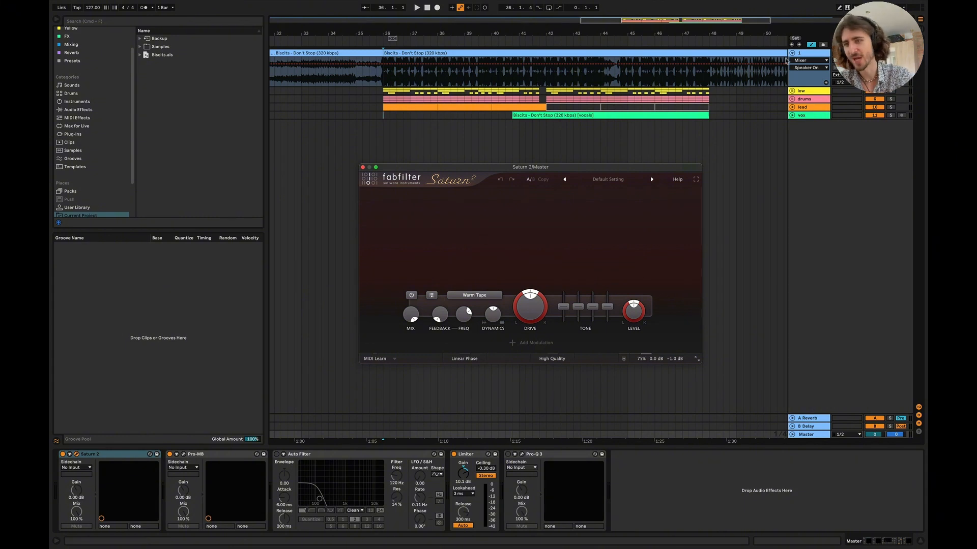
Play the arrangement from 36.1.1 and bring the master's effects back up to watch Saturn 2 during playback.
left_click(196, 454)
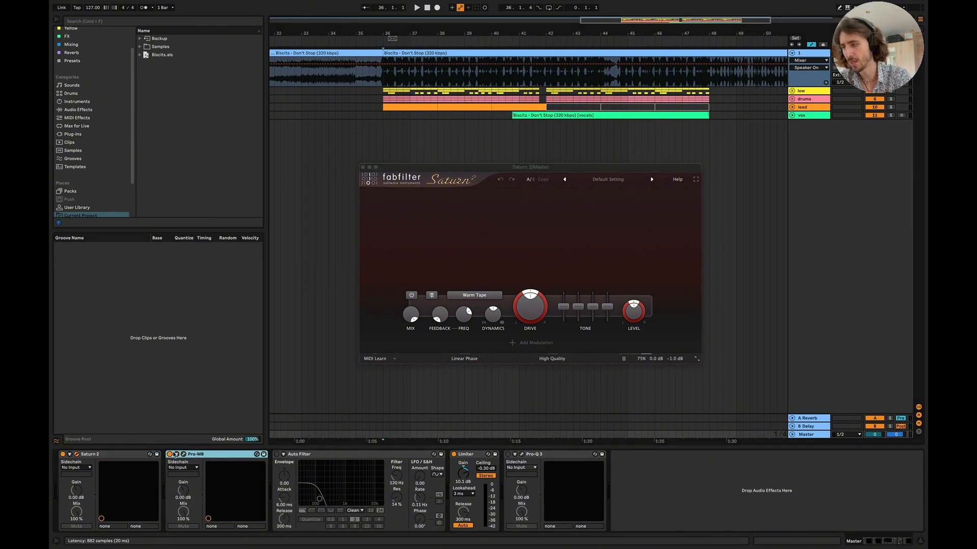
left_click(383, 115)
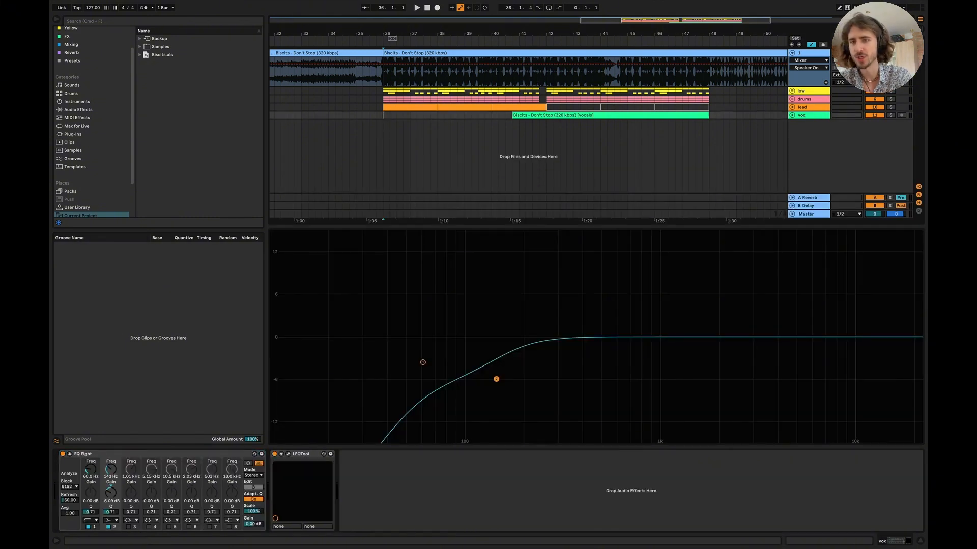
key("space")
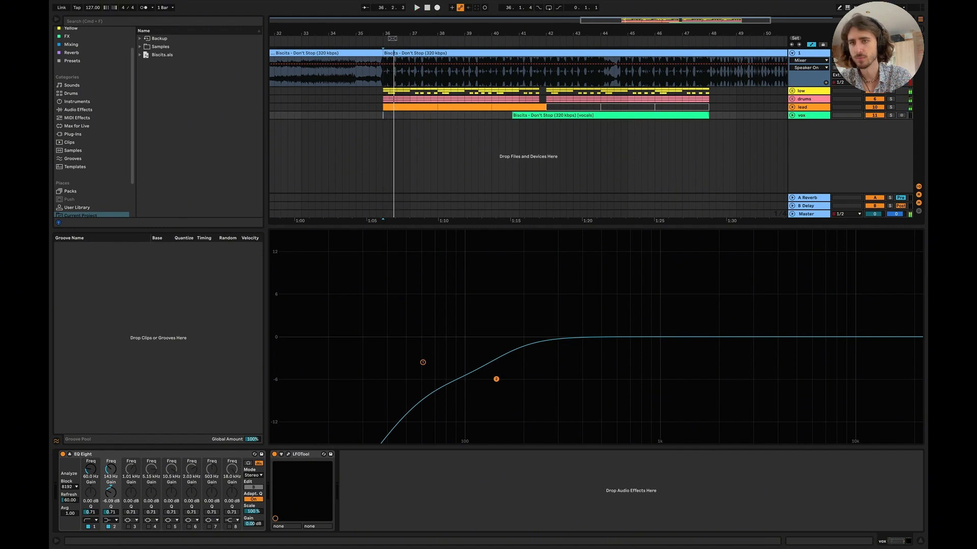
left_click(809, 214)
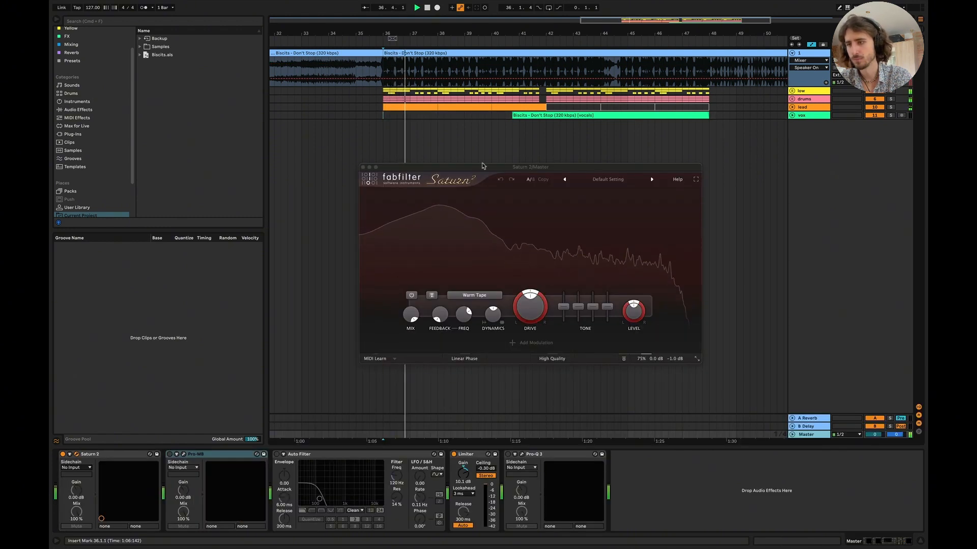
key("space")
Open the lead clip at 36.1.1, play from there, and adjust Saturn 2's Drive on the master.
double_click(385, 107)
key("shift+Down")
key("space")
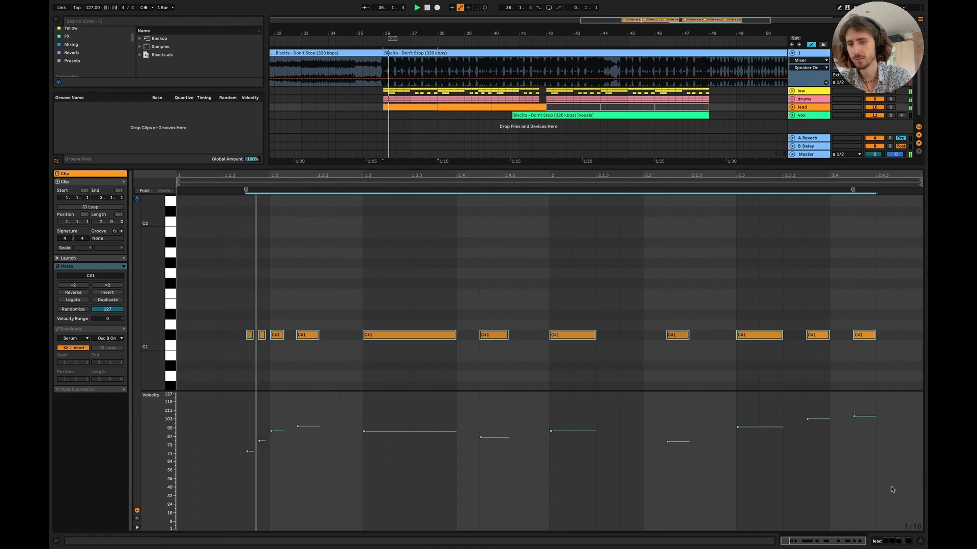
left_click(809, 155)
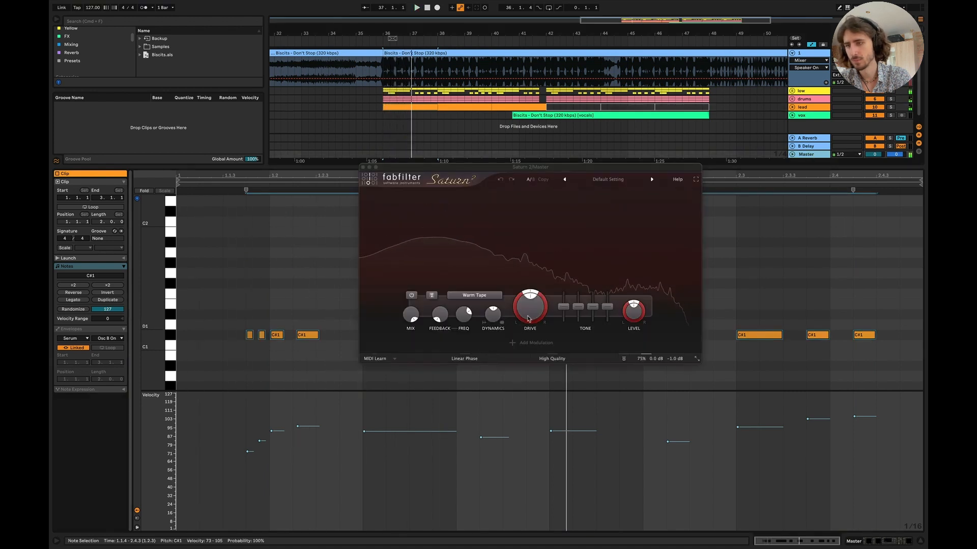
mouse_move(531, 304)
left_mouse_down()
mouse_move(530, 287)
mouse_move(535, 315)
left_mouse_up()
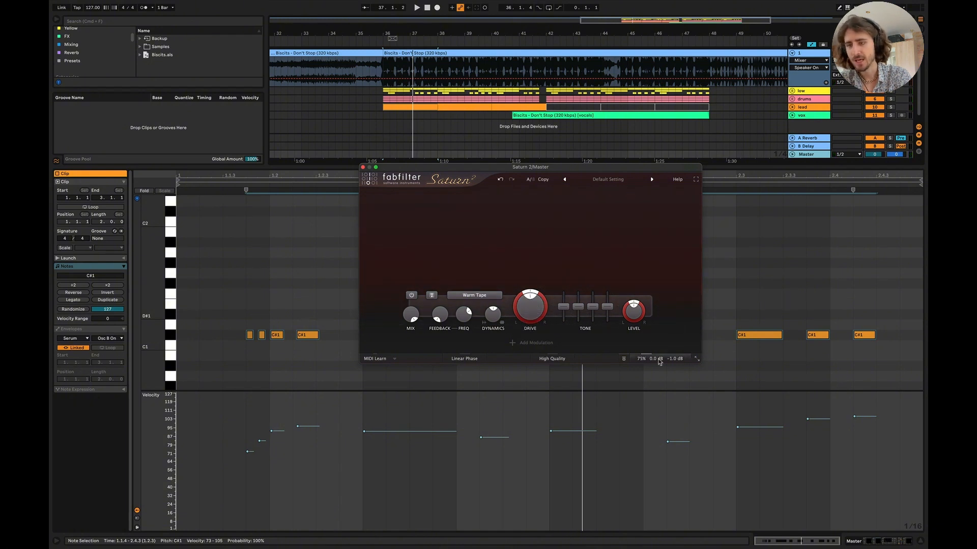
Close Saturn 2 and the clip's note editor, and open Pro-MB from the master's effects.
left_click(363, 168)
left_click(921, 543)
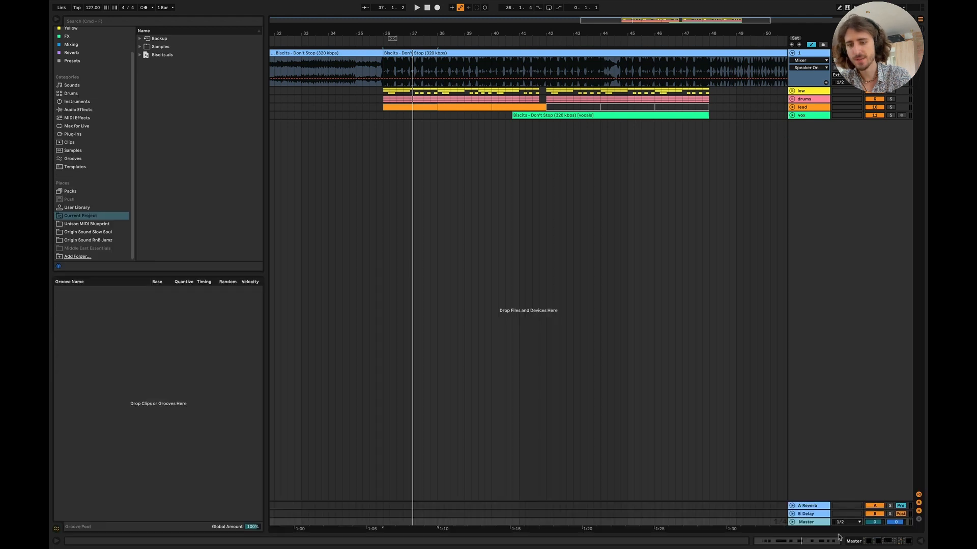
double_click(805, 524)
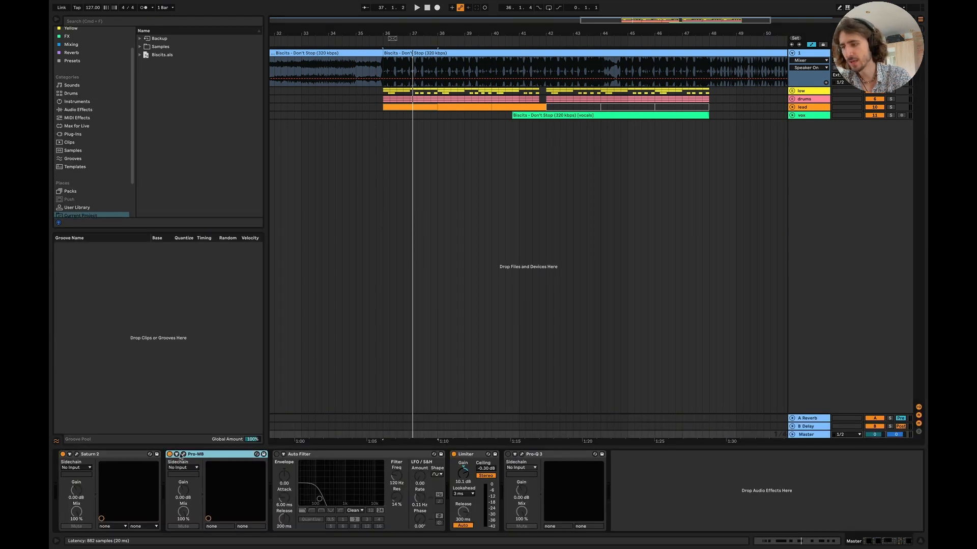
left_click(183, 455)
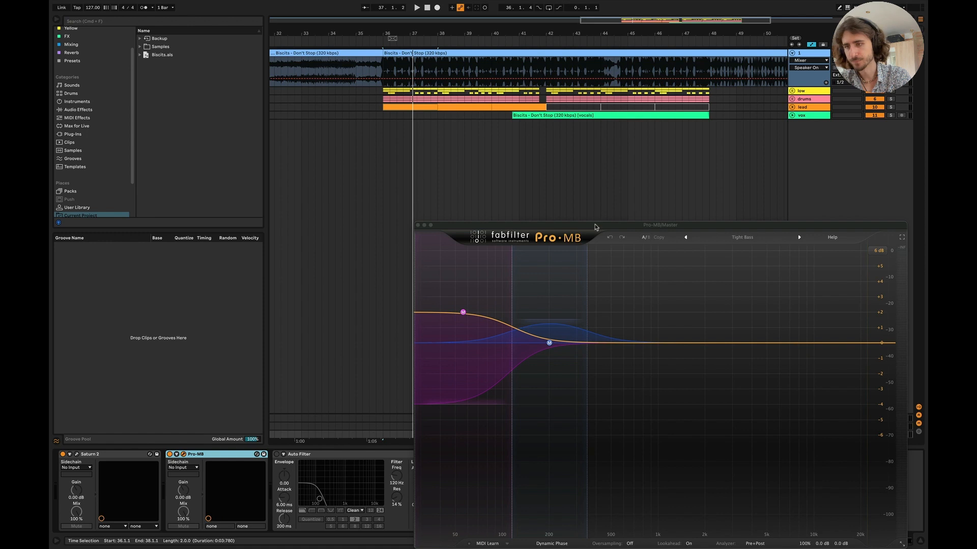
left_click_drag(595, 227, 523, 158)
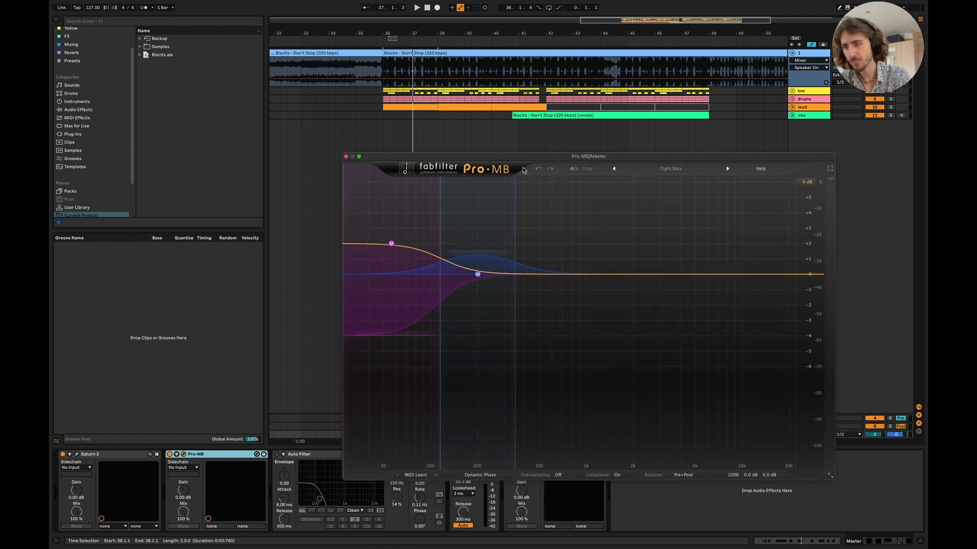
Inspect Pro-MB's low band and its 200 Hz band with their dynamics settings, and close the plug-in window.
left_click(482, 230)
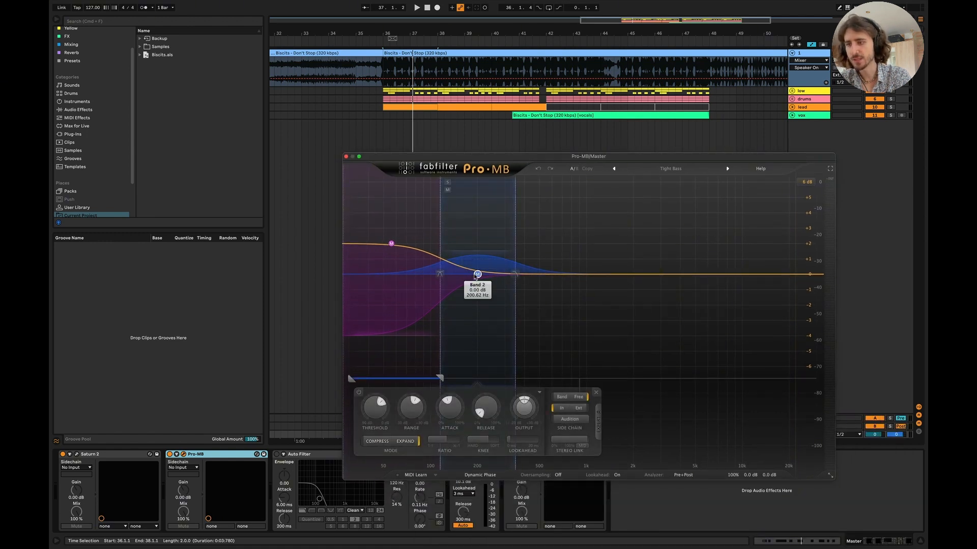
left_click(398, 219)
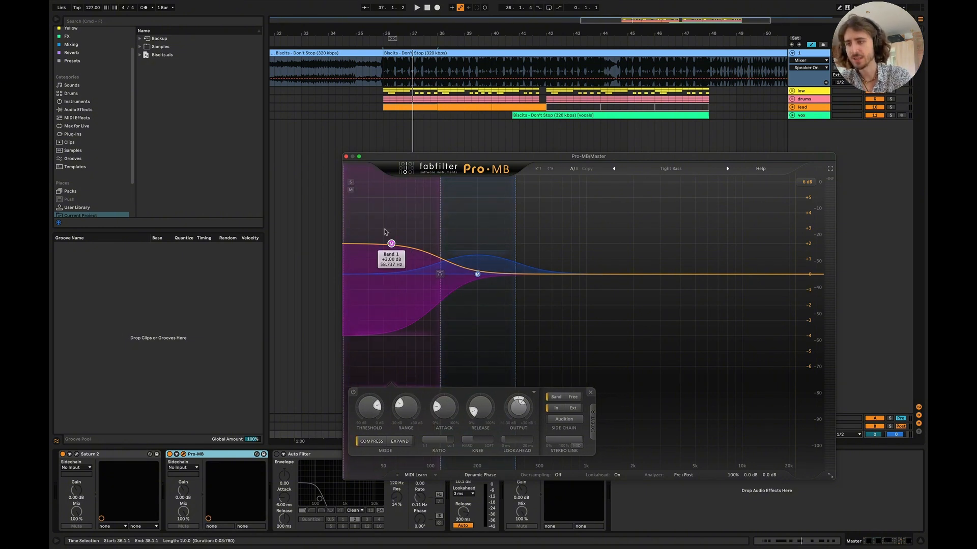
left_click(476, 269)
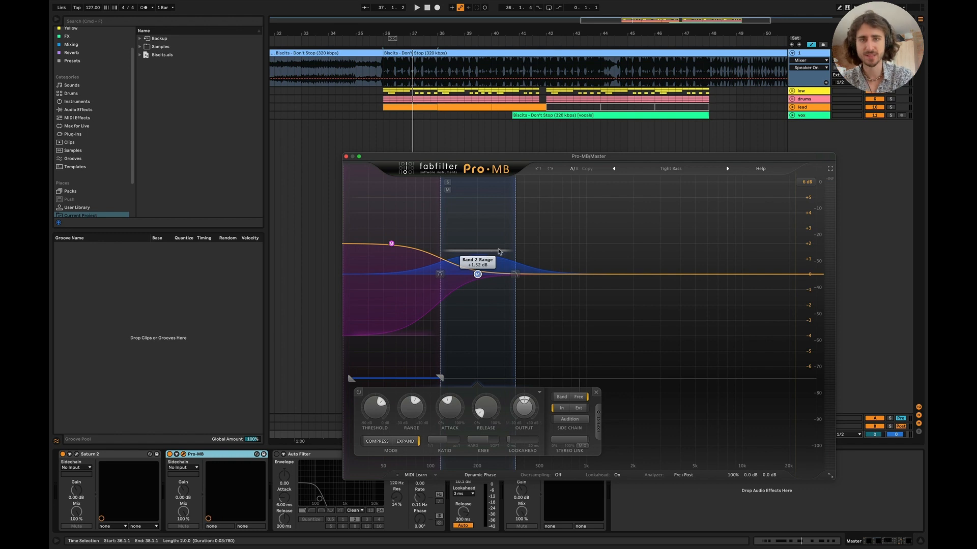
left_click(346, 156)
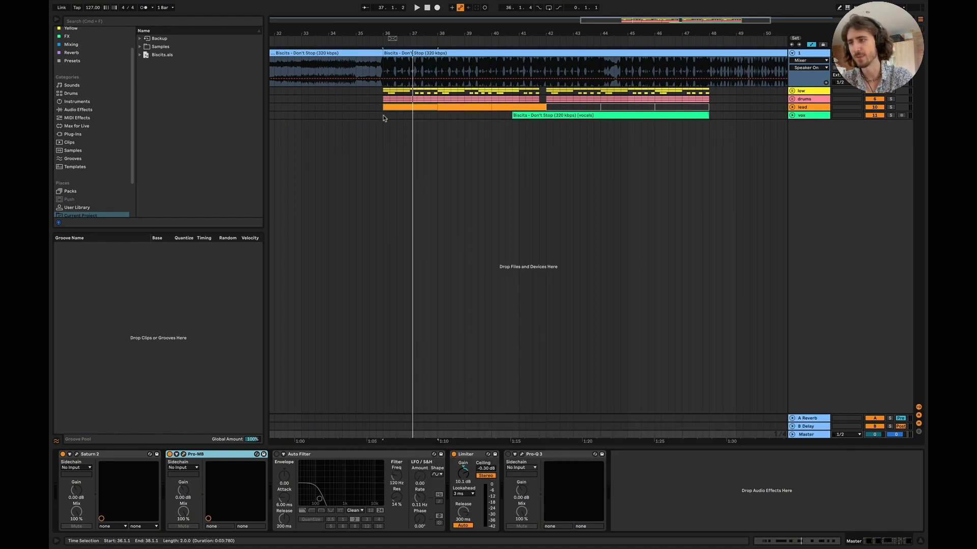
Play from 36.1.1 with the master's Saturn 2 and Pro-MB bypassed and switched back on to compare the sound.
key("space")
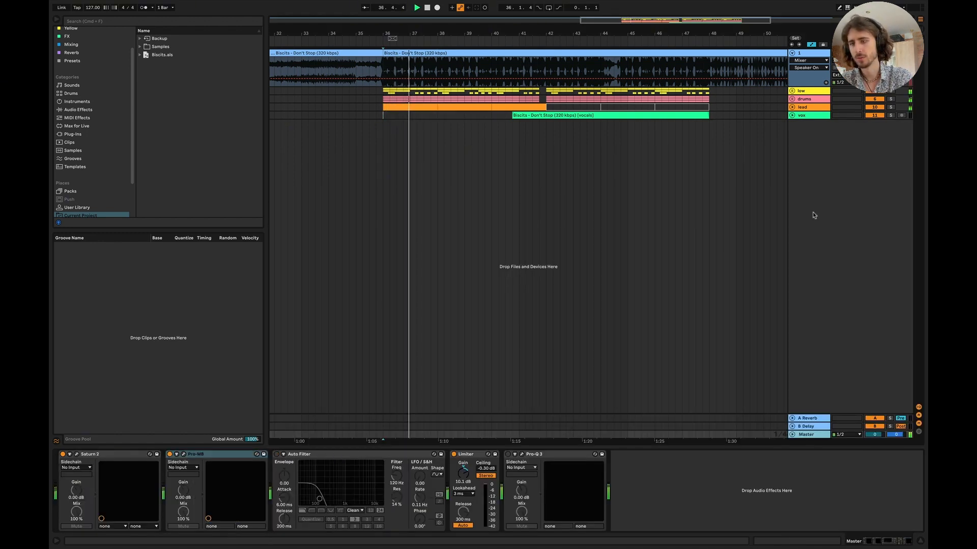
key("space")
left_click(99, 454)
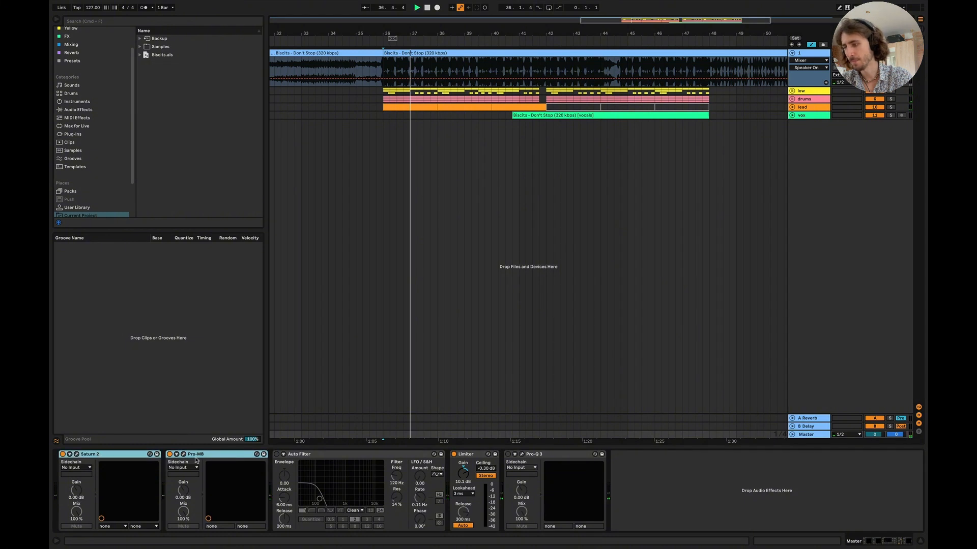
key("space")
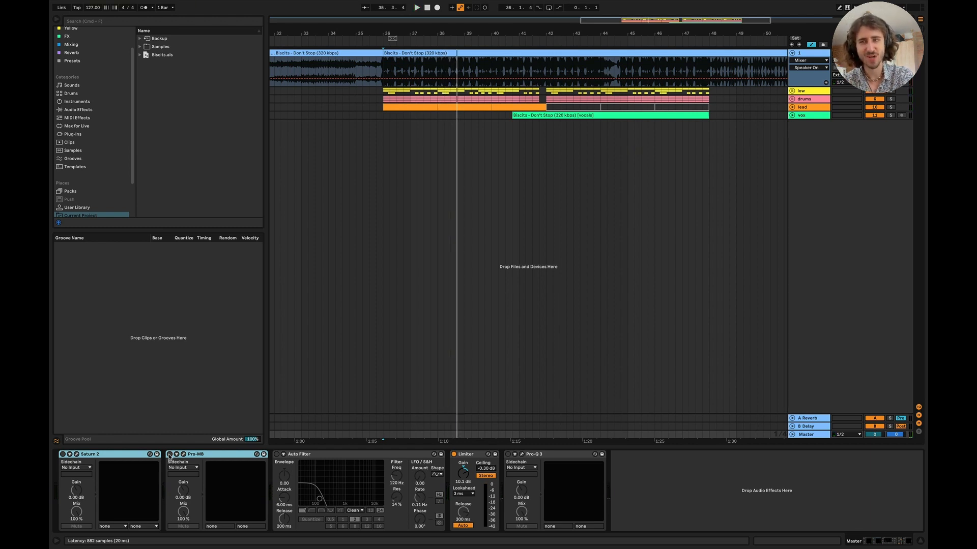
key("space")
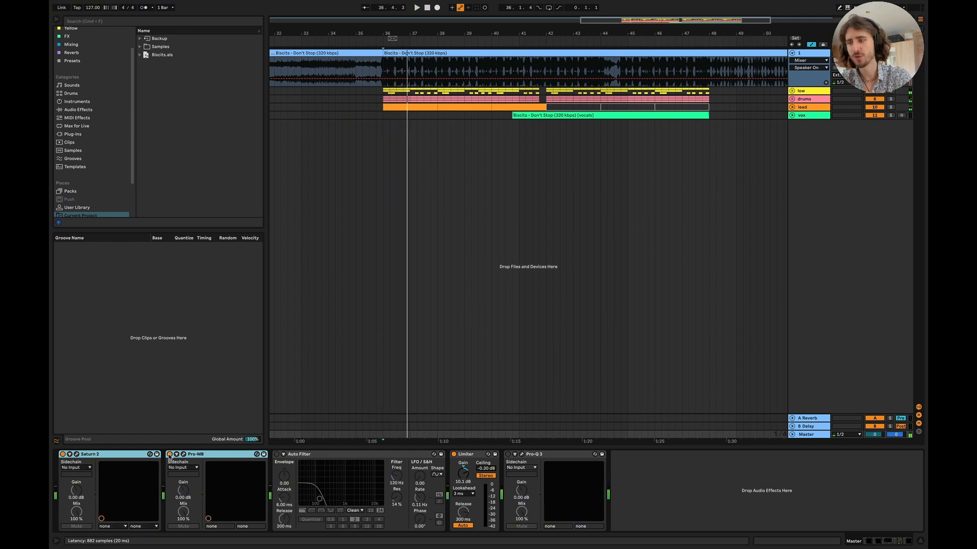
key("space")
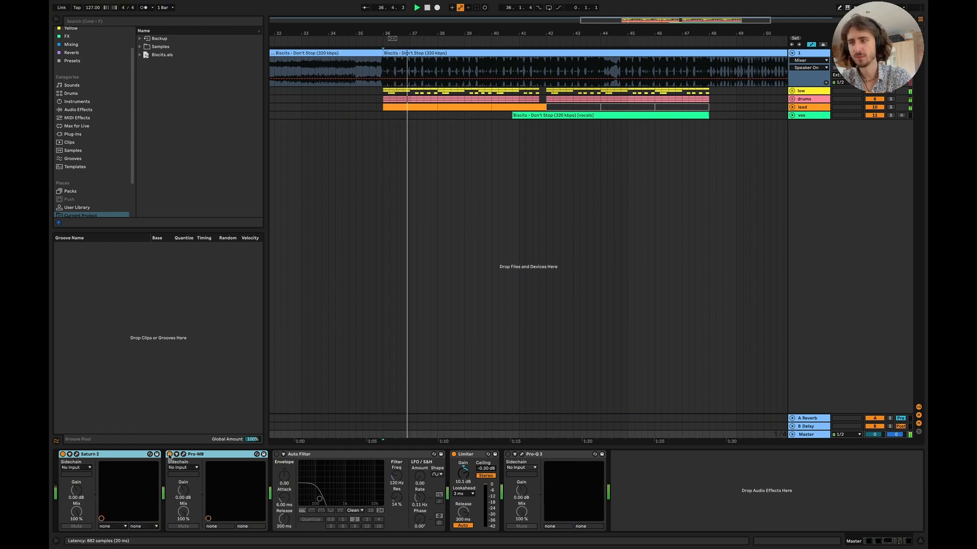